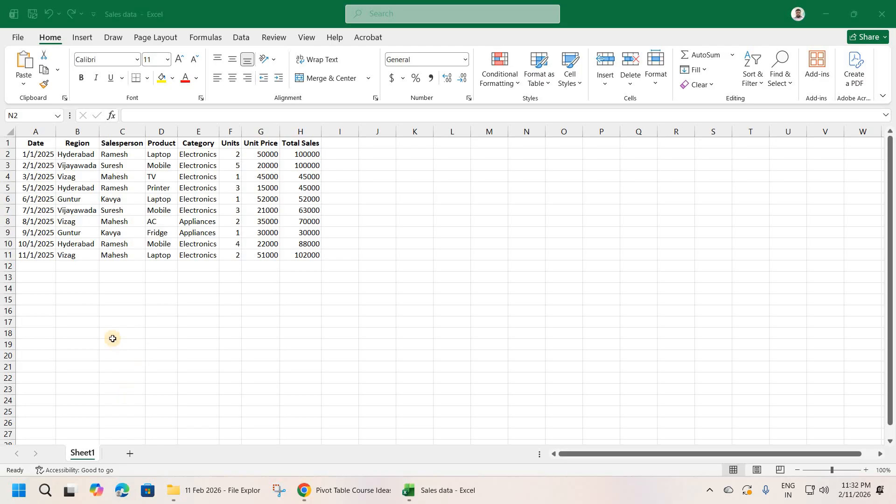
# Examine the sales data in A1:H11 on Sheet1 and its header row
pyautogui.click(30, 144)
pyautogui.keyDown('shift'); pyautogui.click(295, 254); pyautogui.keyUp('shift')
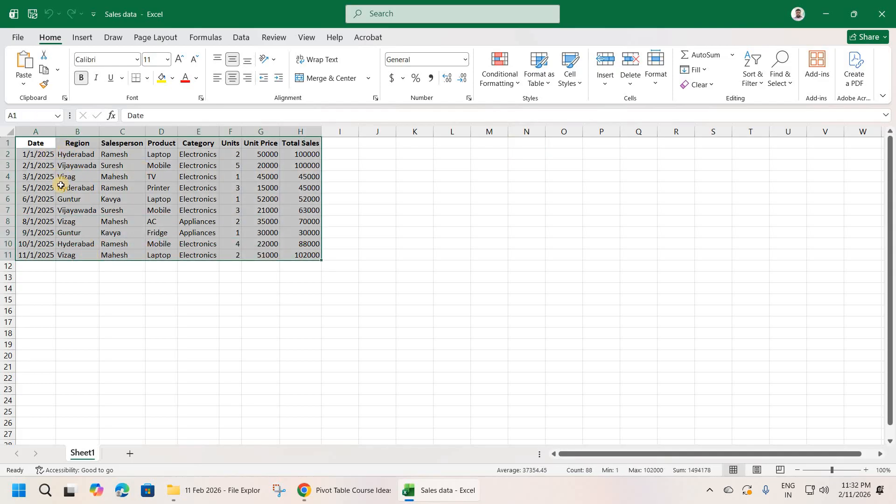
pyautogui.moveTo(35, 143); pyautogui.dragTo(306, 255)
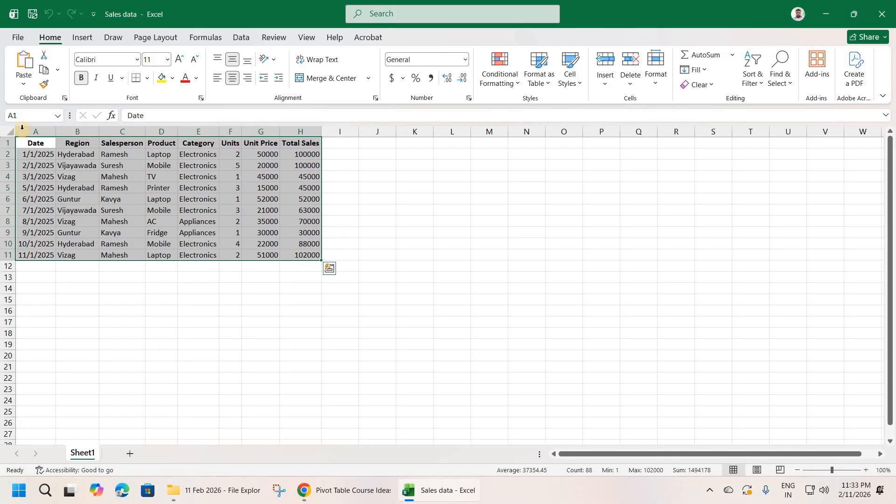
pyautogui.moveTo(33, 144)
pyautogui.mouseDown()
pyautogui.moveTo(123, 210)
pyautogui.moveTo(308, 254)
pyautogui.mouseUp()
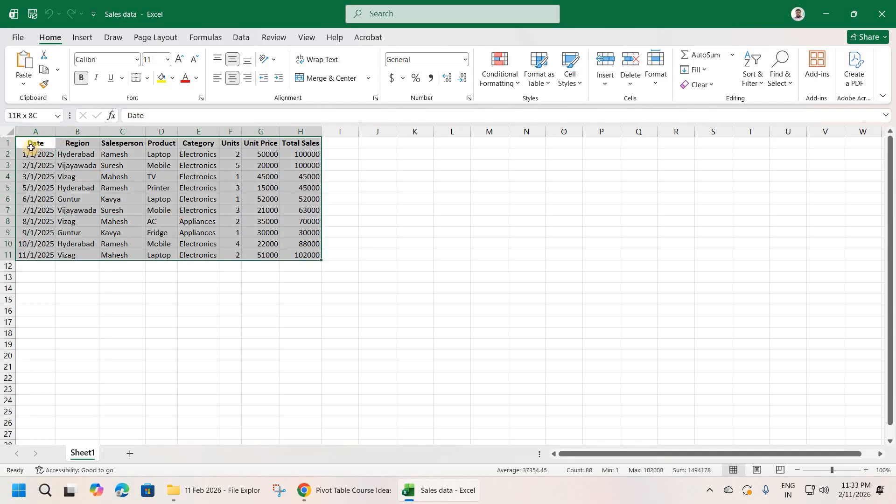
pyautogui.moveTo(269, 141); pyautogui.dragTo(286, 142)
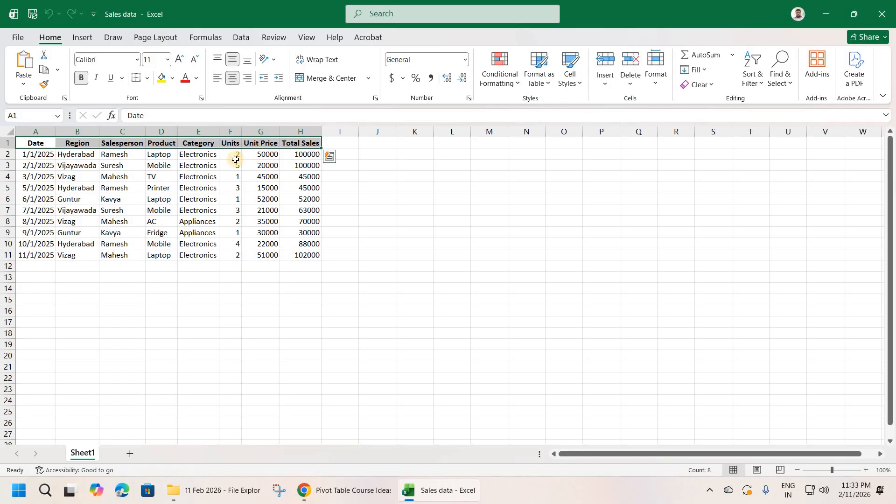
# Clear the Units header in F1, and undo the deletion
pyautogui.click(230, 143)
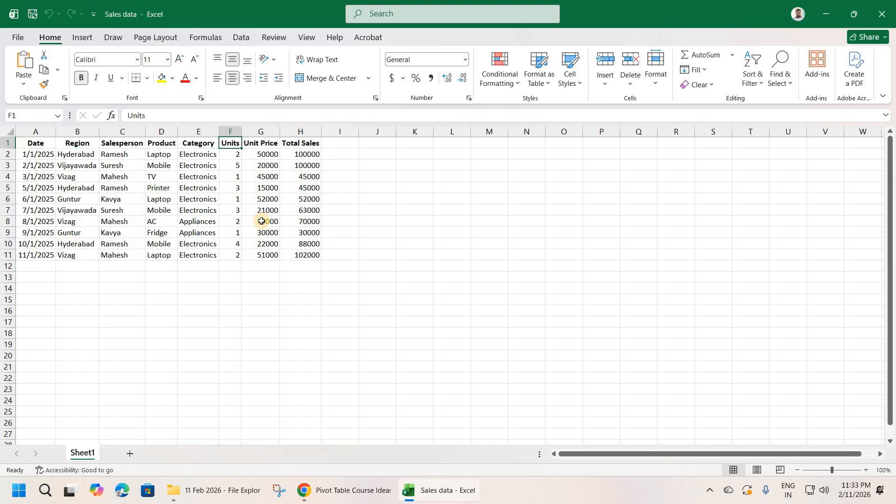
pyautogui.press('Delete')
pyautogui.hotkey('ctrl', 'z')
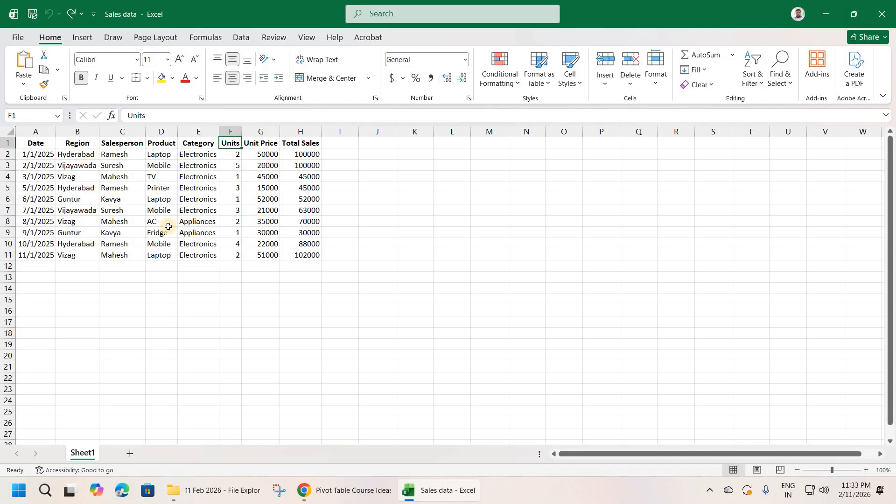
# Create a PivotTable from the sales data in Sheet1 A1:H11, placed on a new worksheet
pyautogui.hotkey('ctrl', 'Home')
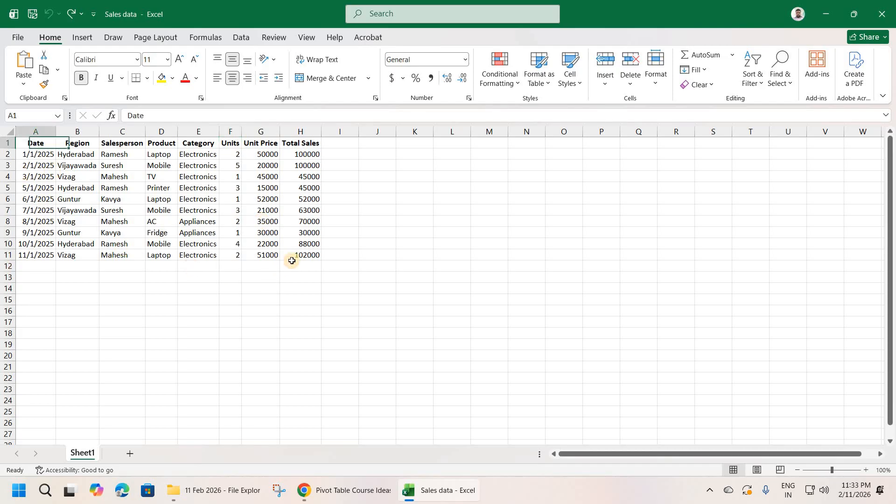
pyautogui.keyDown('shift'); pyautogui.click(295, 257); pyautogui.keyUp('shift')
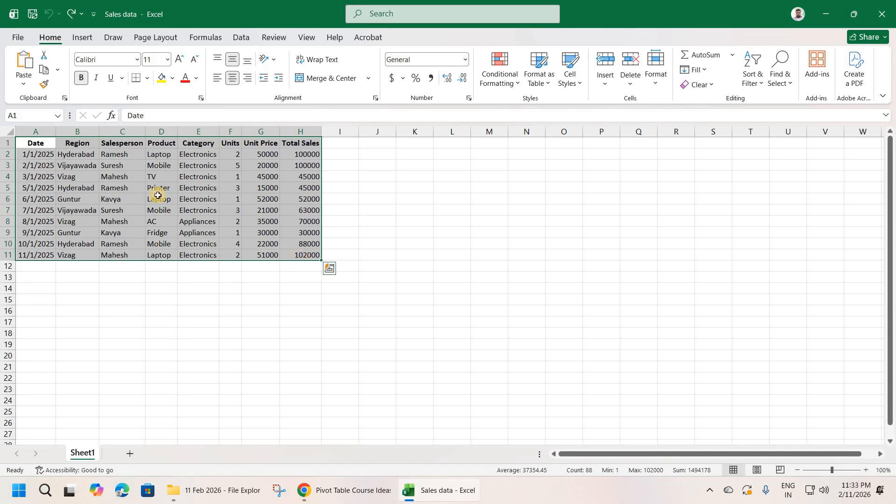
pyautogui.click(84, 38)
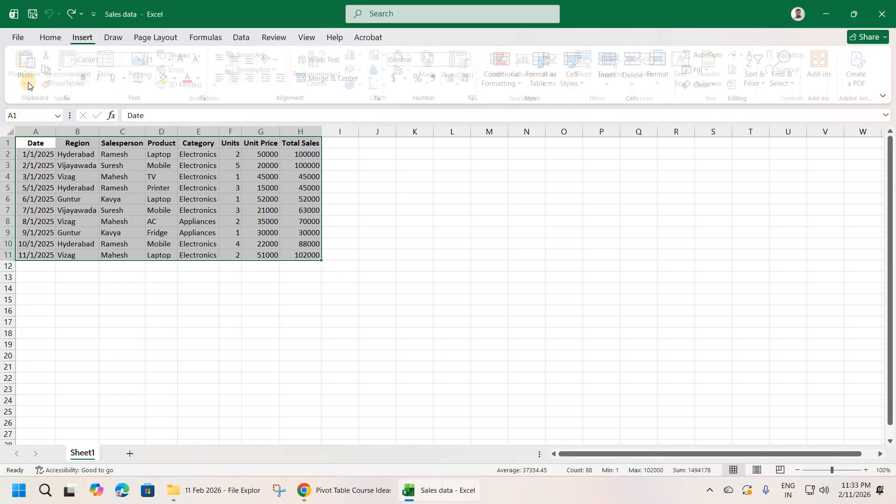
pyautogui.click(27, 87)
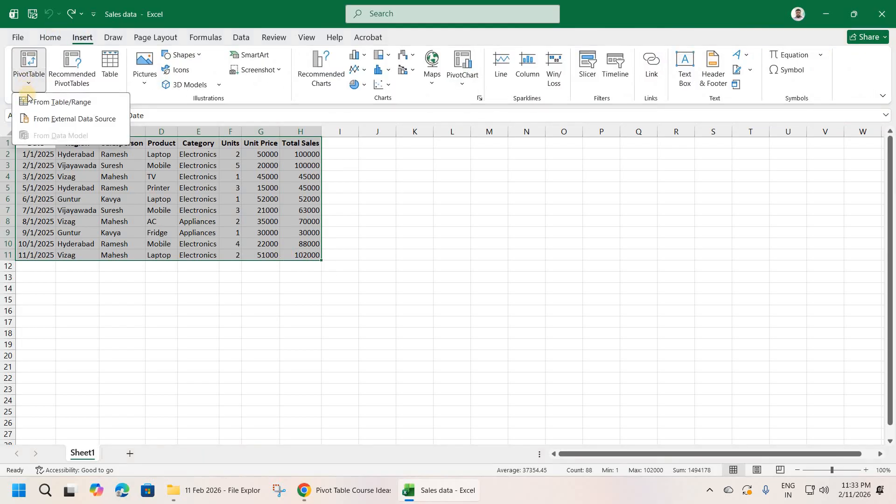
pyautogui.click(56, 103)
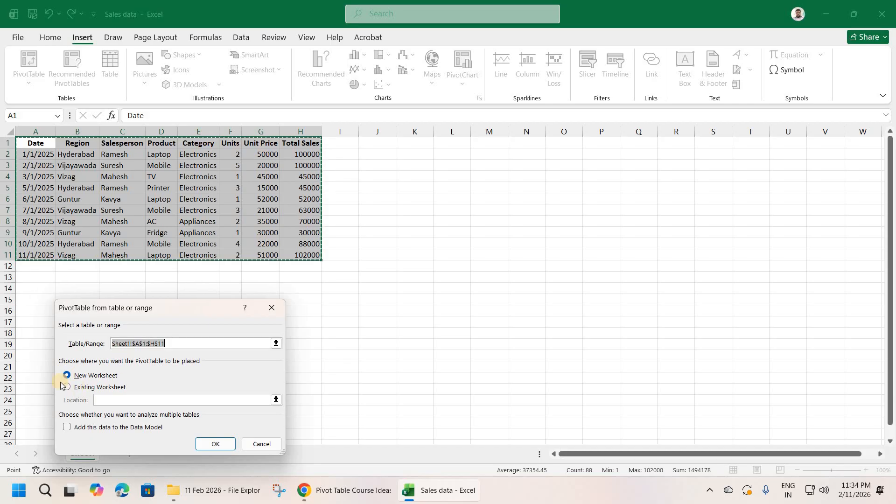
pyautogui.moveTo(96, 310); pyautogui.dragTo(366, 211)
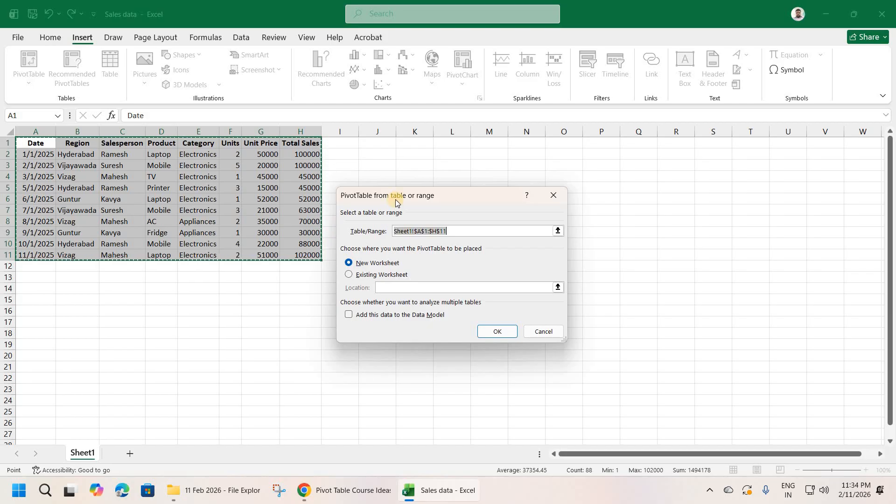
pyautogui.moveTo(394, 200); pyautogui.dragTo(415, 194)
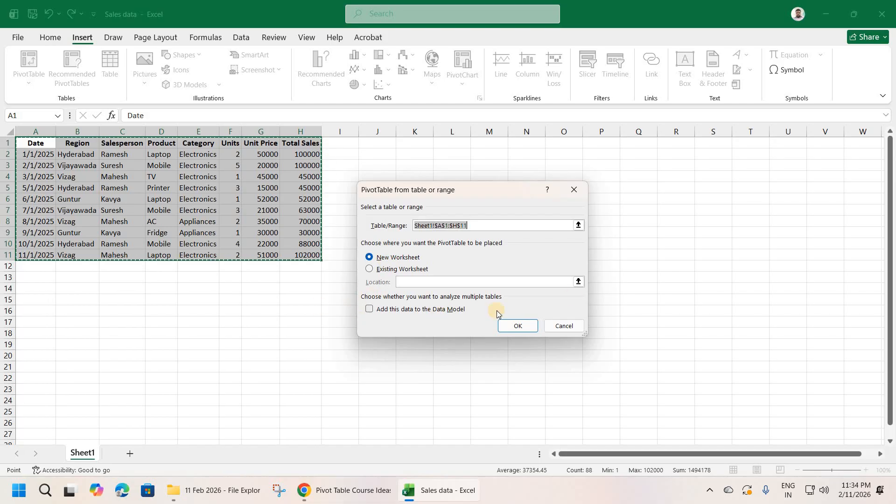
pyautogui.click(521, 331)
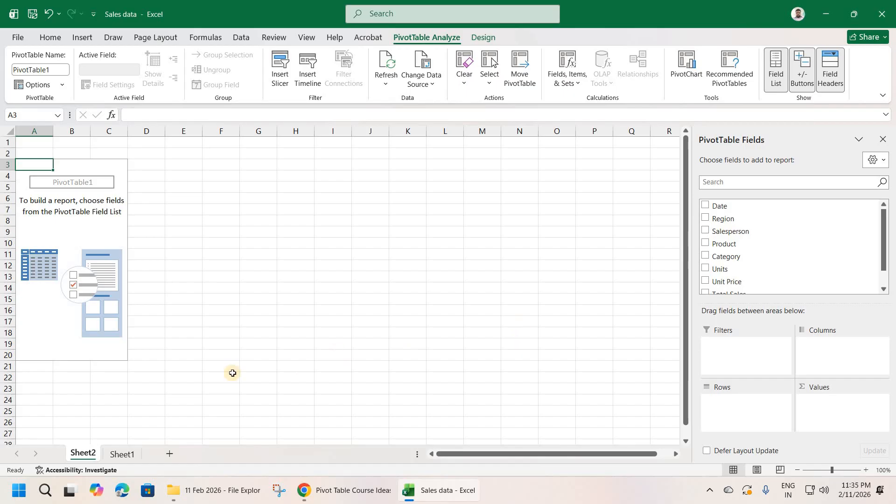
# Look over the source data sheet and the PivotTable's design and analysis tools, including with a cell outside the PivotTable selected
pyautogui.click(121, 453)
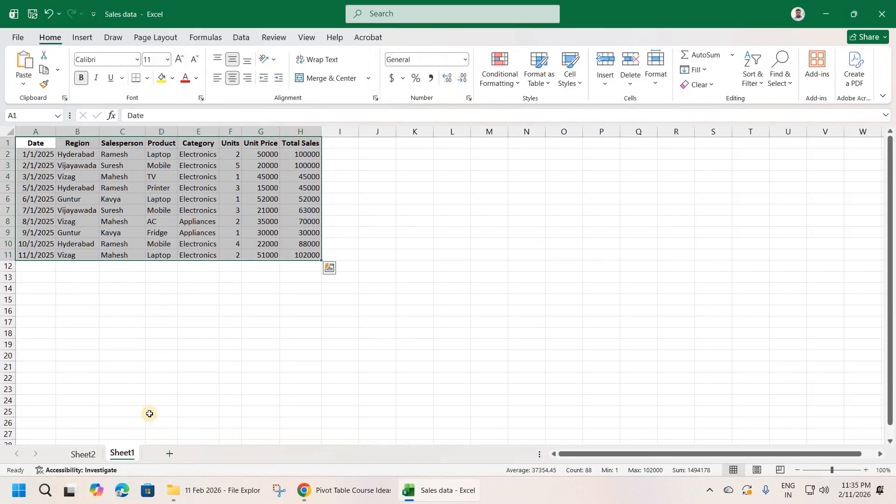
pyautogui.hotkey('ctrl', 'pageup')
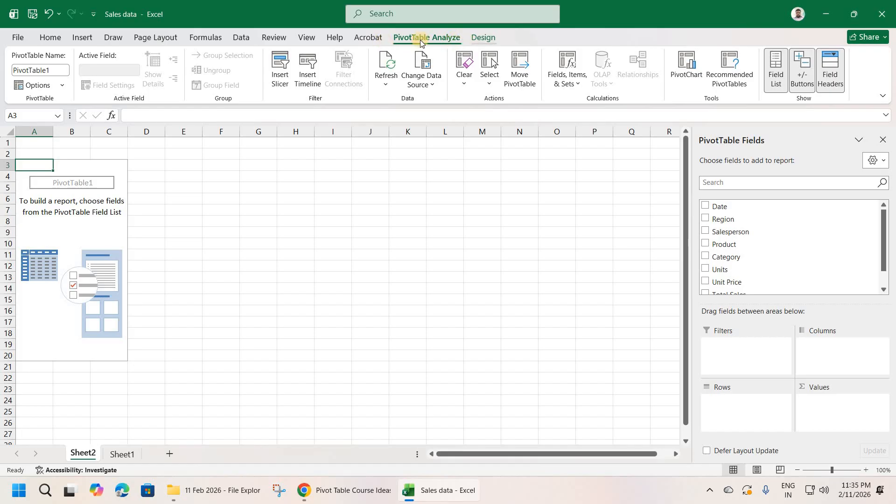
pyautogui.click(485, 41)
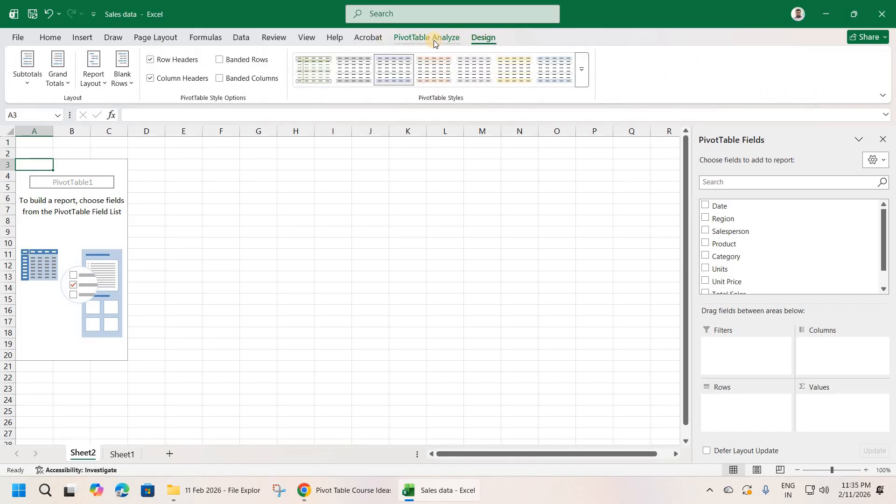
pyautogui.click(433, 40)
pyautogui.click(439, 41)
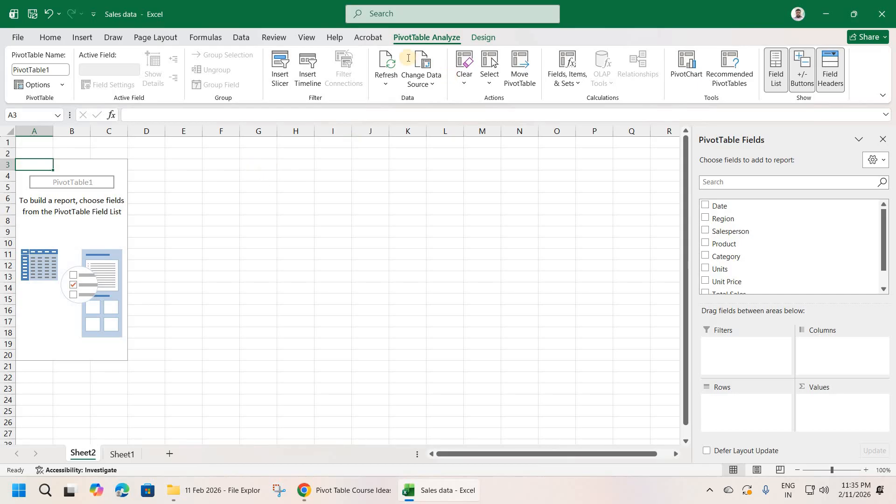
pyautogui.click(258, 176)
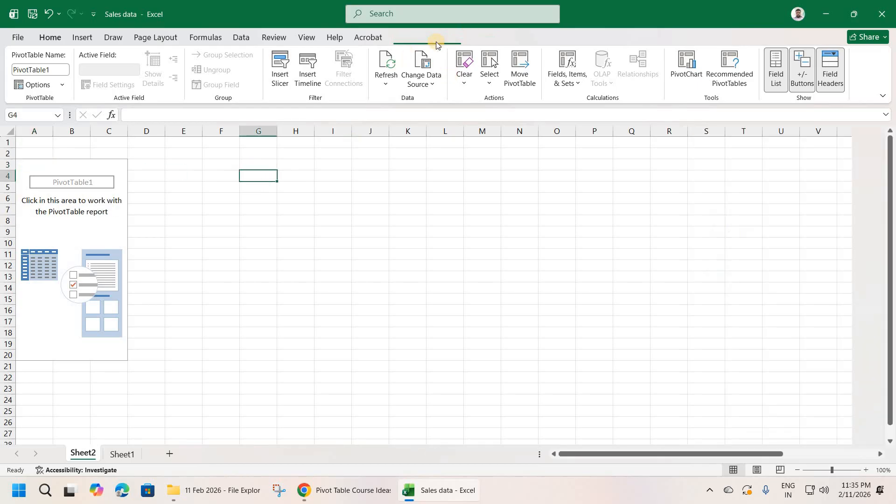
# Build the PivotTable with Salesperson in the Rows area and the sum of Total Sales in the Values area
pyautogui.click(27, 166)
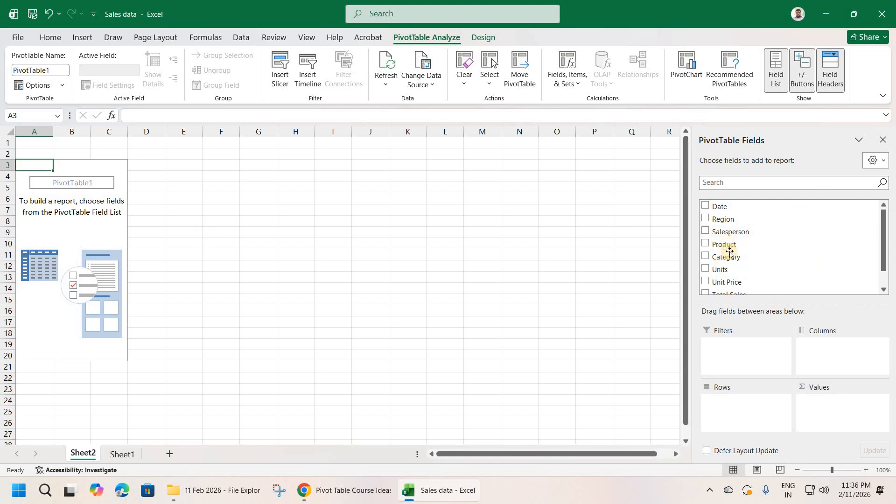
pyautogui.moveTo(726, 235); pyautogui.dragTo(734, 406)
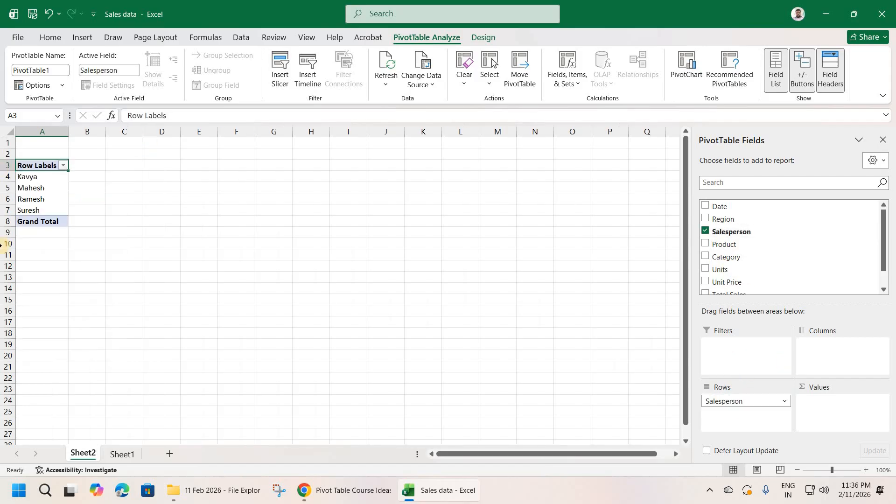
pyautogui.moveTo(35, 177); pyautogui.dragTo(36, 210)
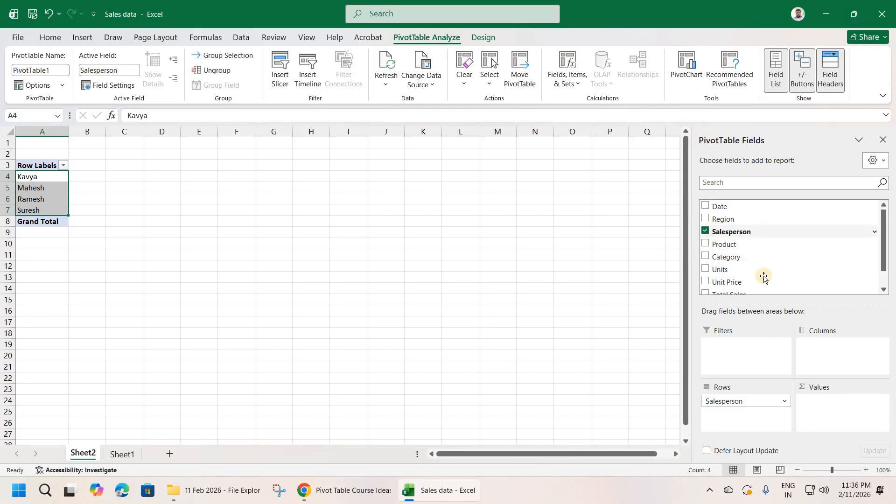
pyautogui.scroll(-1, 746, 274)
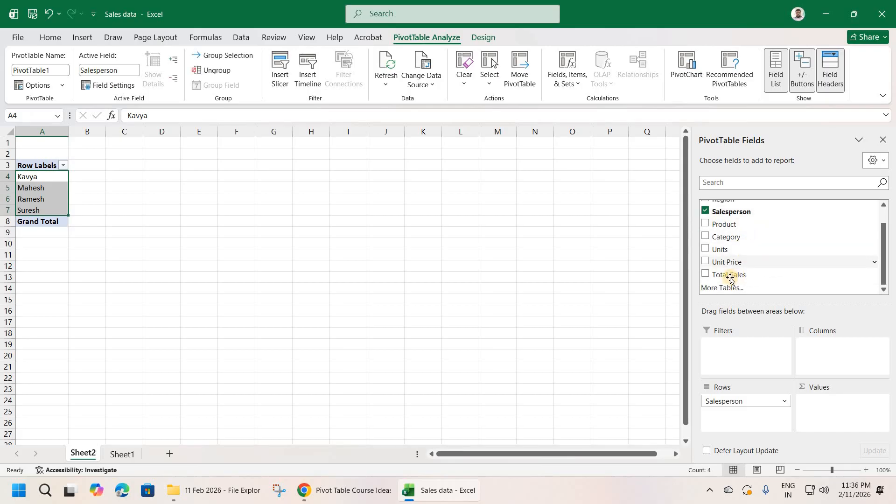
pyautogui.moveTo(730, 276); pyautogui.dragTo(830, 402)
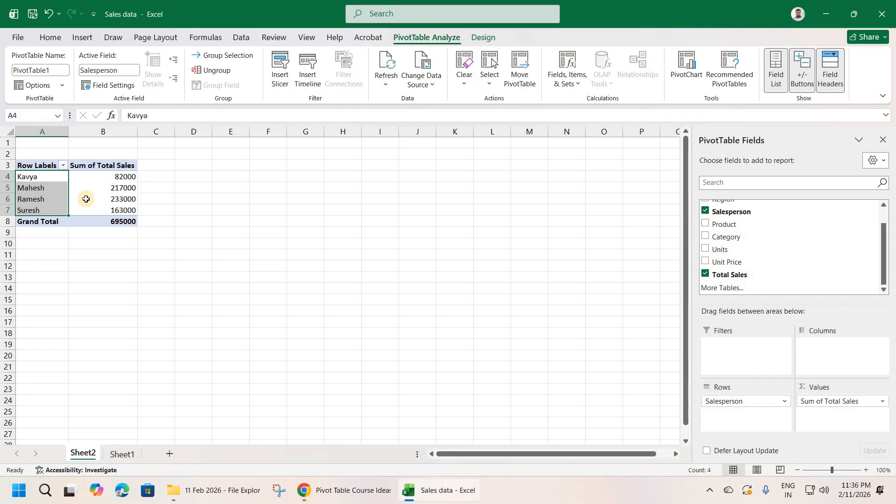
# Compare the source data on Sheet1 with the PivotTable's sales totals per salesperson and its grand total on Sheet2
pyautogui.click(120, 453)
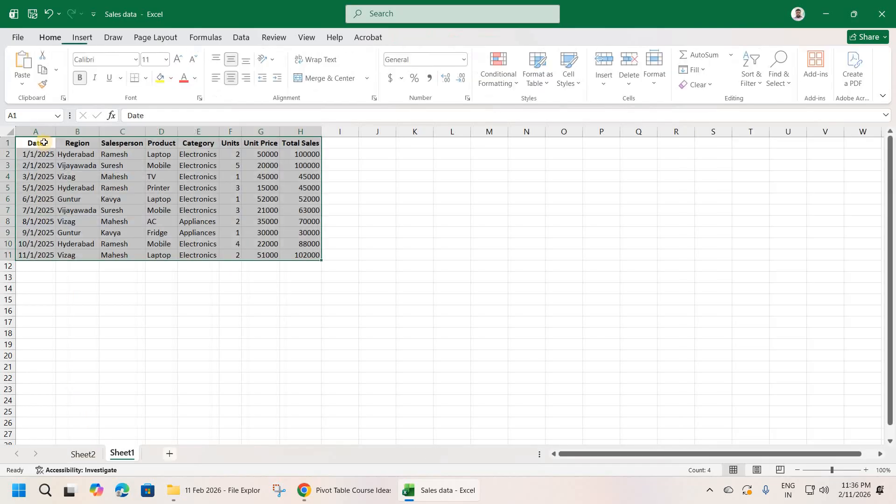
pyautogui.moveTo(43, 142); pyautogui.dragTo(305, 257)
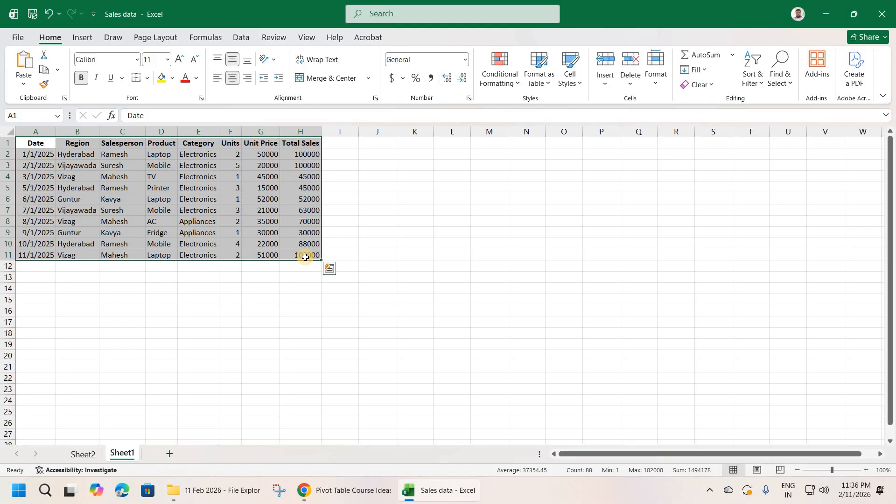
pyautogui.click(84, 453)
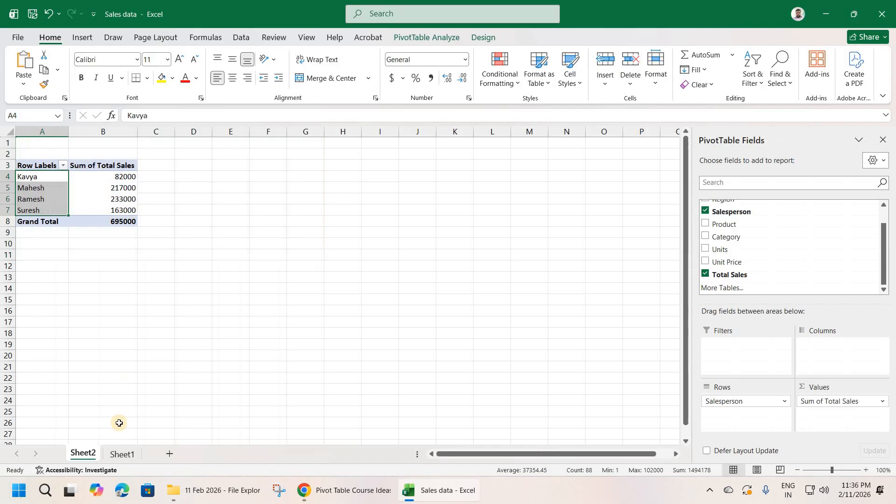
pyautogui.click(125, 451)
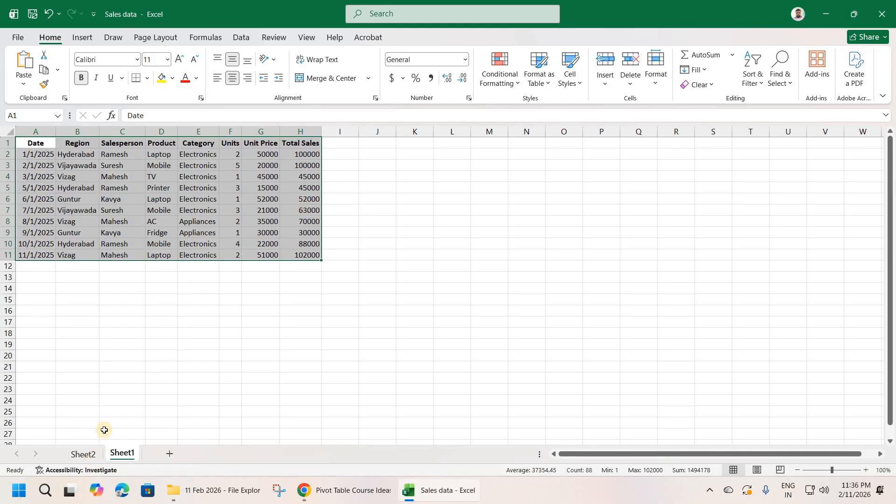
pyautogui.click(87, 452)
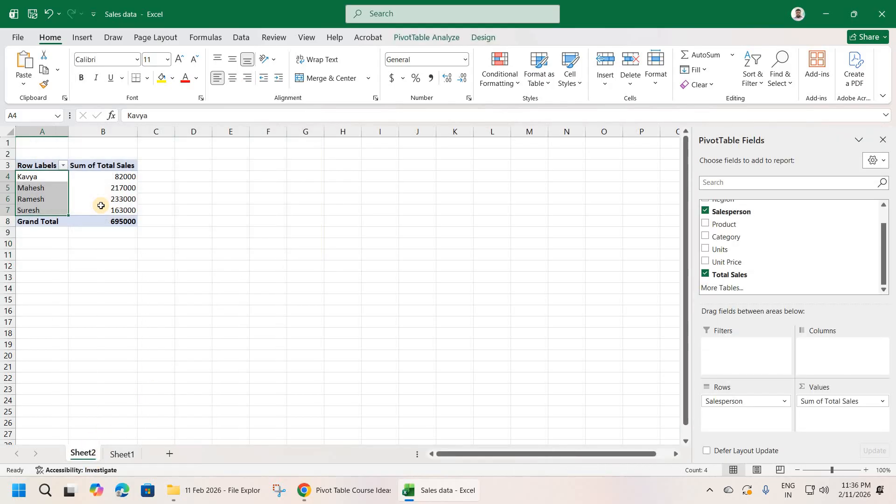
pyautogui.moveTo(101, 205)
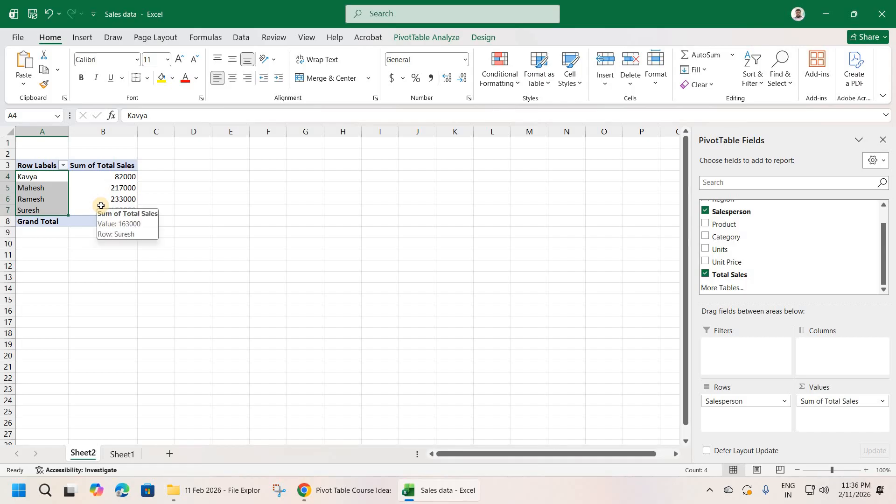
pyautogui.click(132, 189)
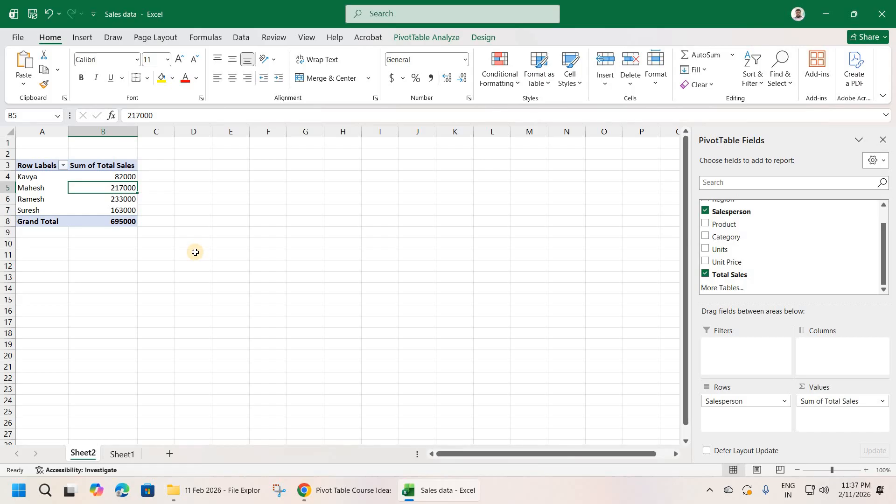
pyautogui.click(109, 222)
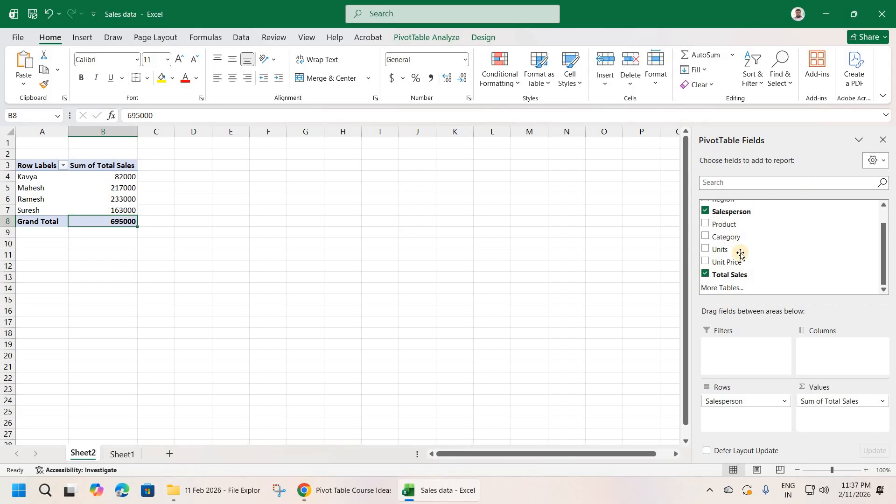
# Add Category to the Rows area below Salesperson, and check the category breakdown for the first salesperson
pyautogui.moveTo(724, 243); pyautogui.dragTo(738, 414)
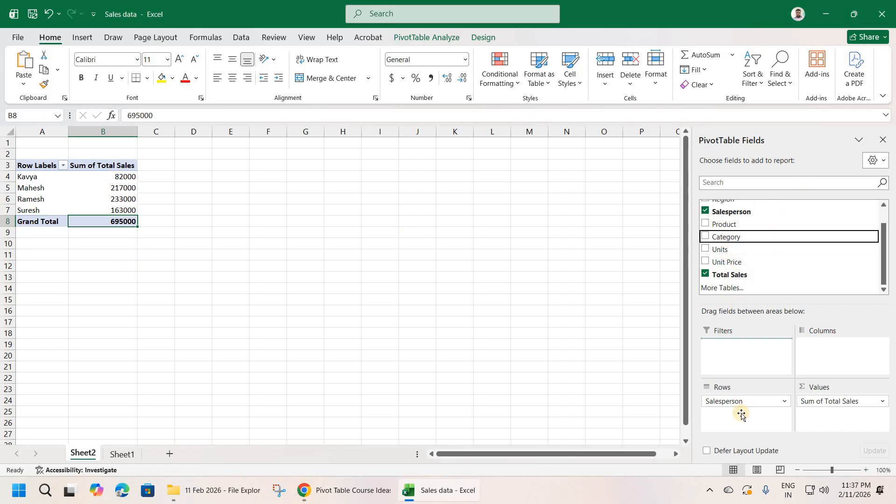
pyautogui.click(131, 177)
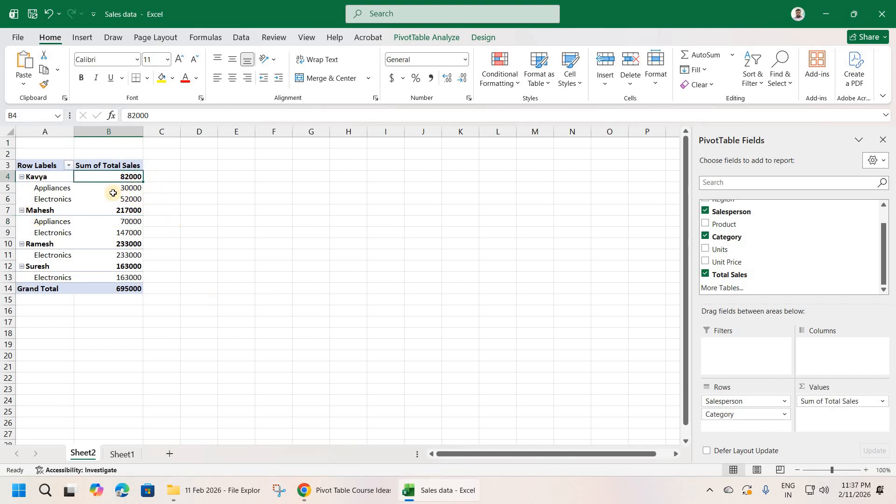
pyautogui.click(47, 189)
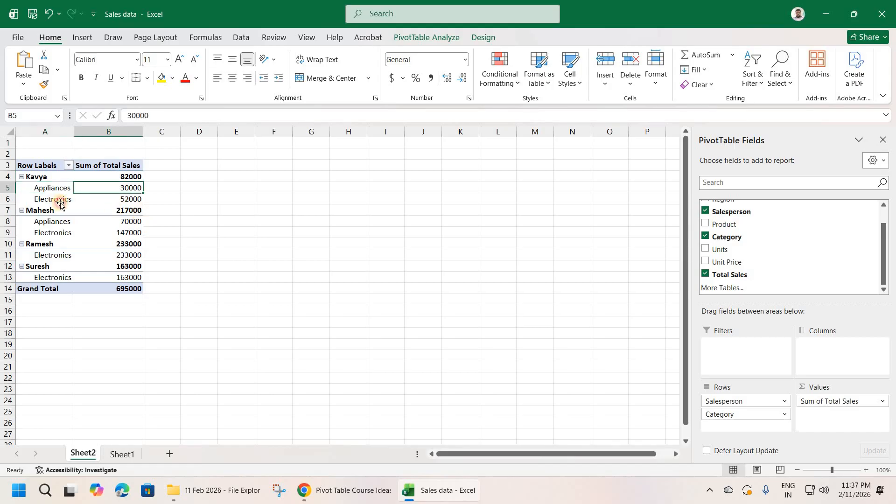
# Examine the Appliances and Electronics sales of the first two salespersons and the second salesperson's total in the PivotTable
pyautogui.press('Down')
pyautogui.press('Right')
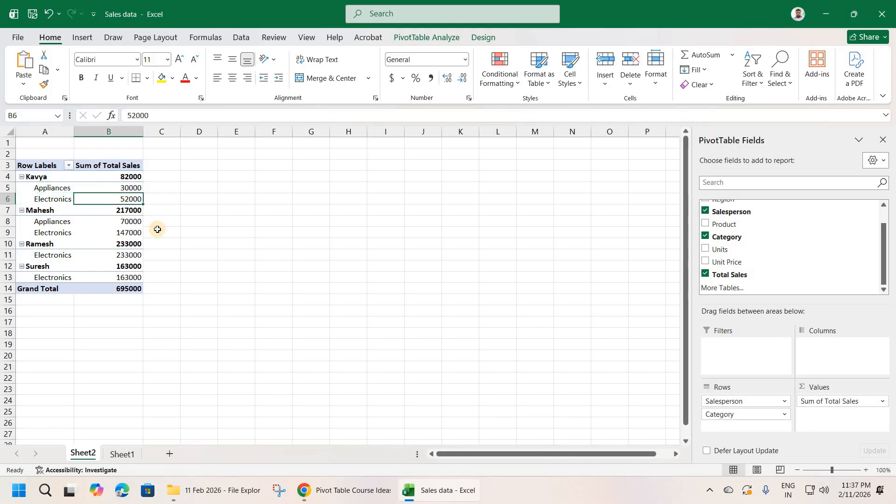
pyautogui.click(38, 209)
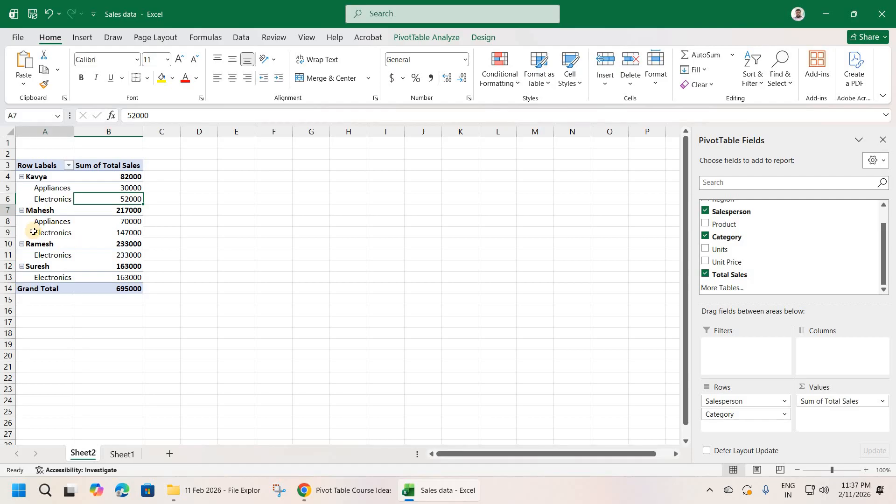
pyautogui.press('Down')
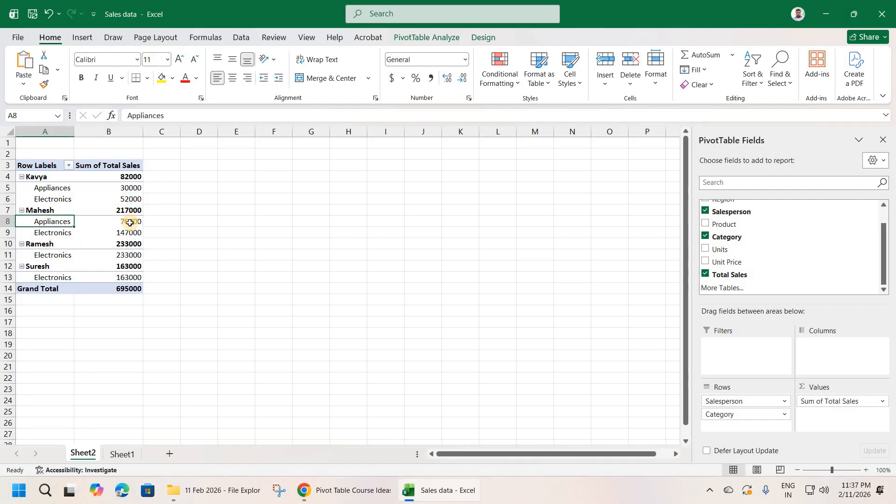
pyautogui.press('Right')
pyautogui.press('Left')
pyautogui.press('Down')
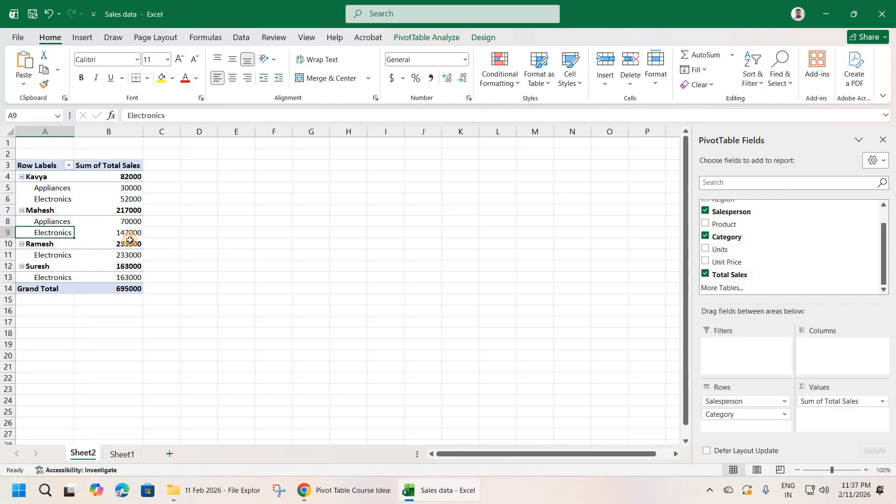
pyautogui.press('Right')
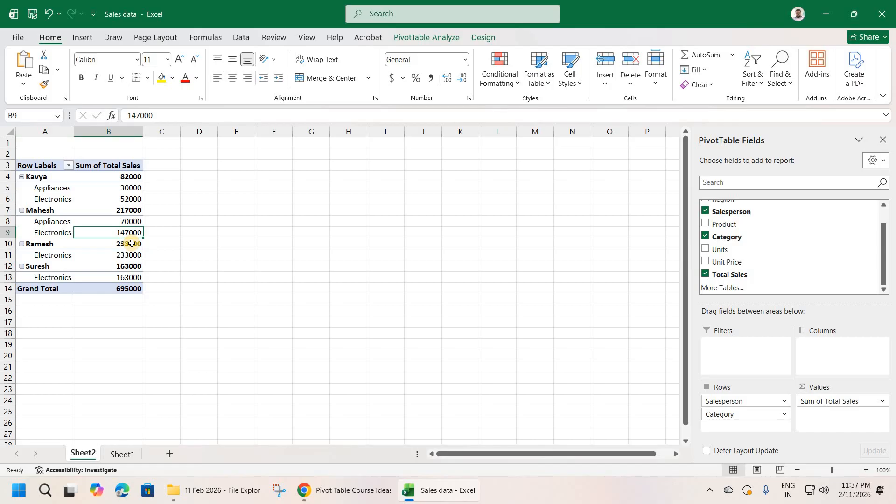
pyautogui.press('Up')
pyautogui.press('Up')
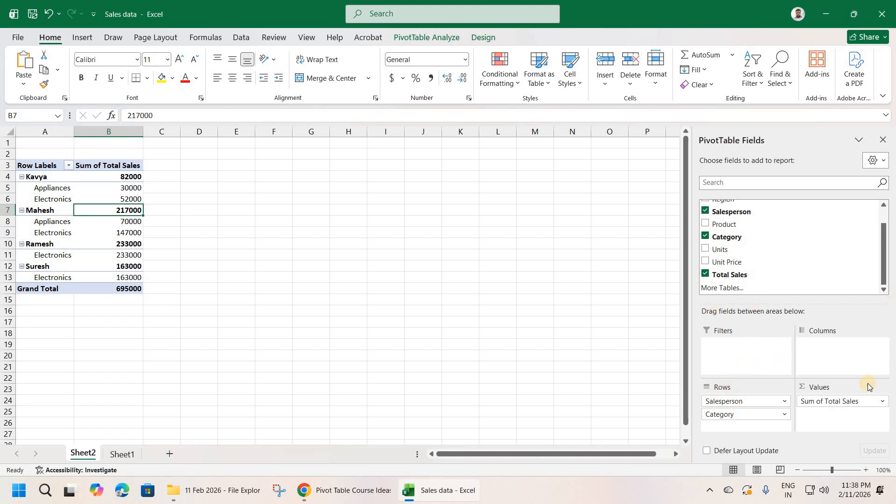
# Compare the PivotTable's list of available fields with the column headings of the source data on Sheet1
pyautogui.scroll(1, 774, 224)
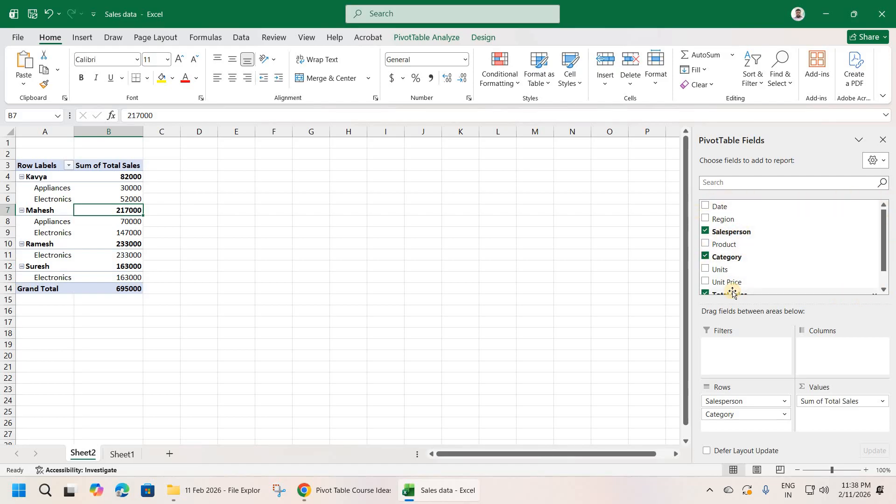
pyautogui.click(122, 456)
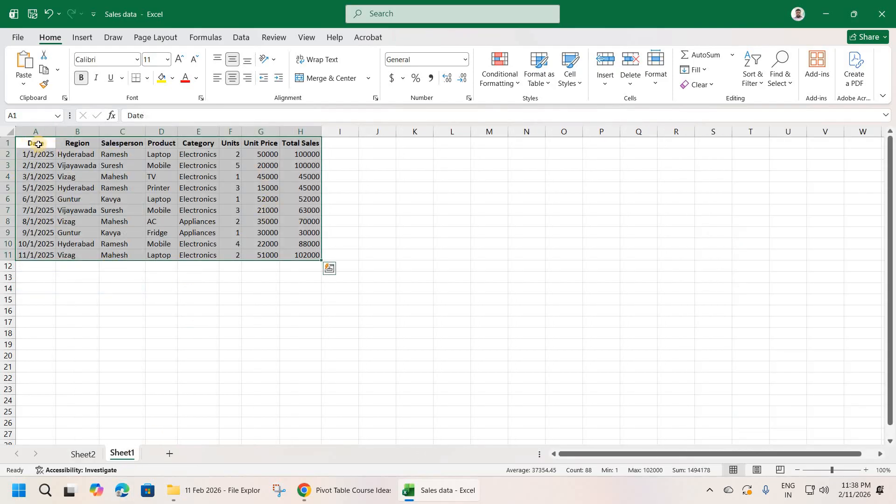
pyautogui.click(83, 454)
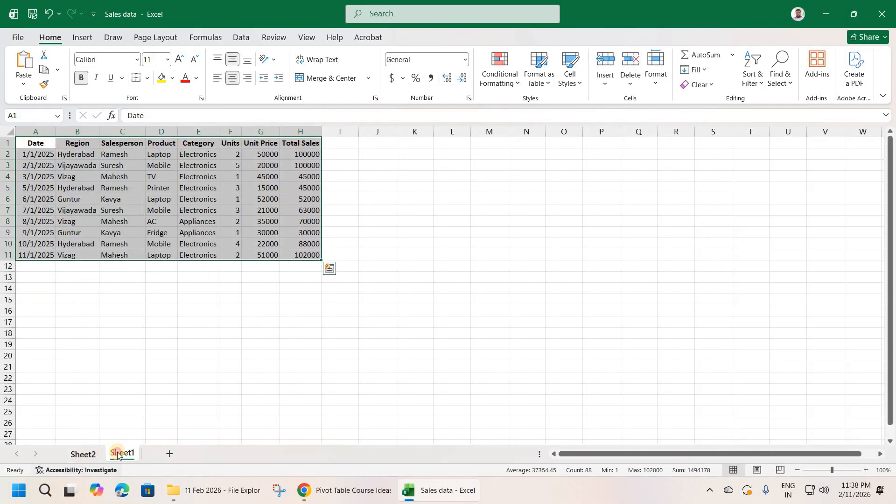
pyautogui.scroll(-2, 721, 273)
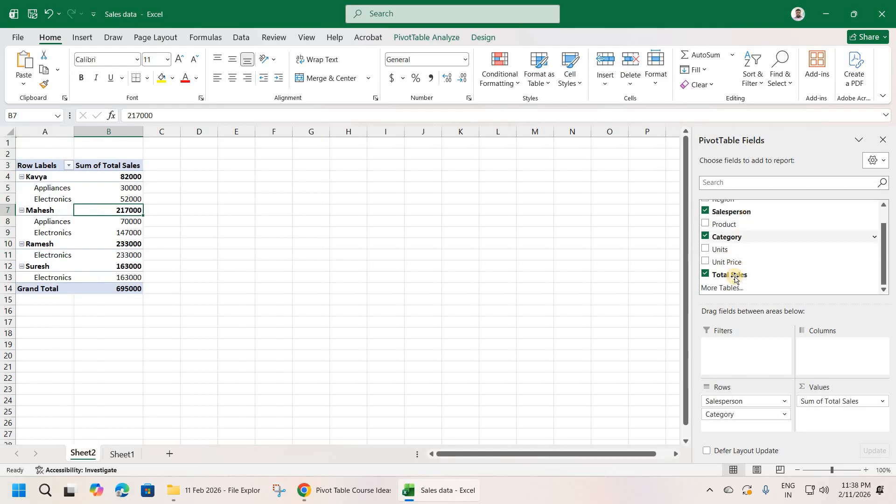
pyautogui.scroll(2, 745, 238)
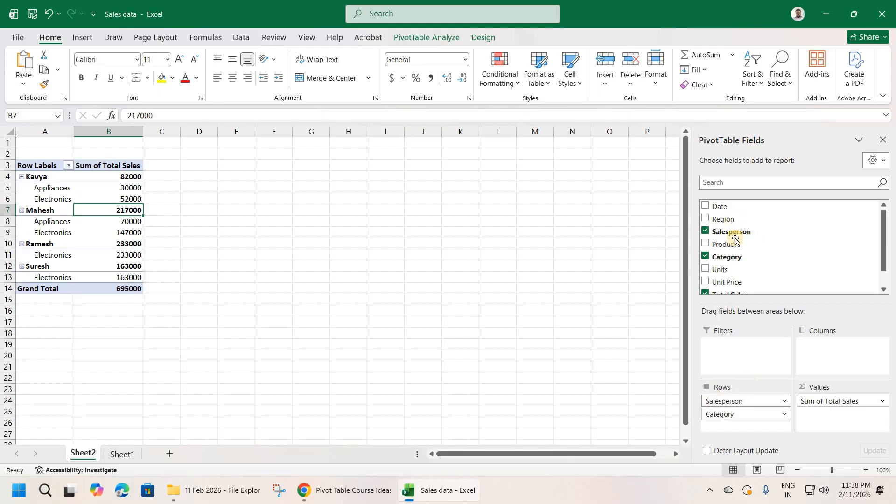
pyautogui.scroll(-2, 730, 273)
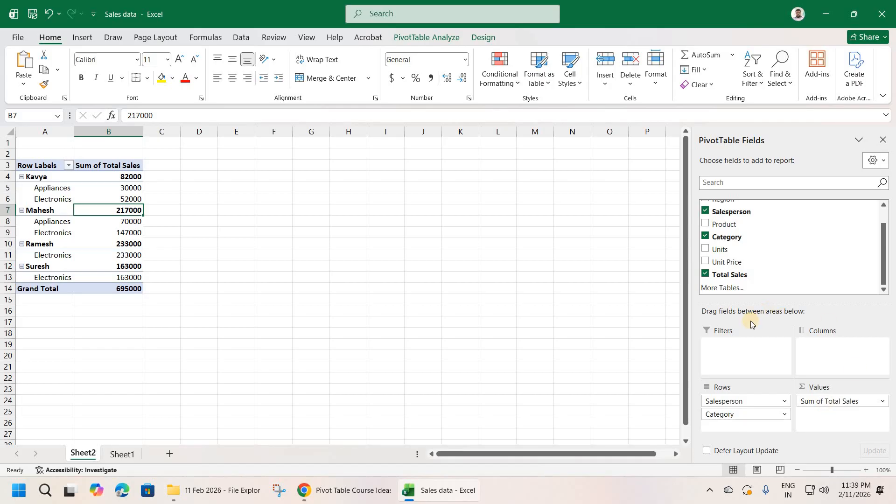
# Move Category from the Rows area to the Filters area and filter the report to Electronics only, with multiple item selection enabled
pyautogui.moveTo(729, 414); pyautogui.dragTo(743, 353)
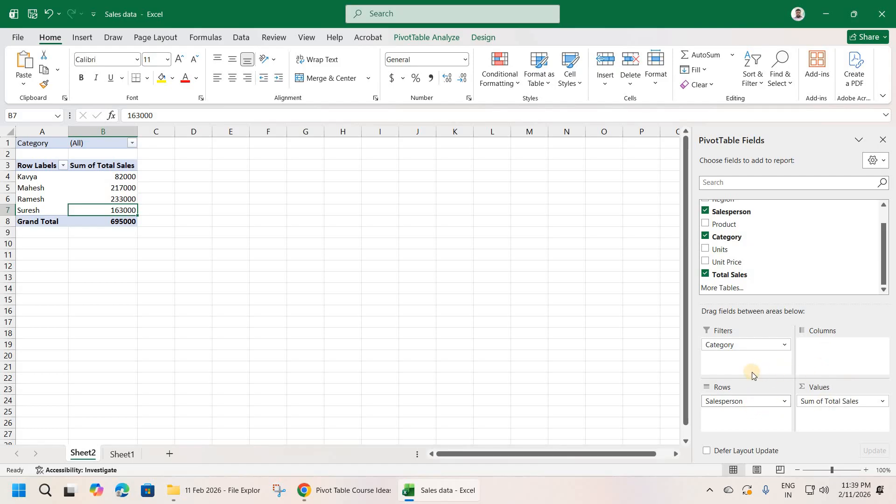
pyautogui.click(133, 143)
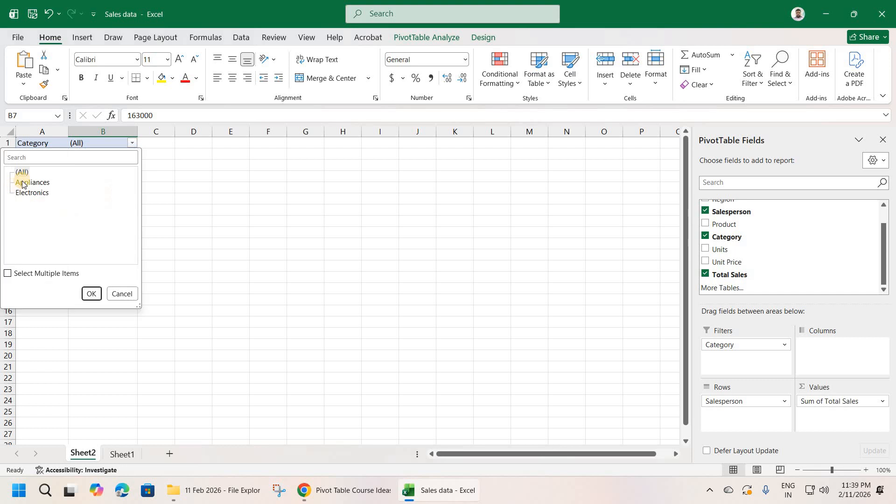
pyautogui.click(7, 275)
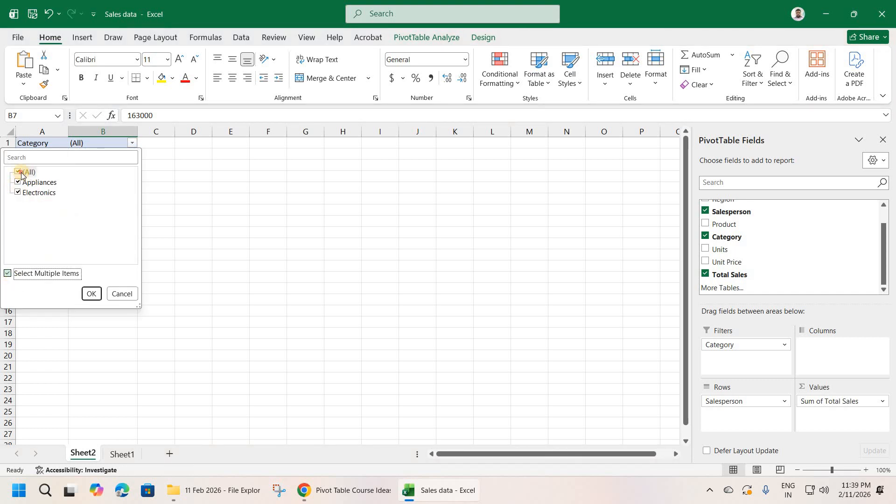
pyautogui.click(17, 172)
pyautogui.click(17, 192)
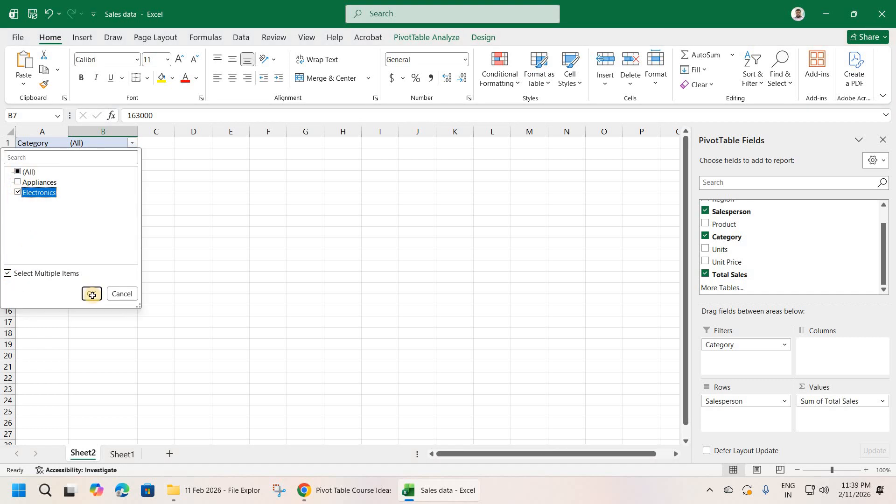
pyautogui.click(91, 294)
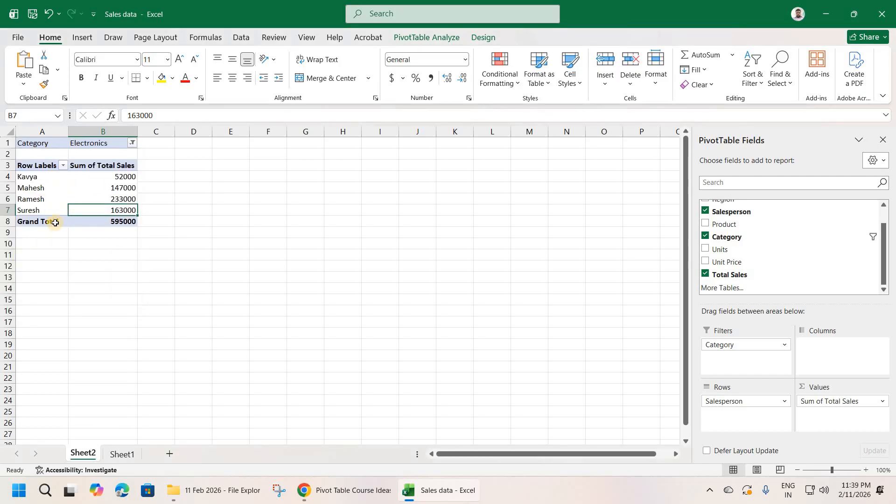
# Change the Category report filter to include only Appliances
pyautogui.click(132, 143)
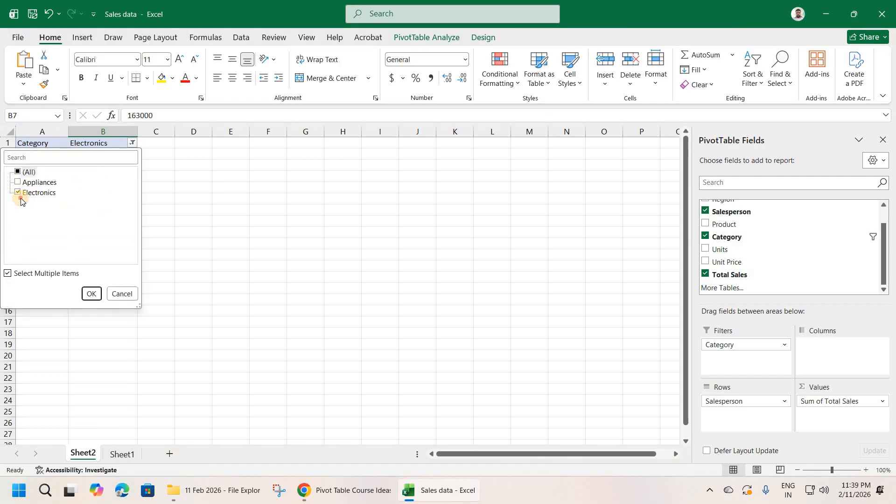
pyautogui.click(18, 182)
pyautogui.click(17, 193)
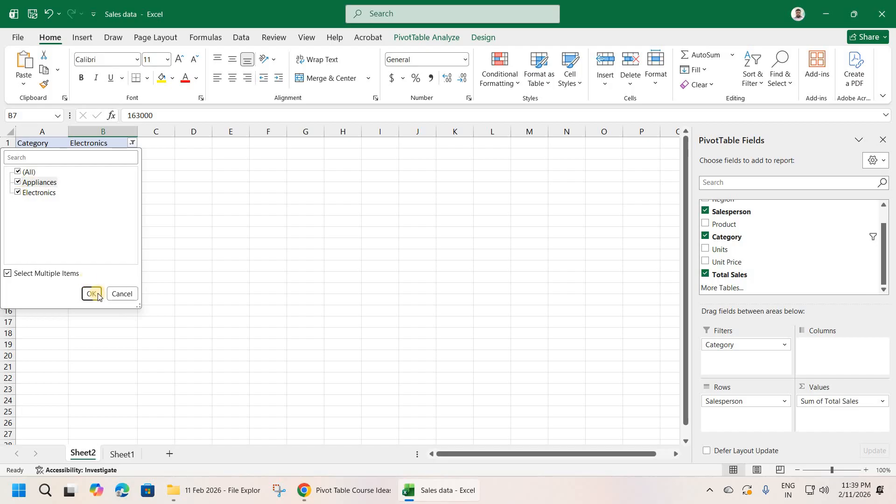
pyautogui.press('Return')
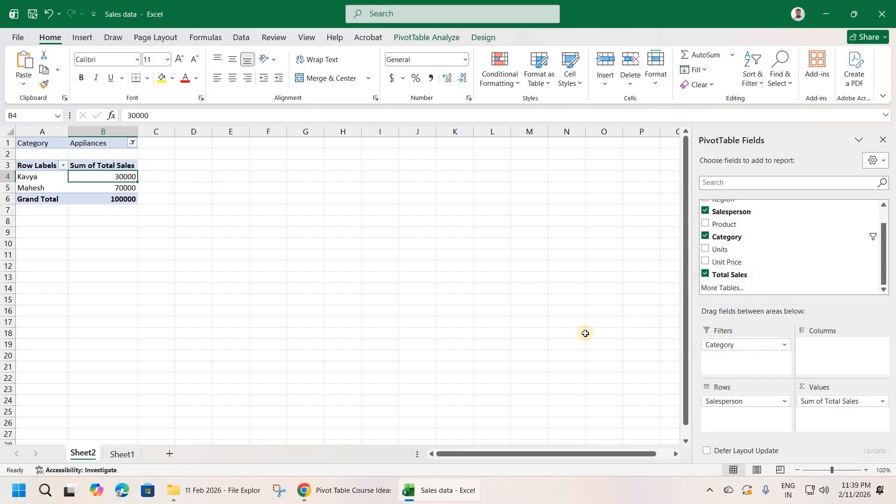
# Move Category from the Filters area to the Columns area and clear its filter so both categories are included
pyautogui.moveTo(734, 352); pyautogui.dragTo(92, 220)
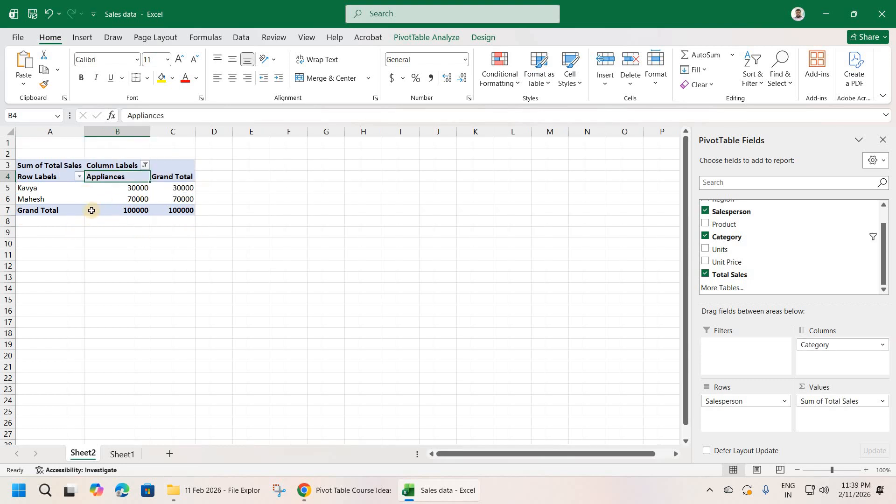
pyautogui.click(146, 164)
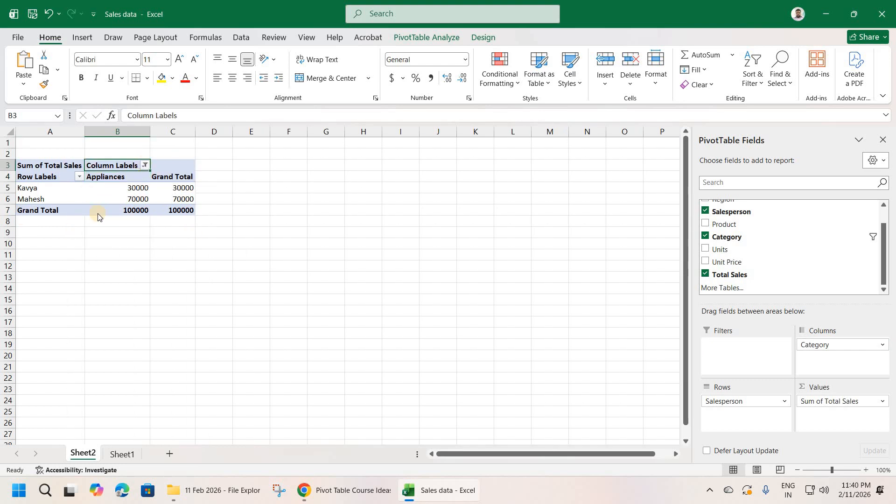
pyautogui.click(64, 230)
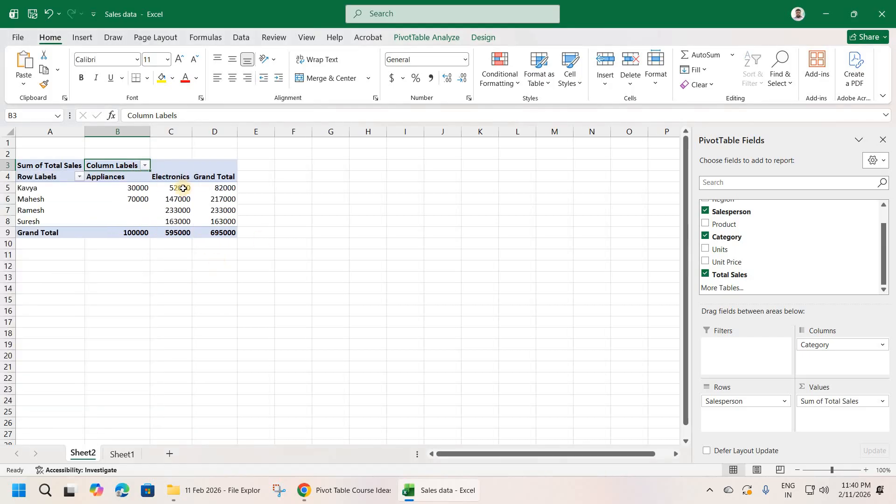
pyautogui.click(127, 217)
pyautogui.moveTo(114, 175); pyautogui.dragTo(177, 181)
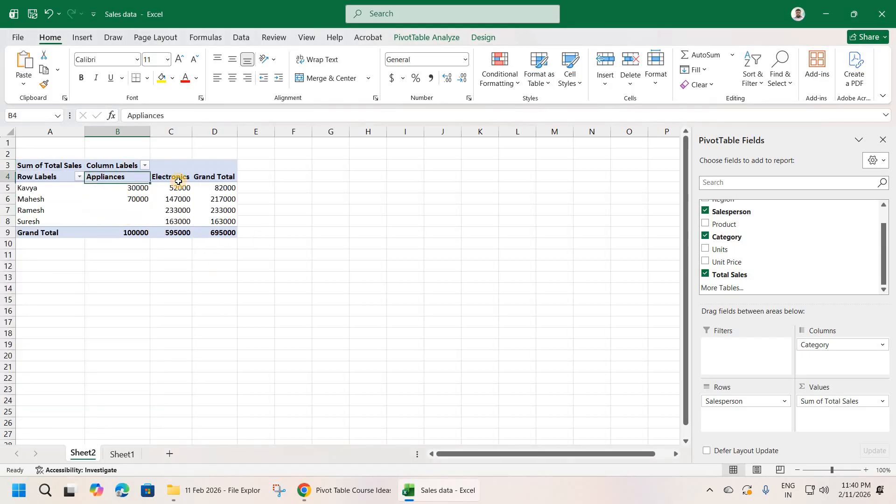
# Filter the PivotTable's column labels to Electronics only
pyautogui.click(145, 166)
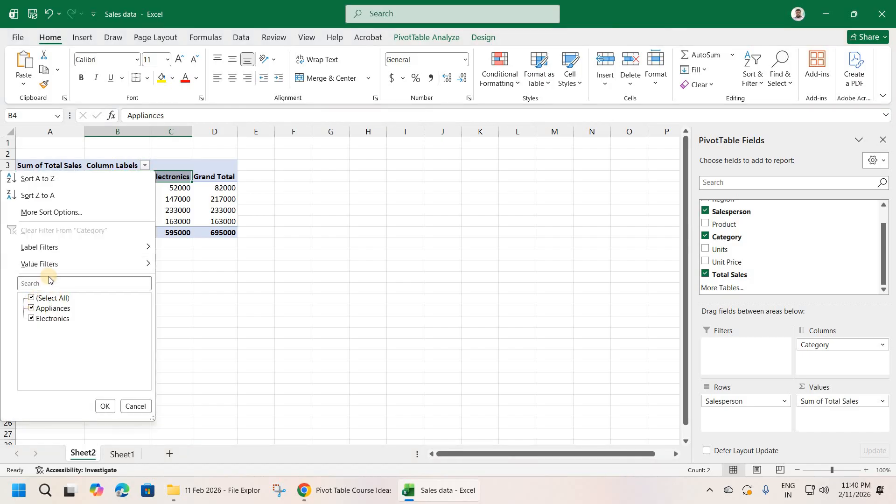
pyautogui.click(31, 298)
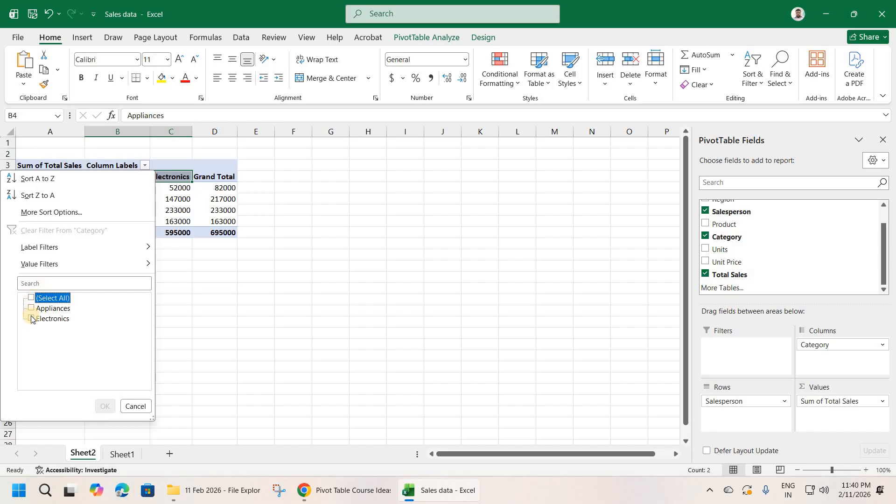
pyautogui.click(31, 319)
pyautogui.click(104, 406)
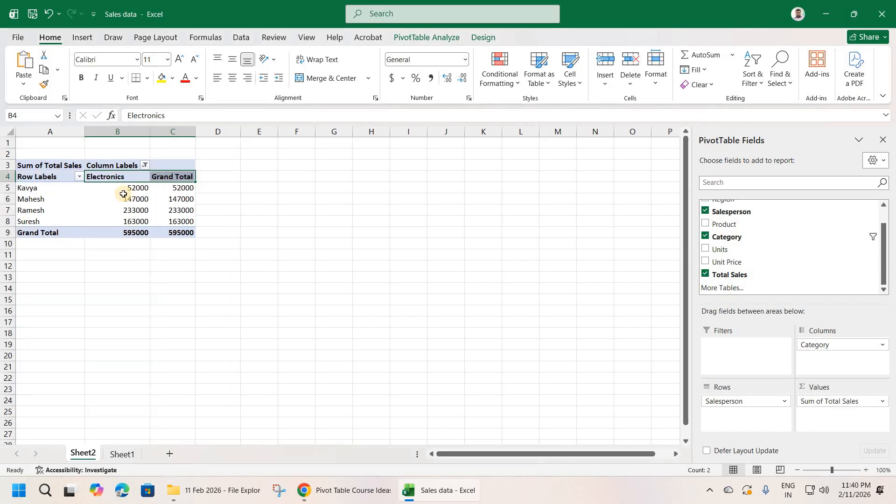
# Switch the column label filter from Electronics to Appliances only
pyautogui.click(145, 165)
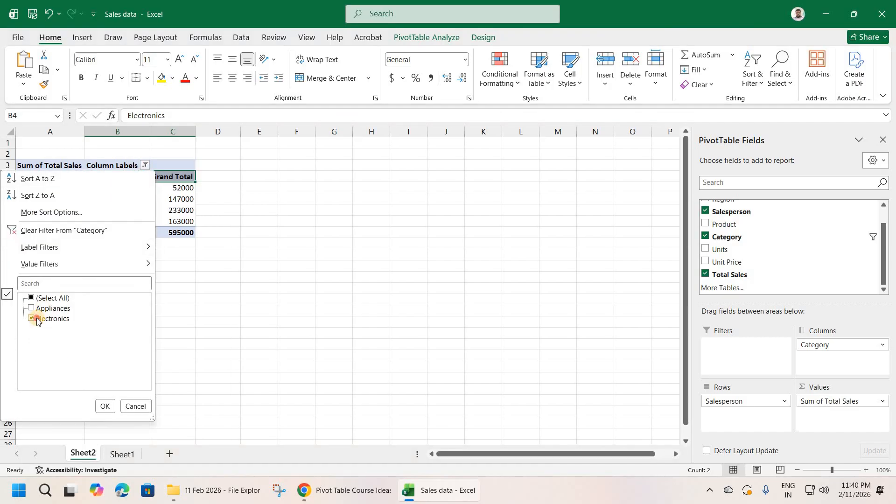
pyautogui.click(37, 321)
pyautogui.click(31, 309)
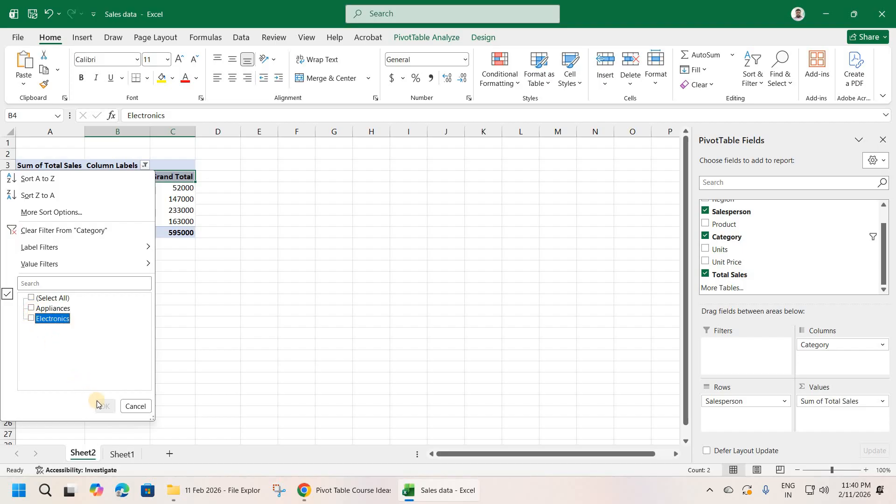
pyautogui.click(104, 406)
pyautogui.press('Return')
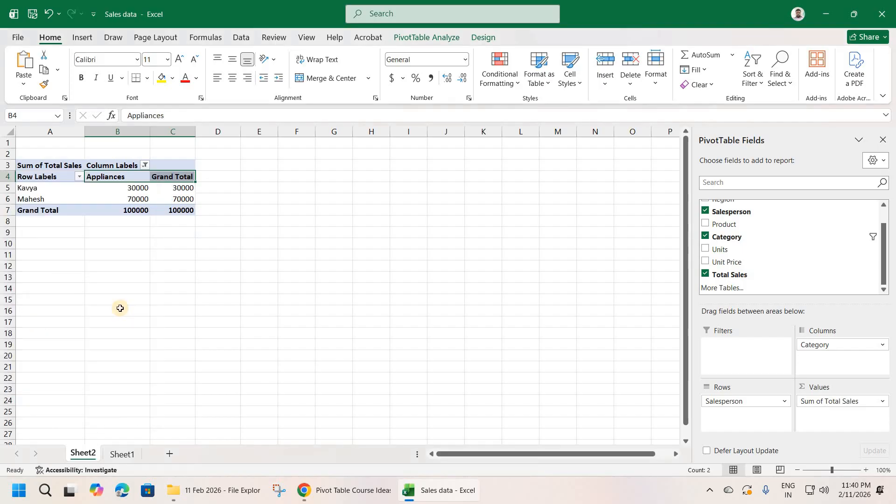
# Clear the Category filter from the column labels and check the Appliances cells of the last two salespersons
pyautogui.click(139, 166)
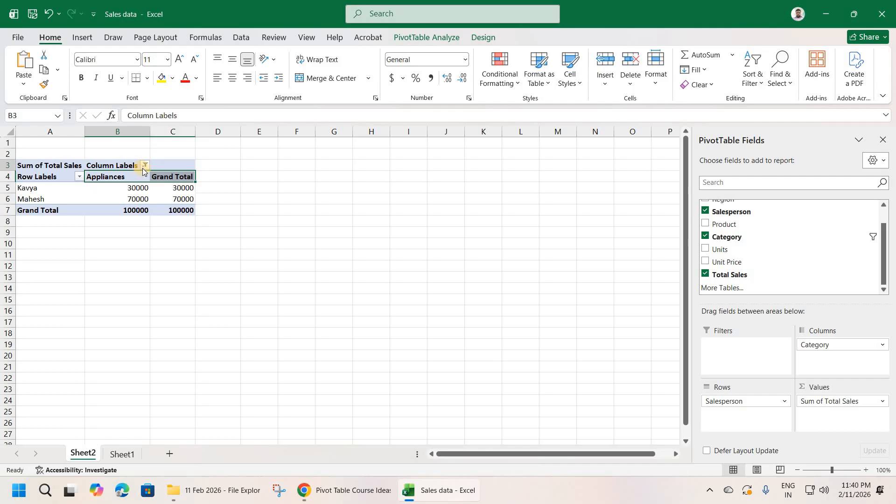
pyautogui.click(56, 234)
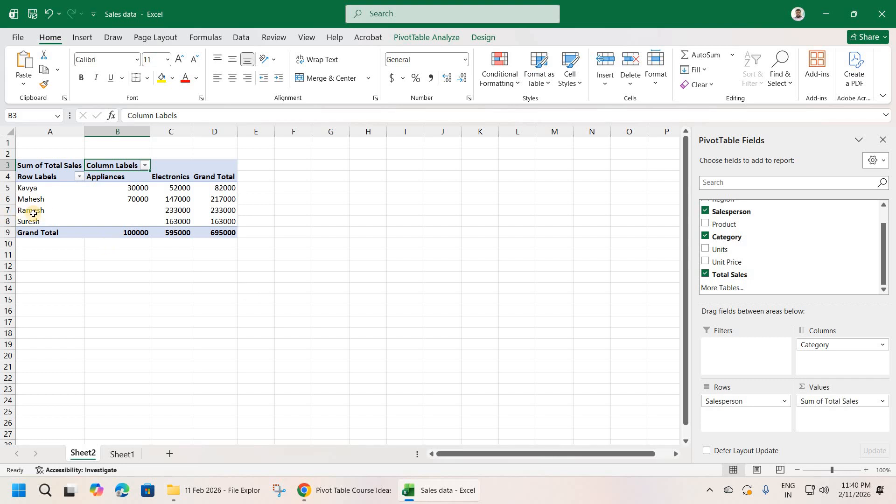
pyautogui.moveTo(33, 210); pyautogui.dragTo(35, 223)
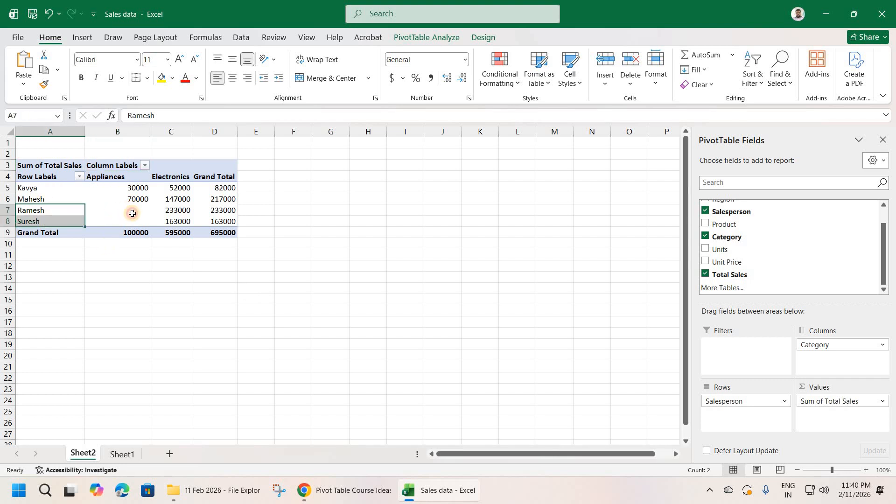
pyautogui.moveTo(131, 211); pyautogui.dragTo(130, 221)
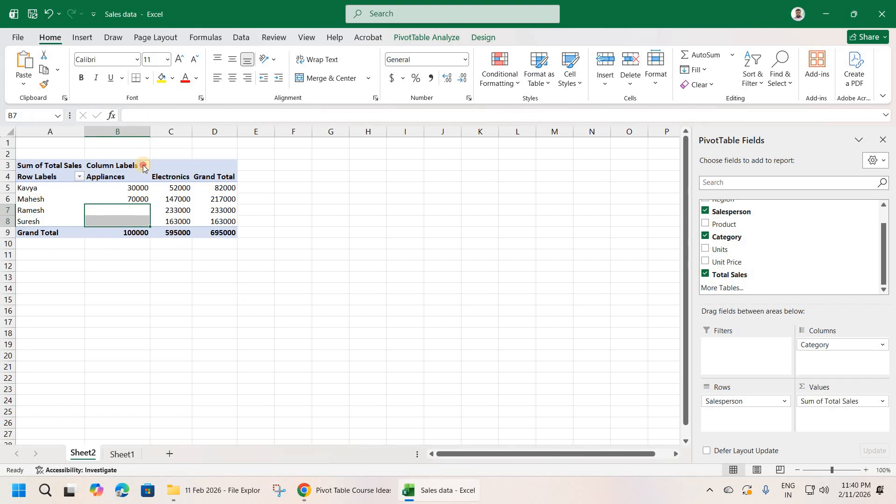
# Inspect the filter lists of the column labels and row labels, and check the category headings without changing any selection
pyautogui.click(144, 165)
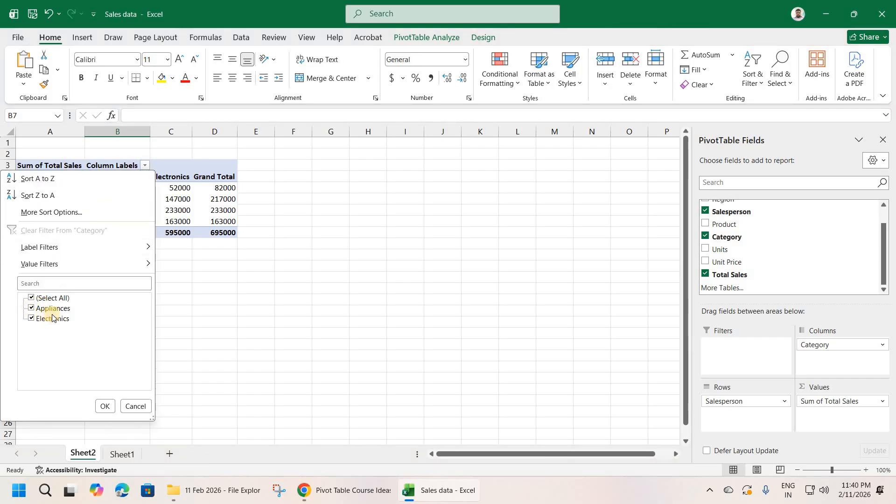
pyautogui.press('Escape')
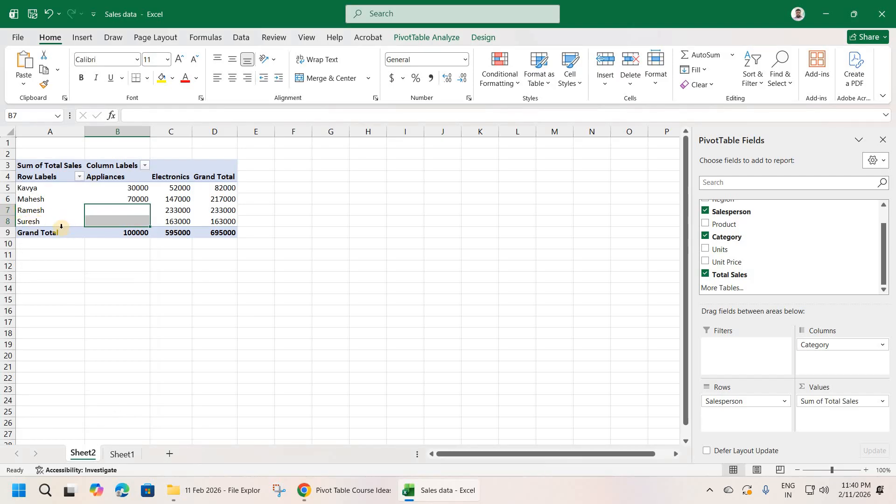
pyautogui.click(115, 165)
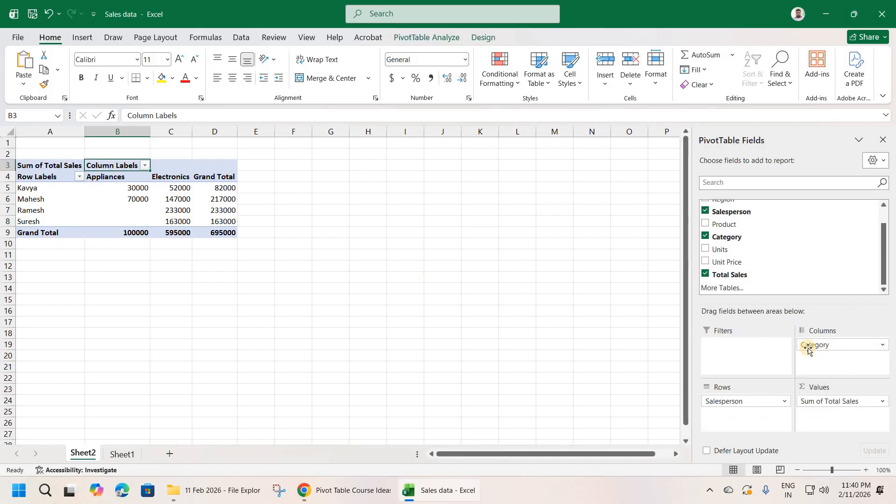
pyautogui.click(78, 179)
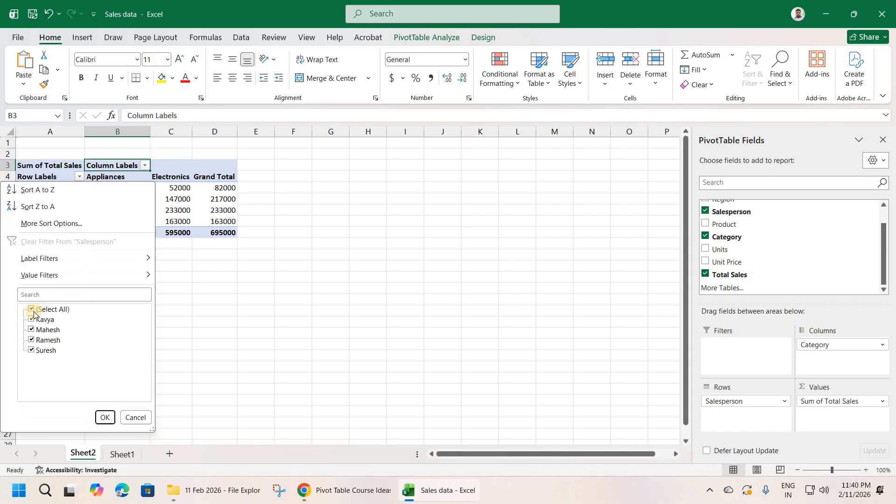
pyautogui.click(30, 308)
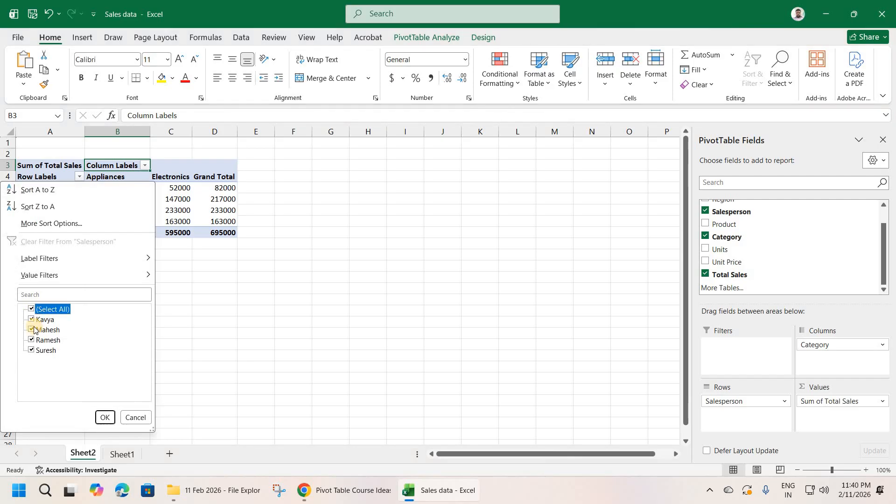
pyautogui.click(77, 176)
pyautogui.click(79, 201)
pyautogui.press('Up')
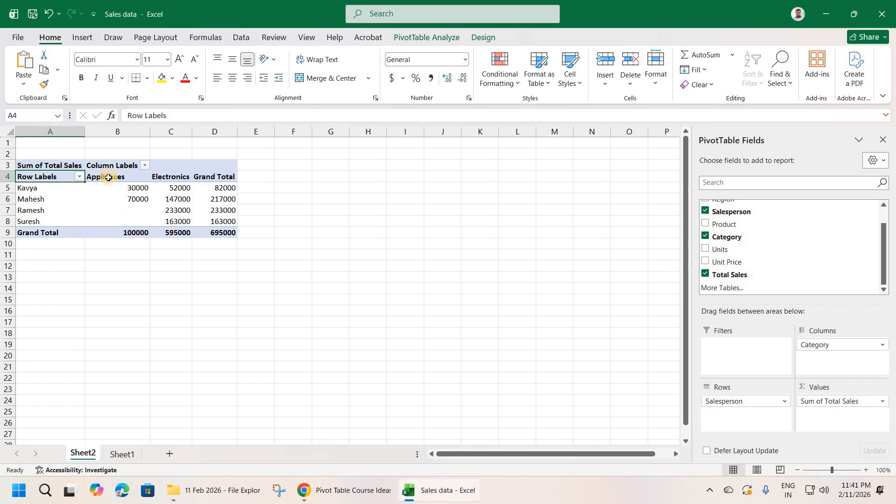
pyautogui.moveTo(108, 178); pyautogui.dragTo(212, 176)
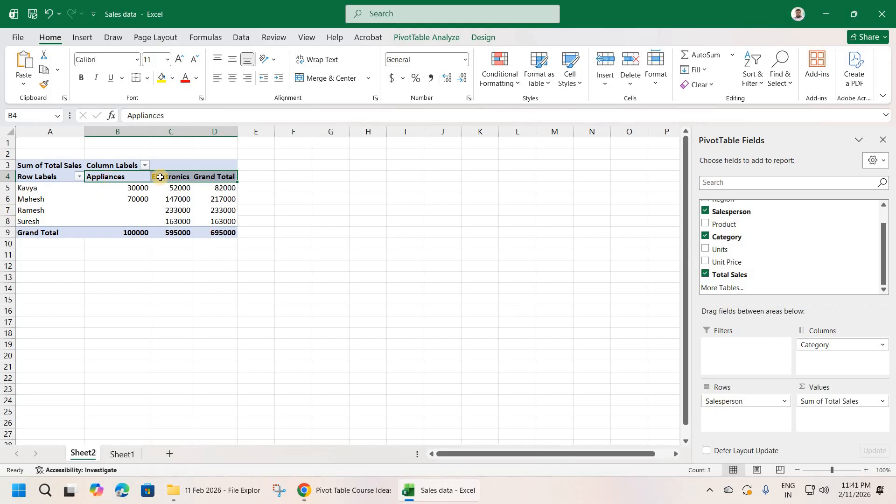
# Try Category below Salesperson in the Rows area, check the nested layout, and return Category to the Columns area
pyautogui.moveTo(160, 177); pyautogui.dragTo(718, 423)
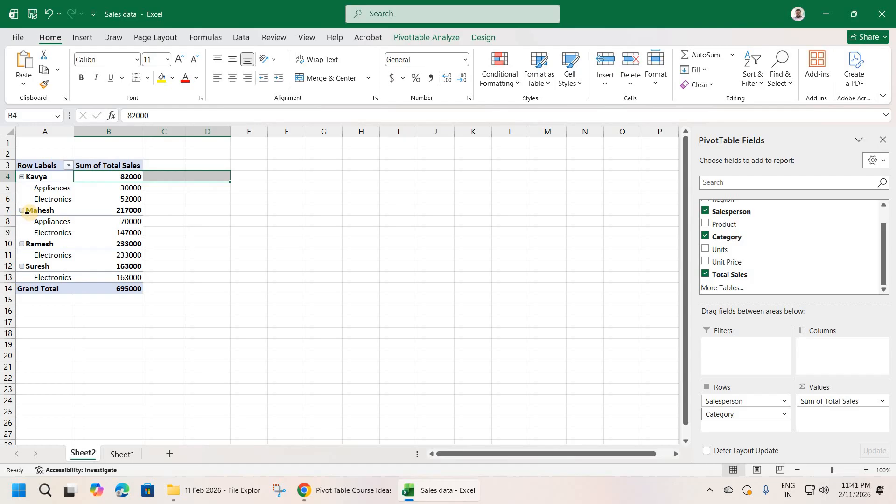
pyautogui.click(35, 178)
pyautogui.moveTo(49, 191); pyautogui.dragTo(845, 360)
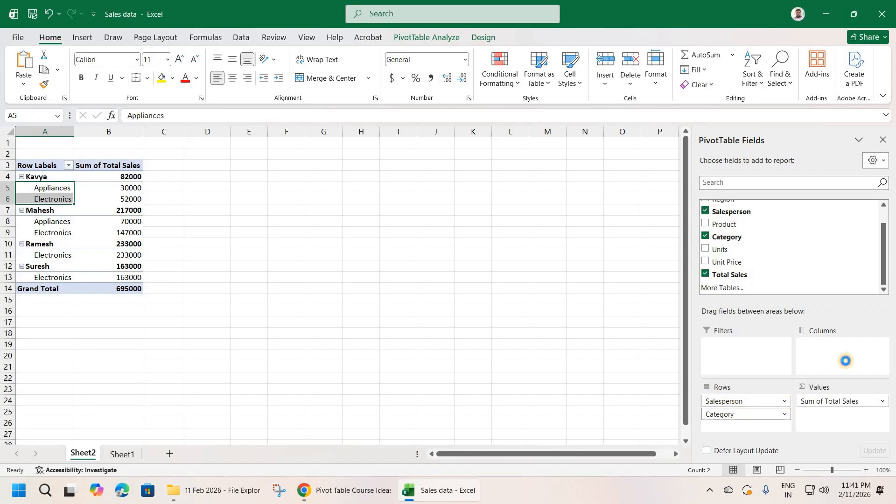
# Compare the salesperson row labels with the Appliances and Electronics column headings in the PivotTable
pyautogui.moveTo(108, 177); pyautogui.dragTo(187, 176)
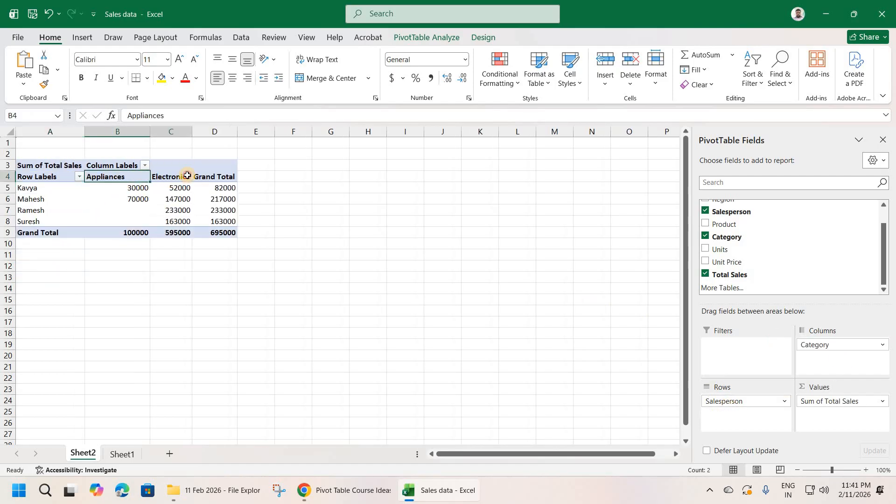
pyautogui.moveTo(31, 188); pyautogui.dragTo(30, 221)
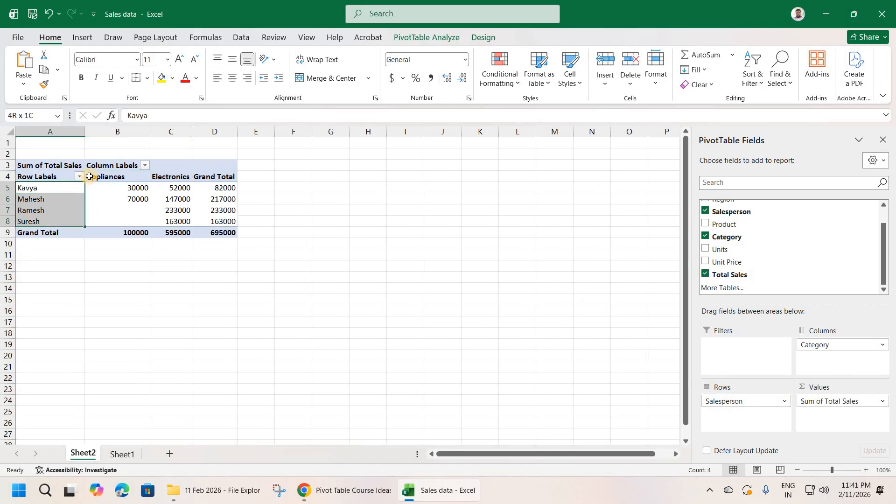
pyautogui.moveTo(112, 177); pyautogui.dragTo(162, 176)
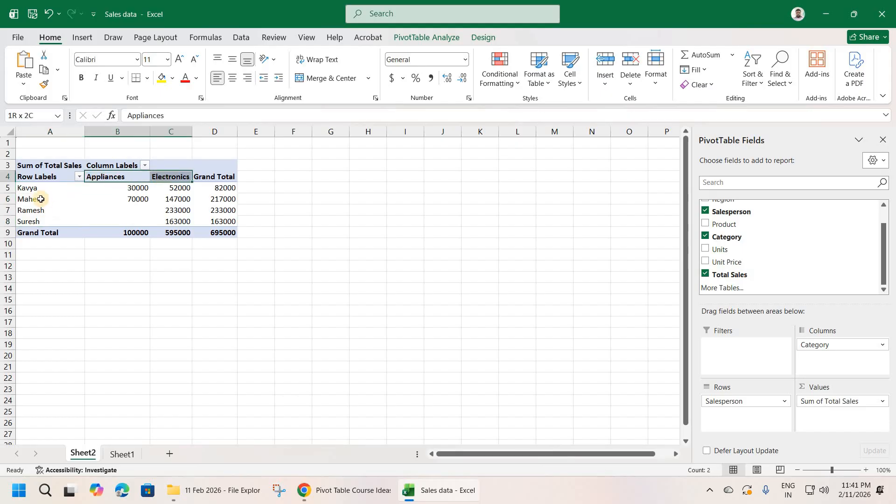
pyautogui.moveTo(30, 188); pyautogui.dragTo(38, 218)
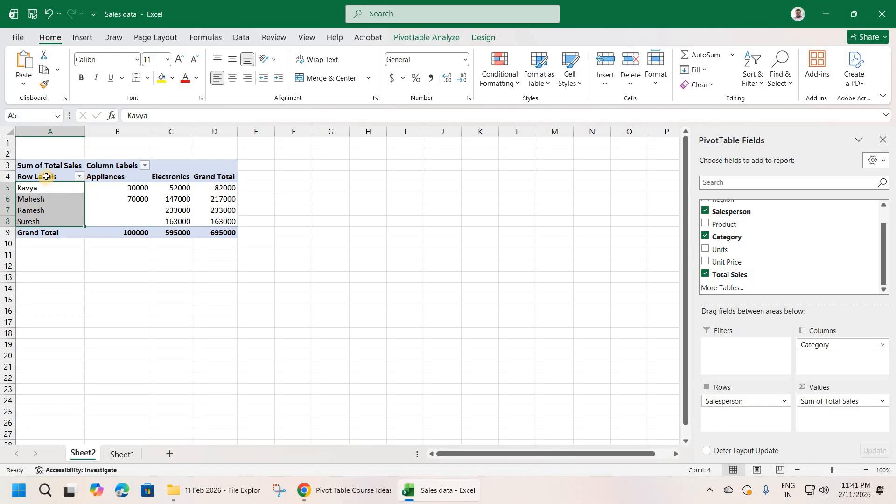
pyautogui.moveTo(46, 176); pyautogui.dragTo(38, 218)
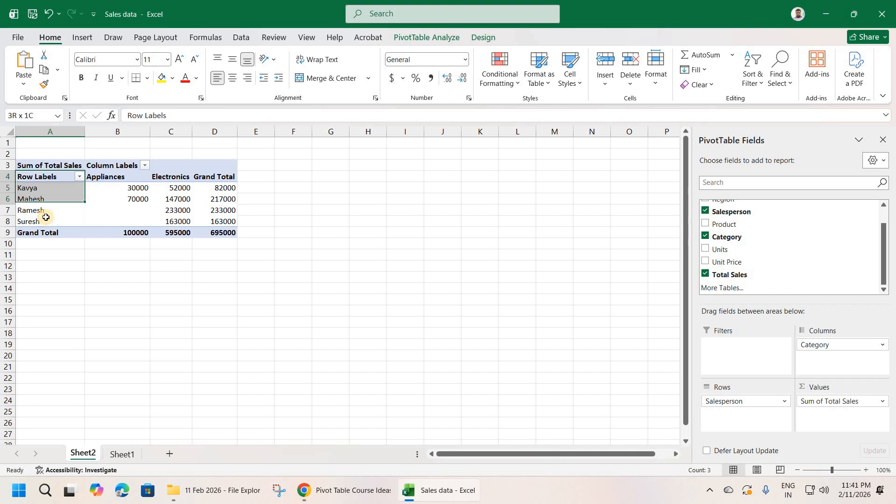
pyautogui.click(111, 166)
pyautogui.click(45, 178)
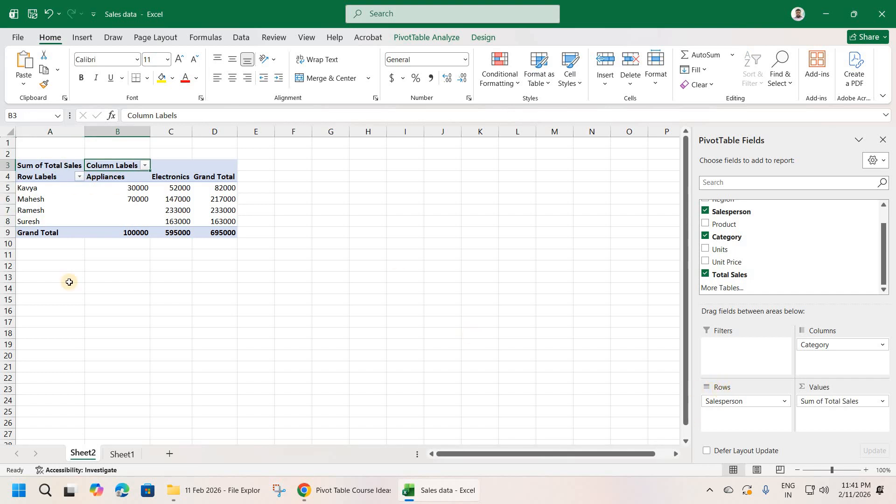
pyautogui.click(30, 177)
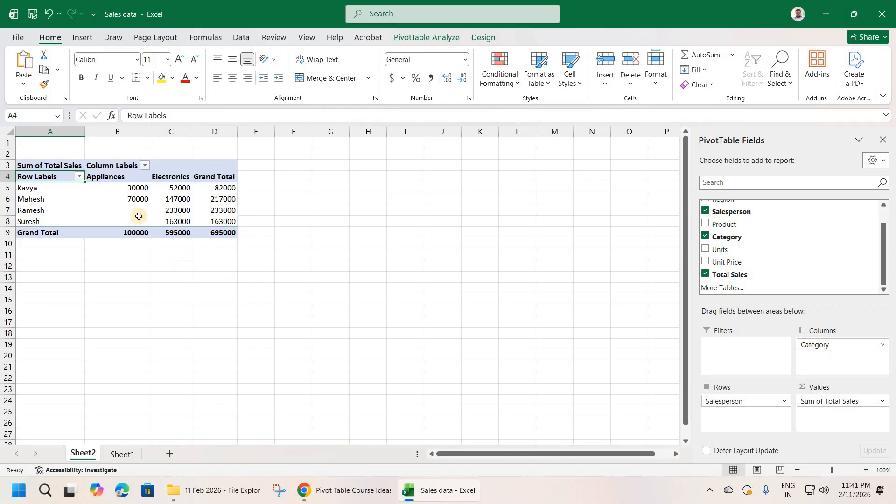
pyautogui.press('Up')
pyautogui.press('Right')
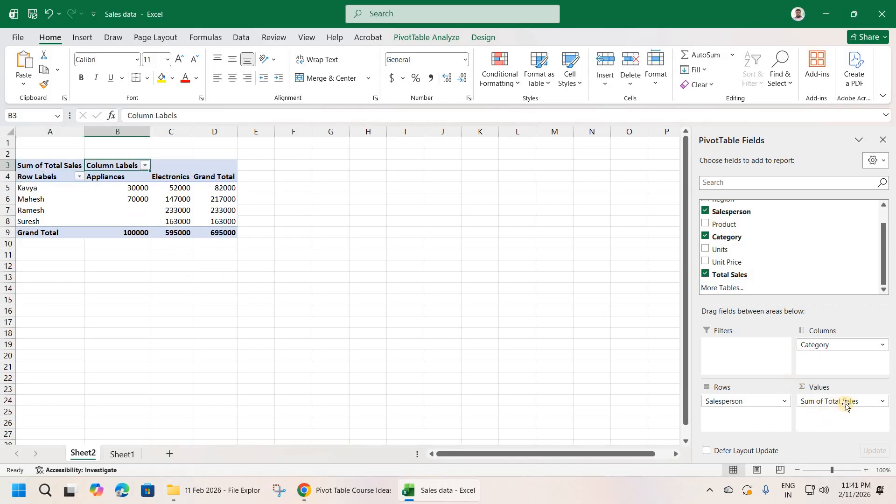
# Examine the PivotTable's Sum of Total Sales values and compare them with the first salesperson's Electronics and Appliances records on Sheet1
pyautogui.click(47, 168)
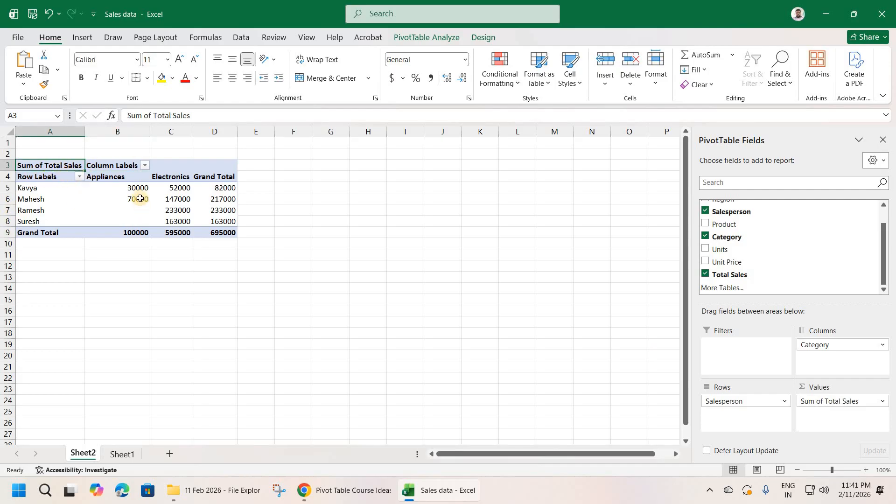
pyautogui.moveTo(121, 187); pyautogui.dragTo(133, 220)
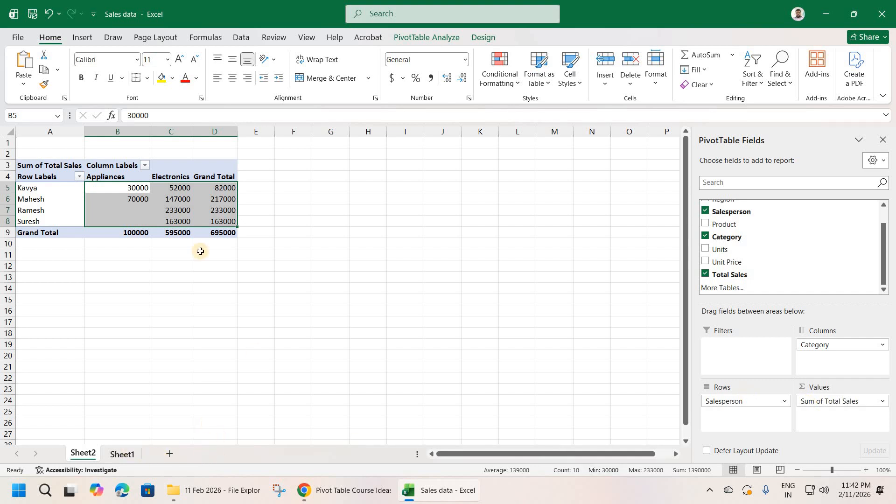
pyautogui.click(122, 454)
pyautogui.moveTo(113, 234); pyautogui.dragTo(300, 234)
pyautogui.moveTo(110, 203); pyautogui.dragTo(301, 197)
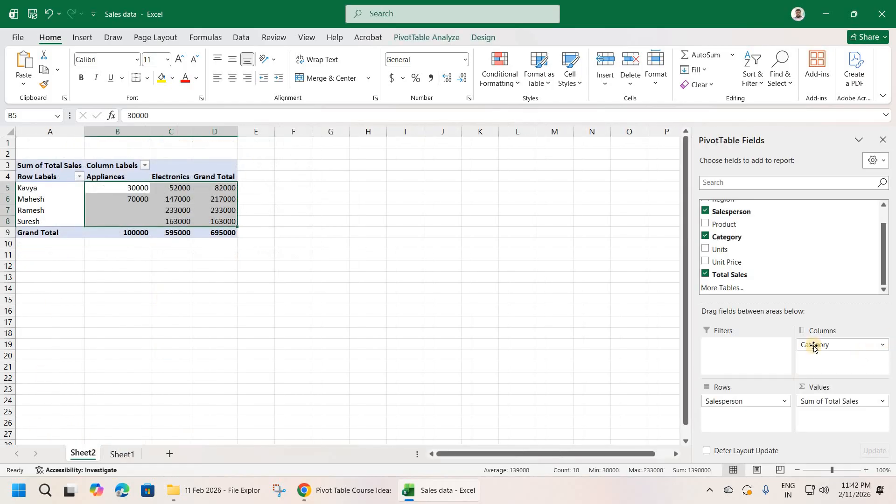
# Remove Category from the Columns area so the PivotTable summarizes total sales by salesperson only
pyautogui.moveTo(820, 344)
pyautogui.mouseDown()
pyautogui.moveTo(626, 274)
pyautogui.moveTo(630, 264)
pyautogui.moveTo(846, 343)
pyautogui.moveTo(799, 338)
pyautogui.mouseUp()
pyautogui.moveTo(825, 346); pyautogui.dragTo(638, 316)
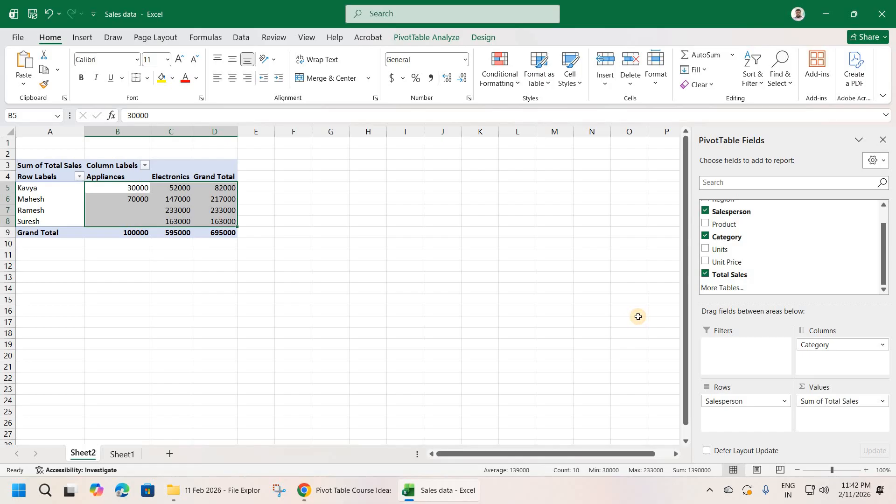
pyautogui.click(56, 287)
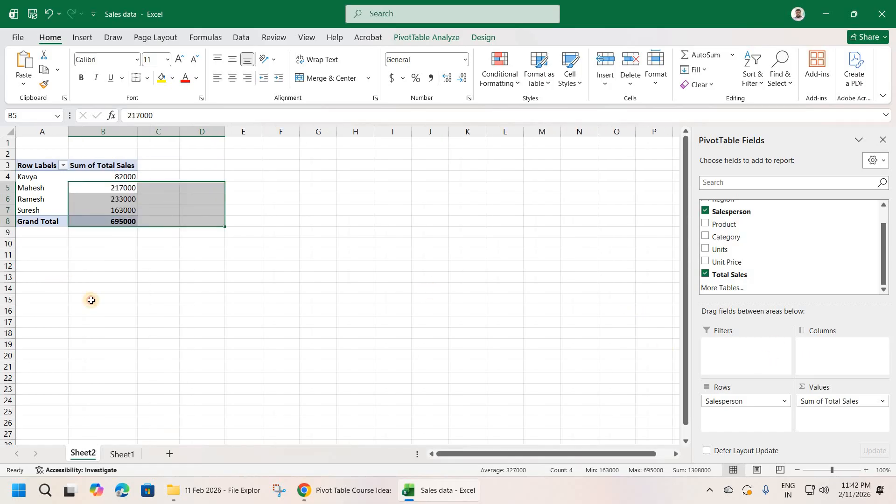
# Check the first salesperson's total in the PivotTable against the sum of the two matching Total Sales cells on Sheet1
pyautogui.click(123, 178)
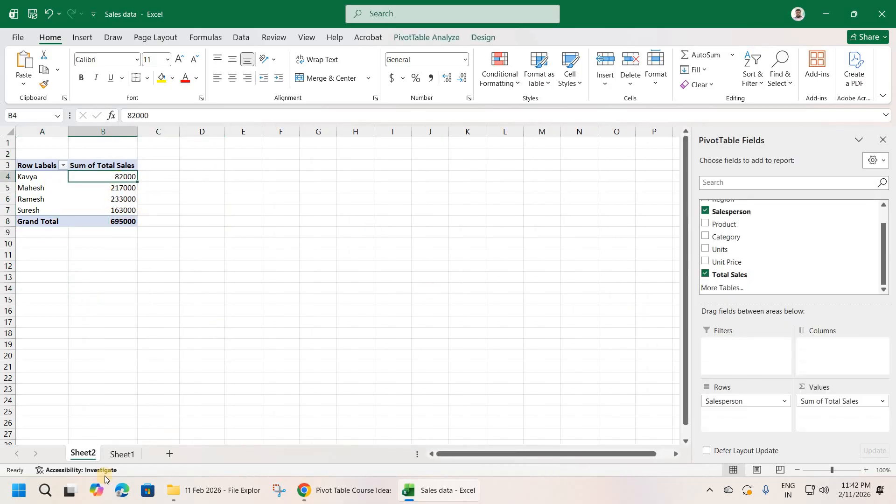
pyautogui.click(124, 454)
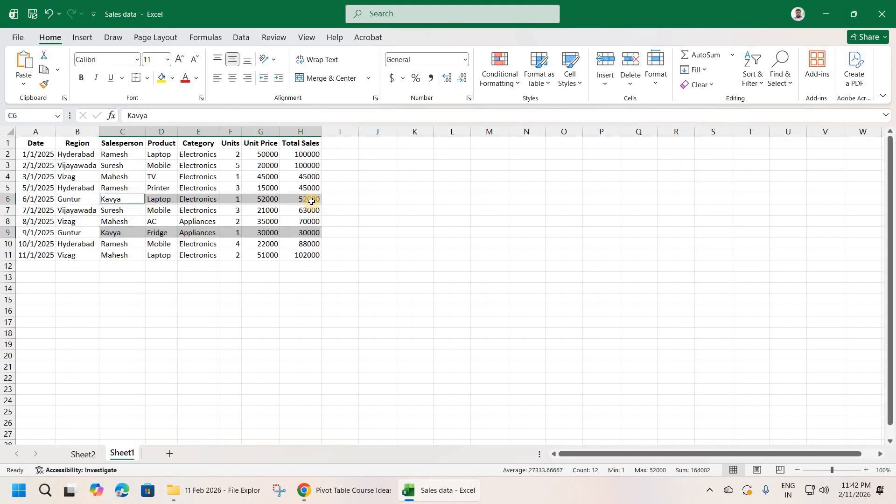
pyautogui.click(314, 234)
pyautogui.keyDown('ctrl'); pyautogui.click(312, 198); pyautogui.keyUp('ctrl')
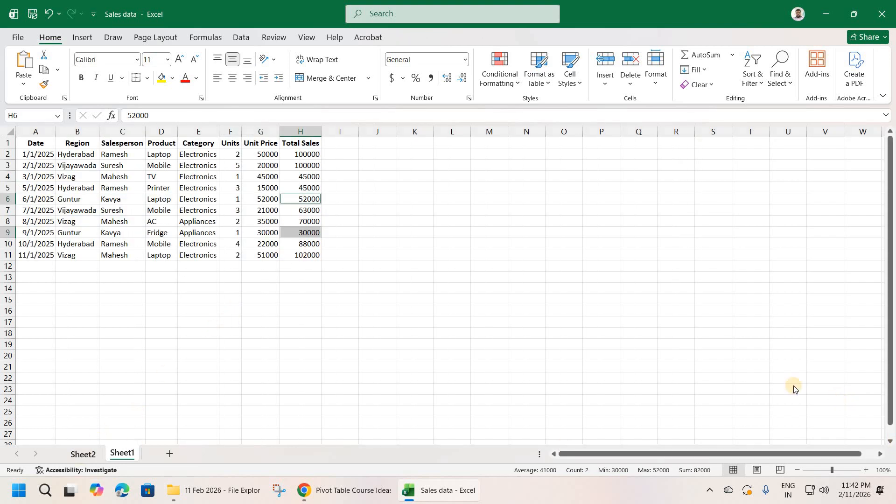
pyautogui.hotkey('ctrl', 'pageup')
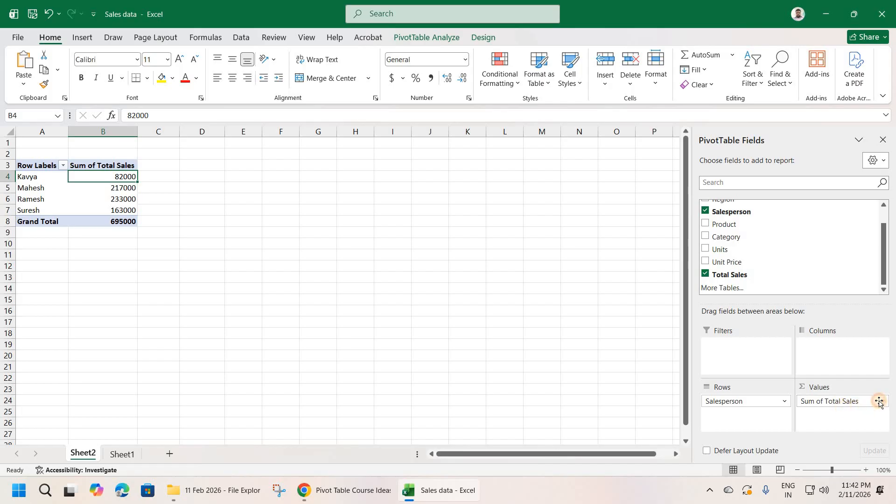
# Review the available summary functions in the Value Field Settings of Sum of Total Sales without changing the calculation
pyautogui.click(833, 400)
pyautogui.click(842, 387)
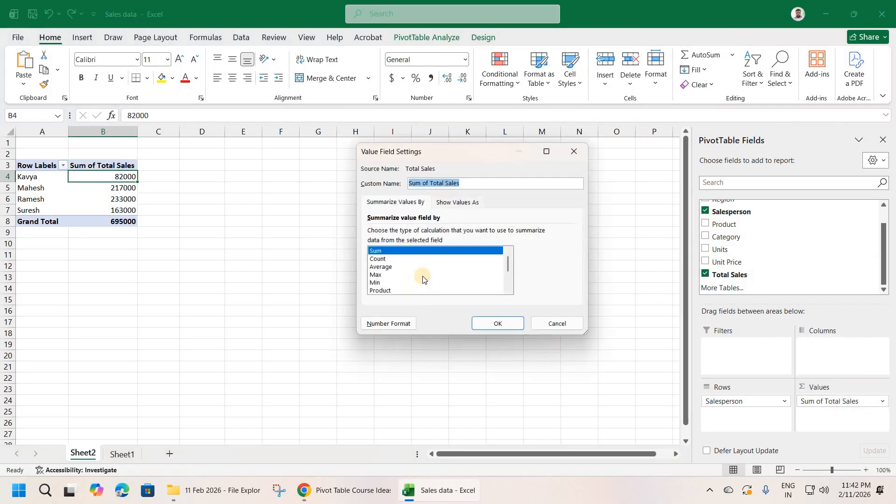
pyautogui.click(507, 290)
pyautogui.click(507, 290)
pyautogui.click(507, 290)
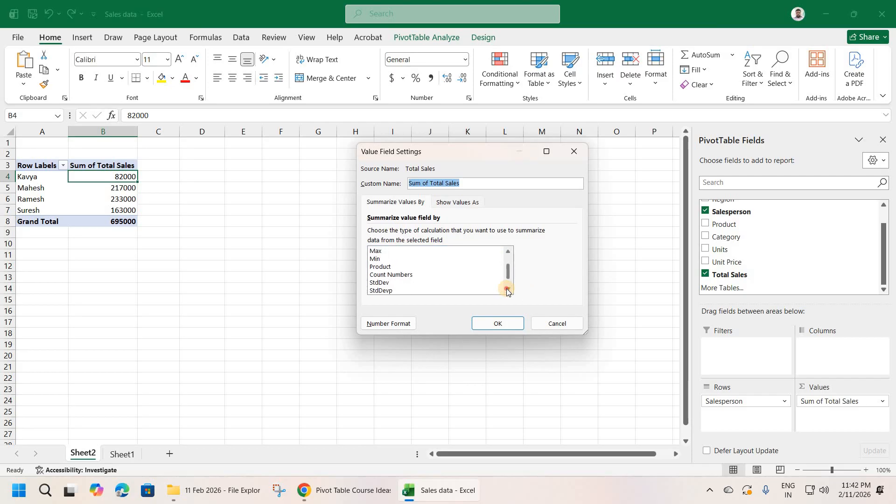
pyautogui.click(507, 290)
pyautogui.click(508, 290)
pyautogui.moveTo(507, 281); pyautogui.dragTo(510, 256)
pyautogui.click(552, 329)
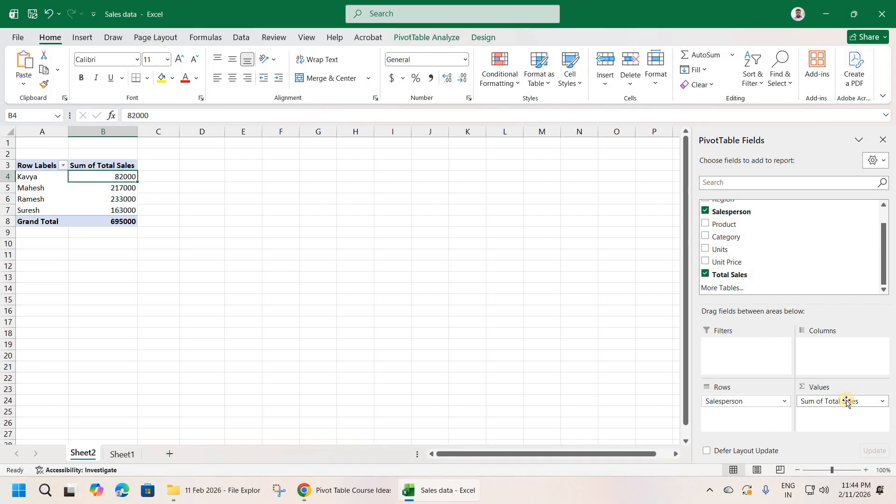
# Replace Total Sales with Salesperson in the Values area and review the summary function in its Value Field Settings
pyautogui.moveTo(846, 401); pyautogui.dragTo(680, 350)
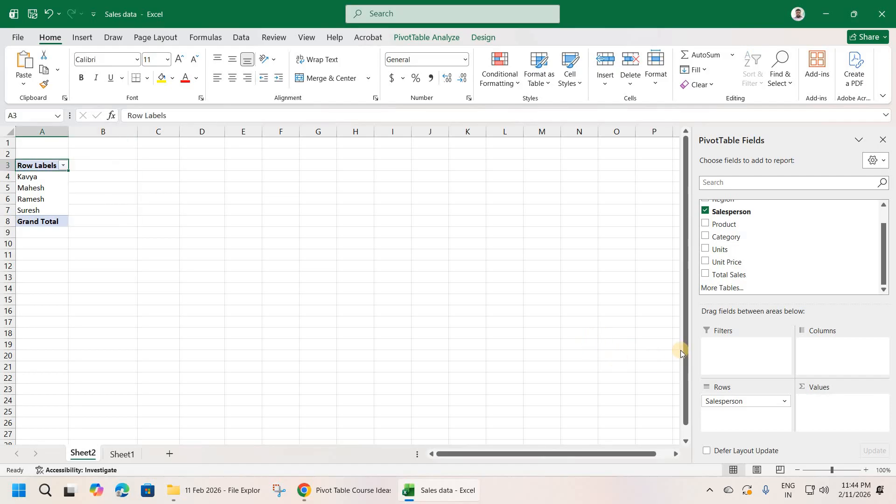
pyautogui.moveTo(731, 211); pyautogui.dragTo(820, 406)
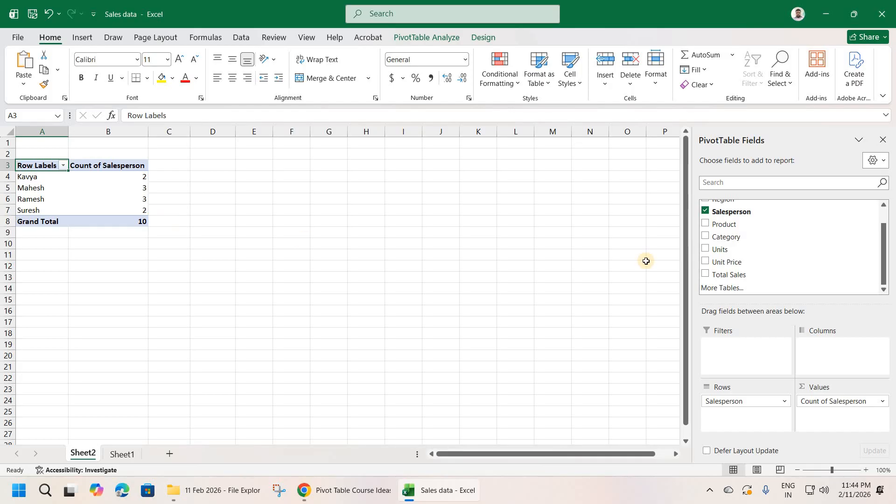
pyautogui.moveTo(859, 401); pyautogui.dragTo(825, 390)
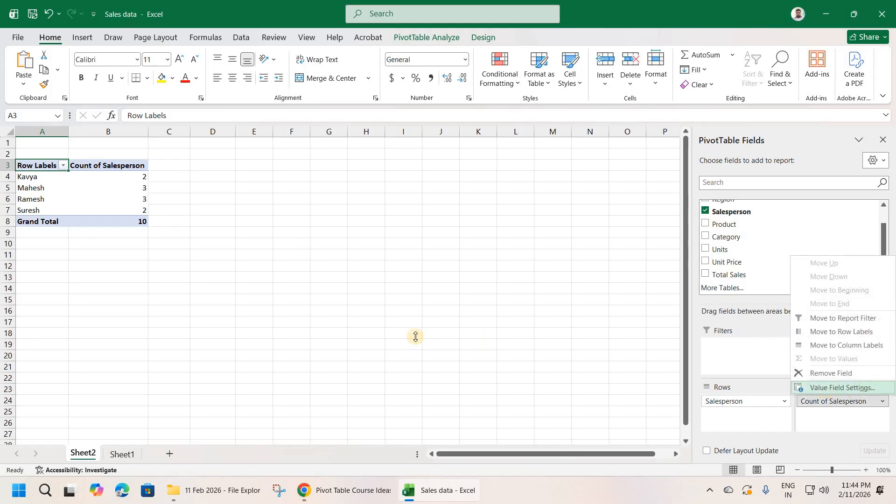
pyautogui.click(824, 386)
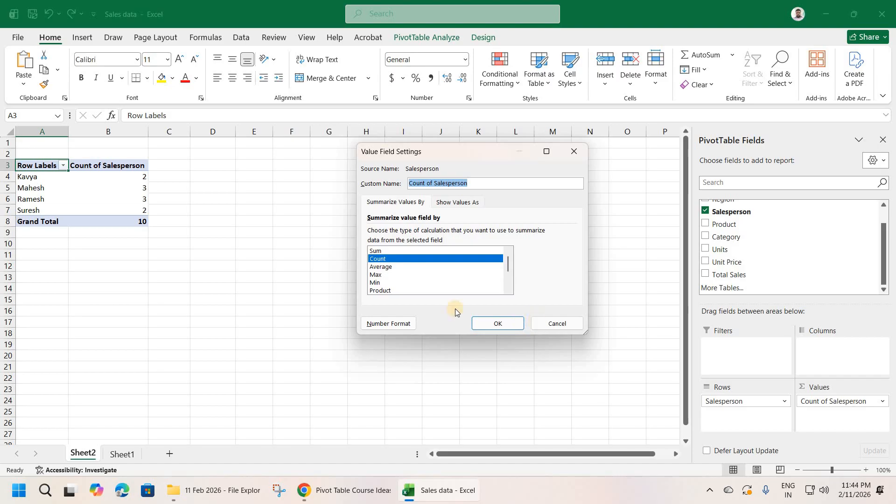
pyautogui.click(572, 327)
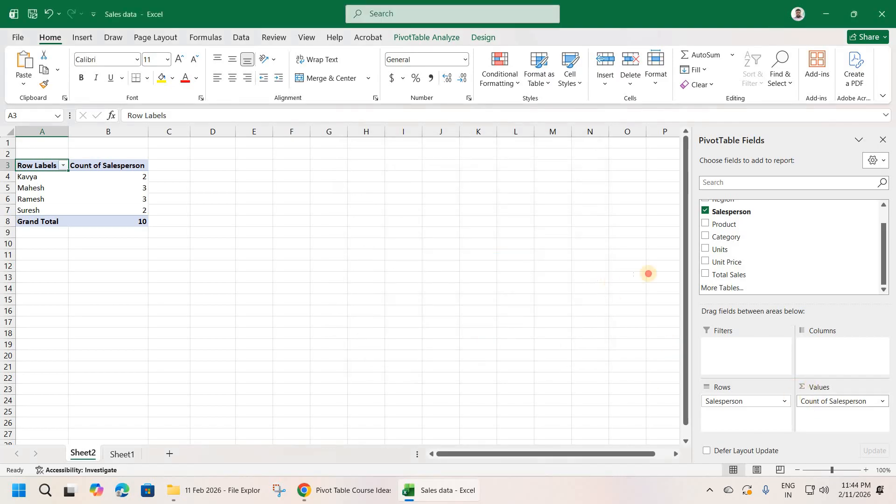
# Replace the salesperson count in the Values area with Total Sales, summarized as a sum
pyautogui.moveTo(741, 277); pyautogui.dragTo(834, 415)
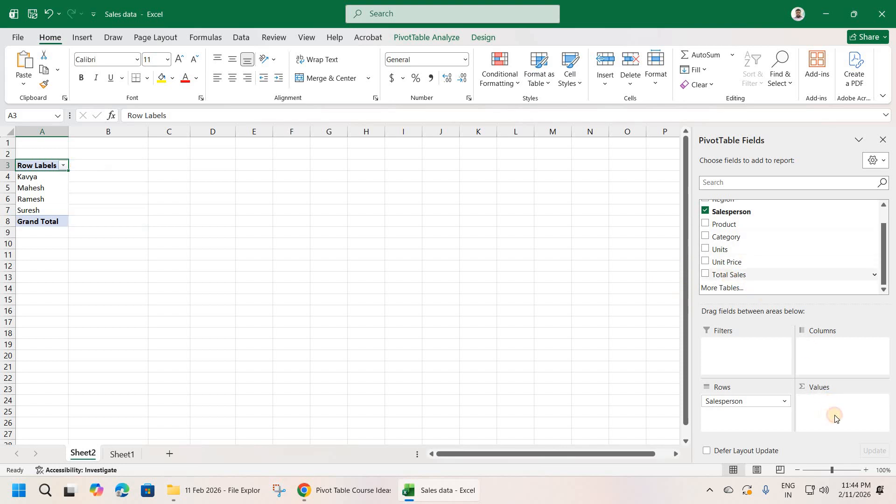
pyautogui.click(119, 188)
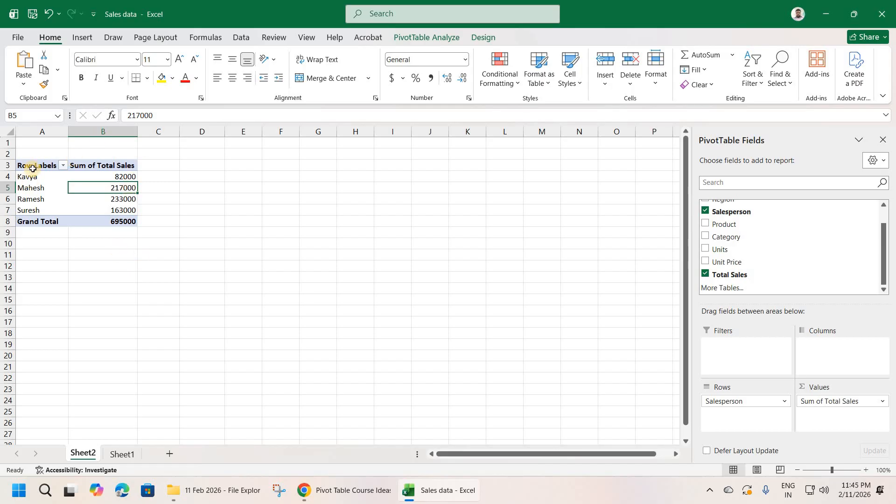
pyautogui.moveTo(30, 171); pyautogui.dragTo(38, 216)
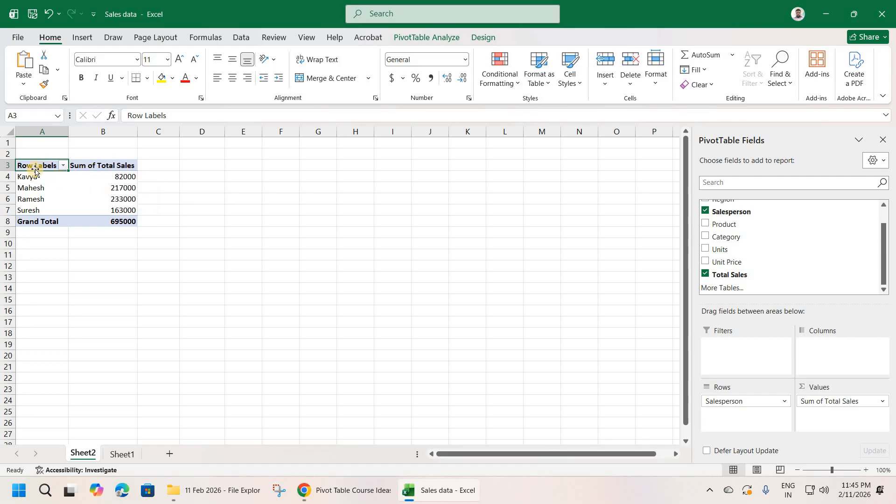
pyautogui.write('sadfdsil')
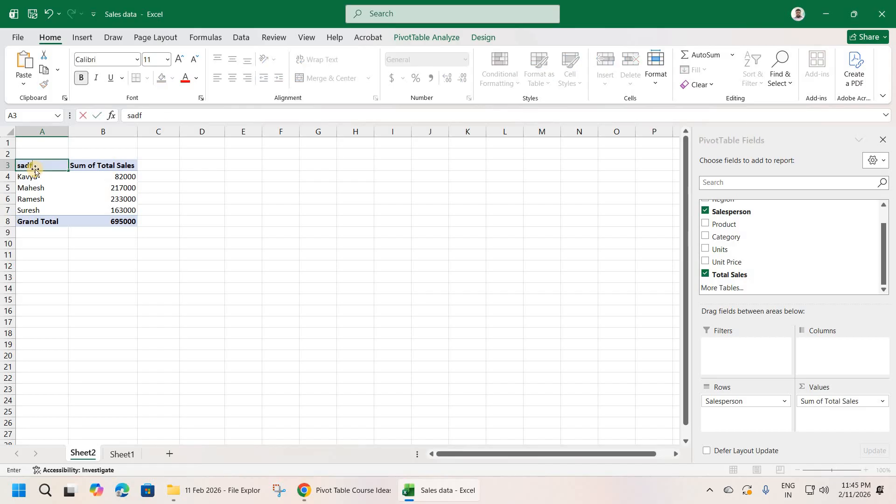
pyautogui.press('Return')
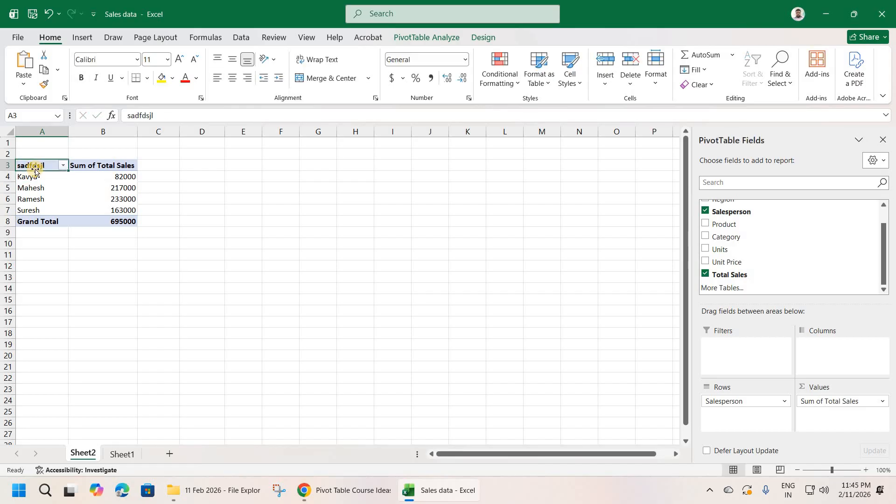
pyautogui.hotkey('ctrl', 'z')
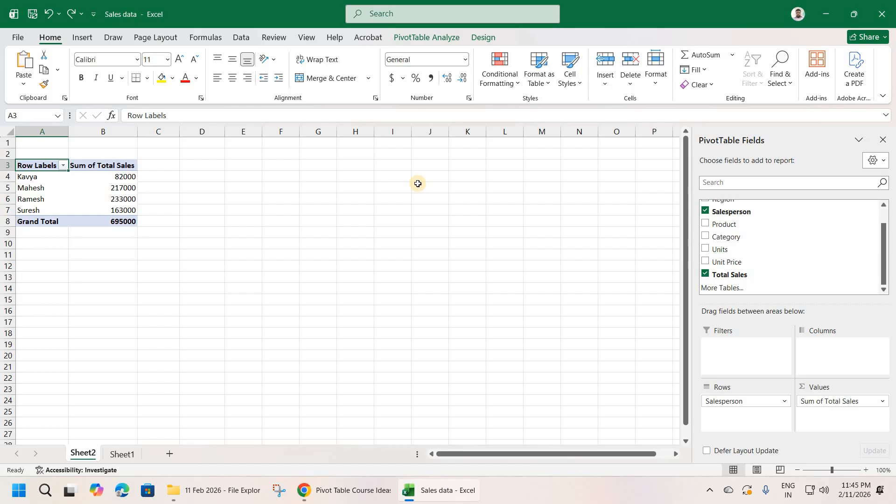
# Show the PivotTable in Tabular Form and check the salesperson rows with their sales totals
pyautogui.click(474, 37)
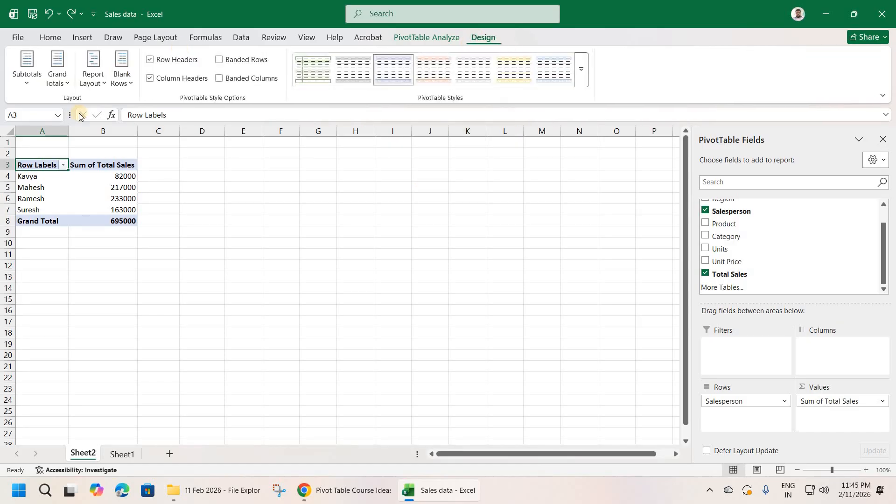
pyautogui.click(98, 82)
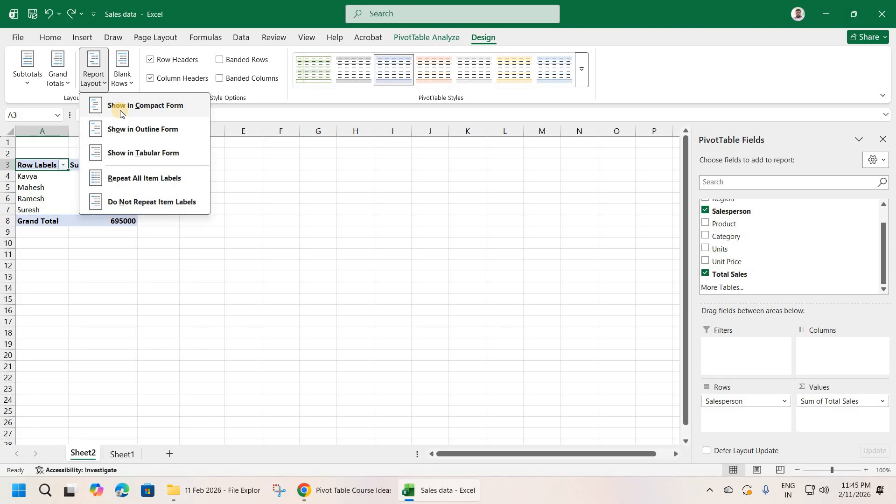
pyautogui.click(121, 156)
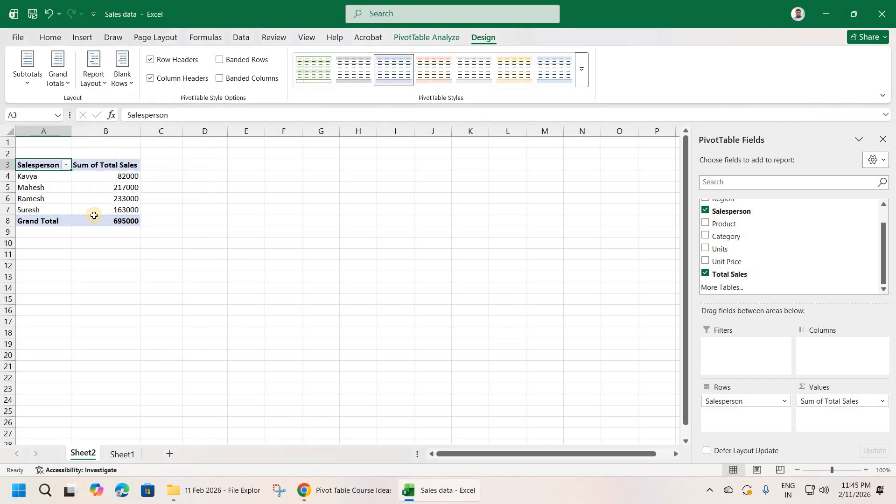
pyautogui.moveTo(93, 216)
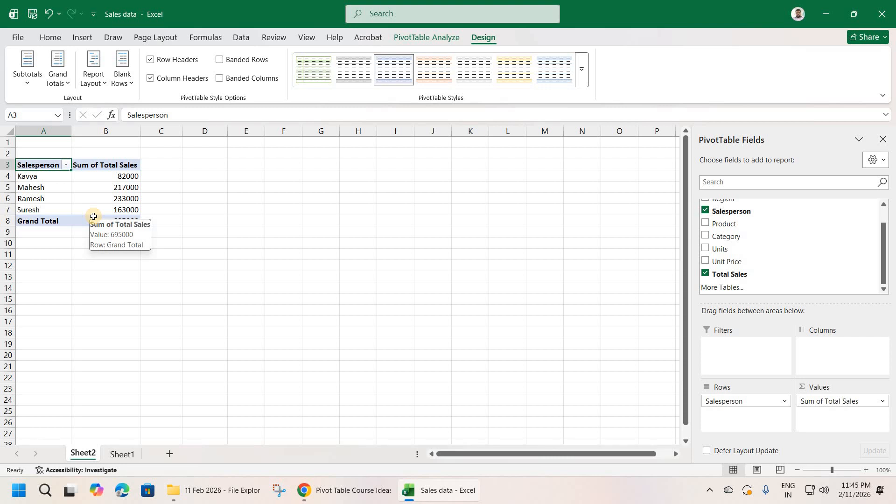
pyautogui.moveTo(56, 177); pyautogui.dragTo(63, 198)
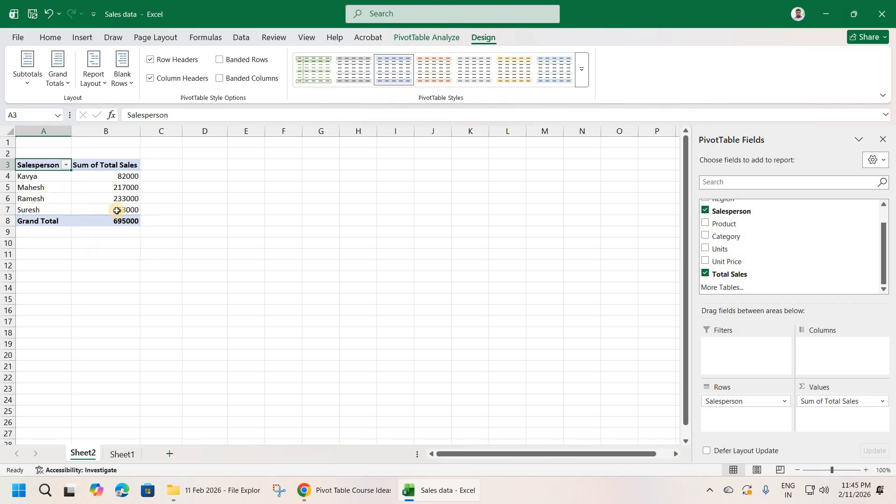
pyautogui.moveTo(117, 210); pyautogui.dragTo(117, 210)
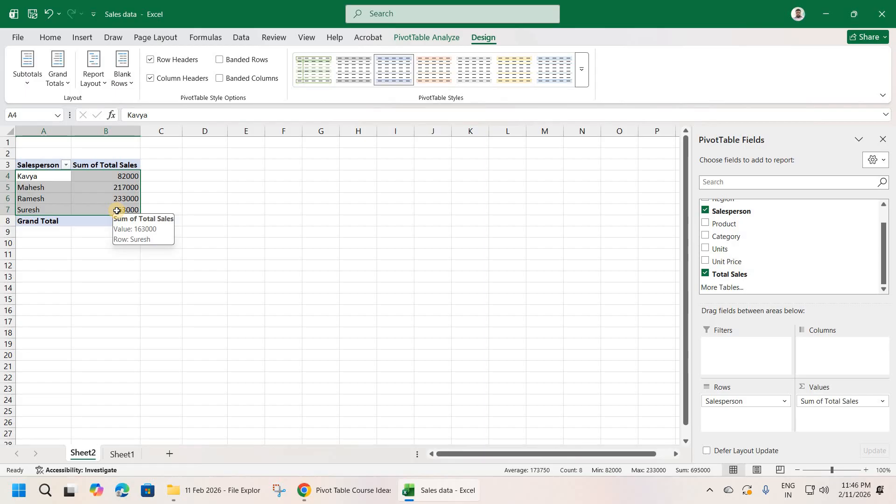
# Add Category to the Rows area below Salesperson and check the new Category column
pyautogui.moveTo(725, 236); pyautogui.dragTo(731, 418)
pyautogui.click(168, 321)
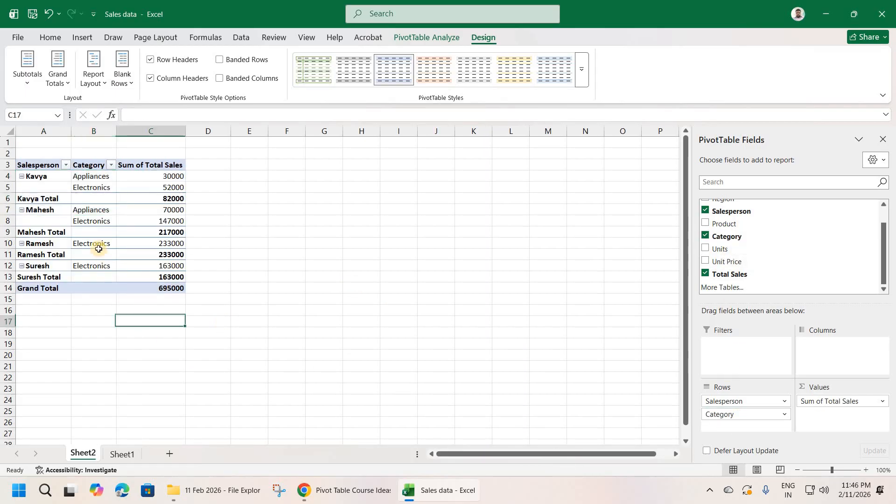
pyautogui.click(98, 245)
pyautogui.moveTo(92, 166); pyautogui.dragTo(88, 264)
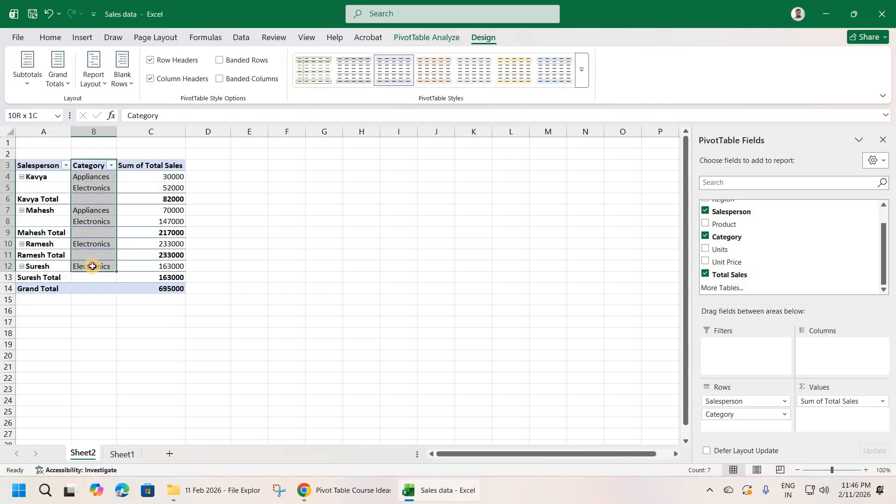
# Examine how the first salesperson's label and category entries are arranged across the two rows of that group
pyautogui.click(40, 179)
pyautogui.click(40, 189)
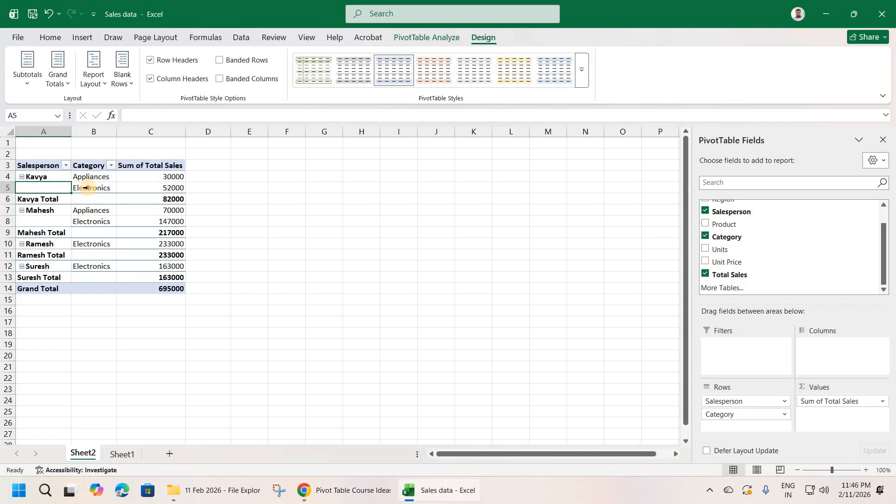
pyautogui.click(89, 179)
pyautogui.click(86, 189)
pyautogui.click(83, 179)
pyautogui.click(84, 187)
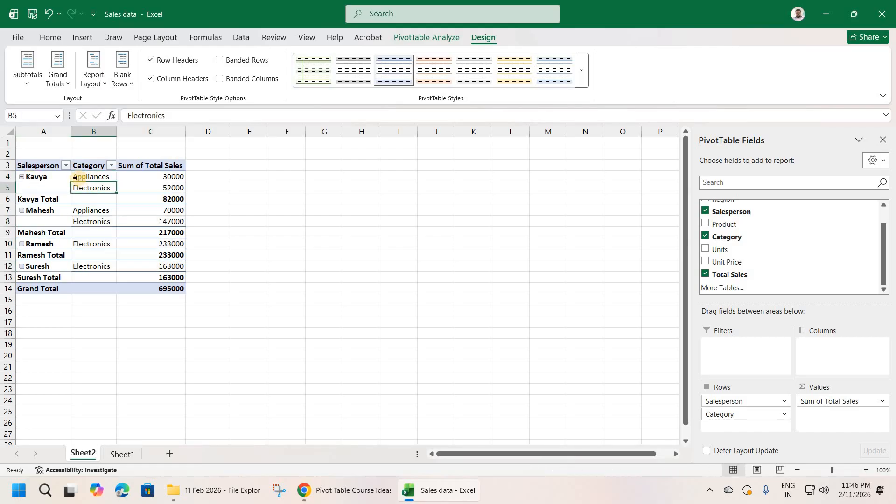
pyautogui.click(76, 177)
pyautogui.moveTo(84, 177); pyautogui.dragTo(90, 189)
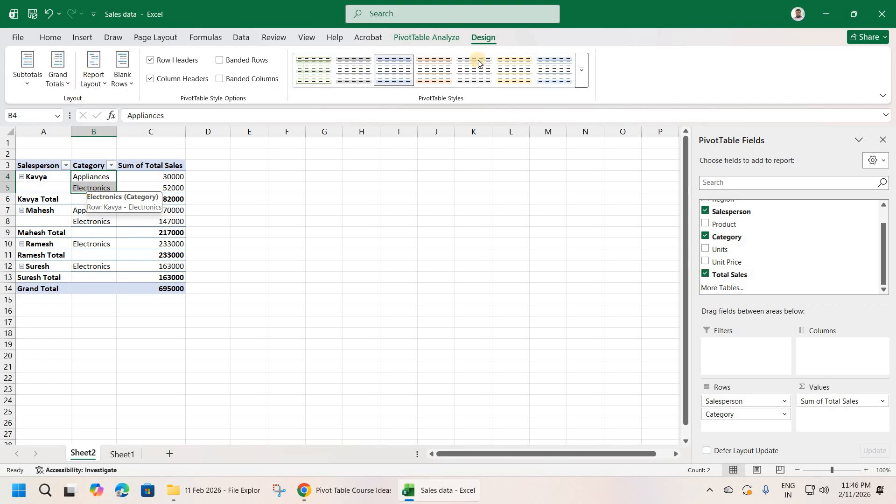
# Set the report layout to repeat all item labels and check the repeated salesperson labels
pyautogui.click(102, 81)
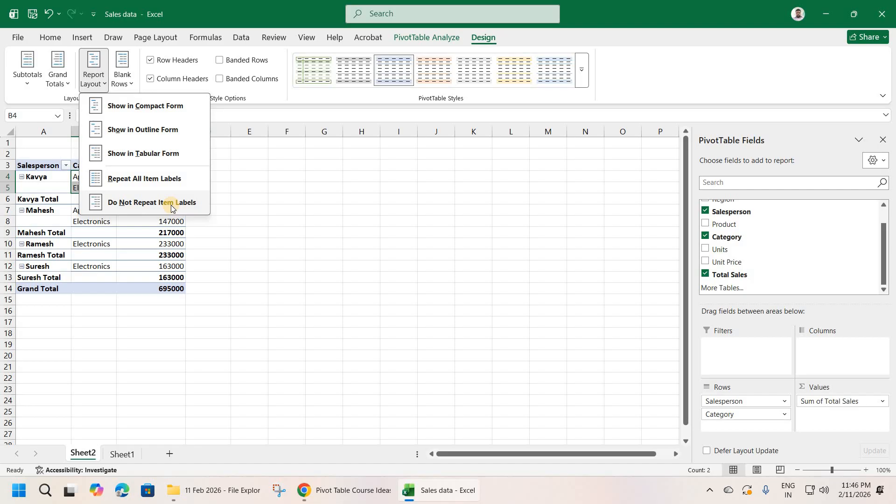
pyautogui.click(139, 202)
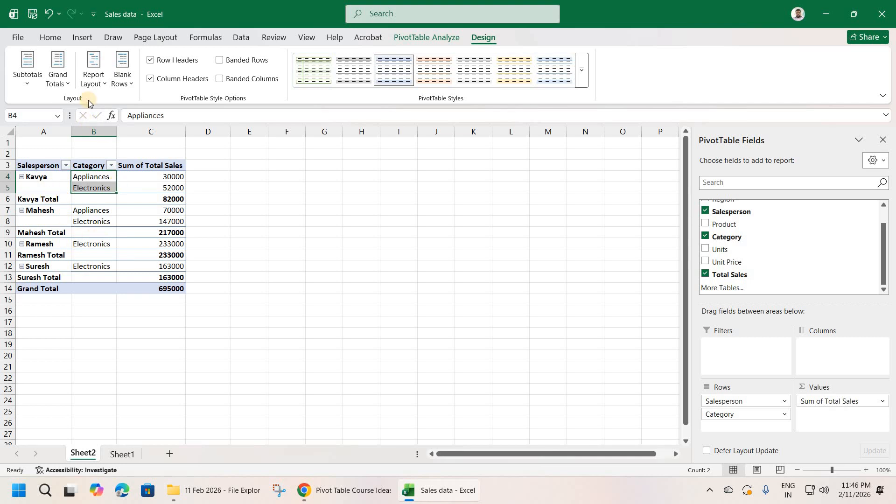
pyautogui.click(104, 80)
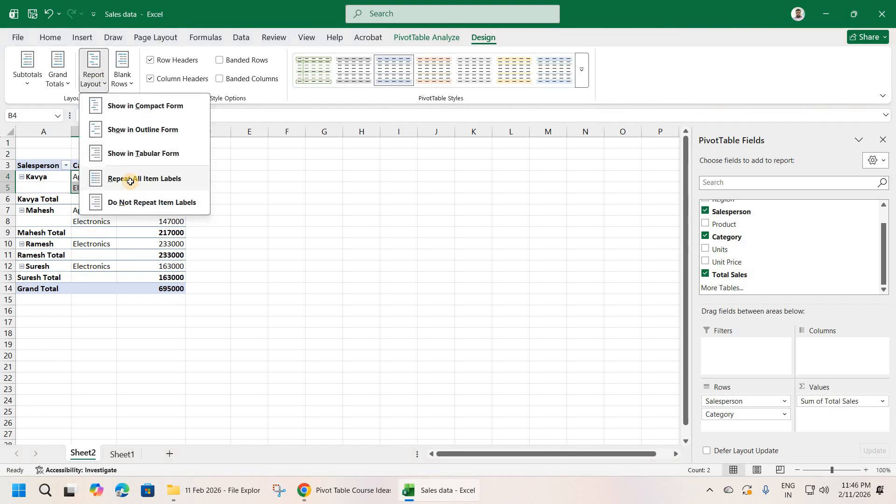
pyautogui.click(131, 181)
pyautogui.click(39, 187)
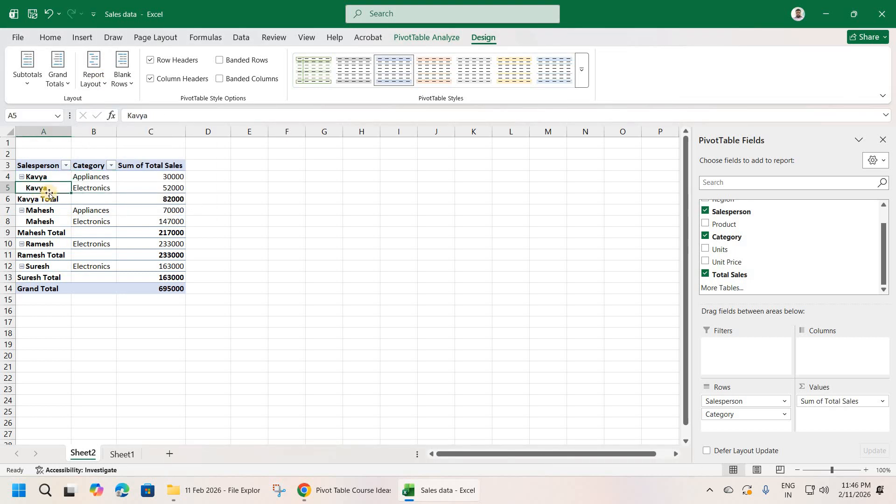
pyautogui.moveTo(41, 177); pyautogui.dragTo(44, 222)
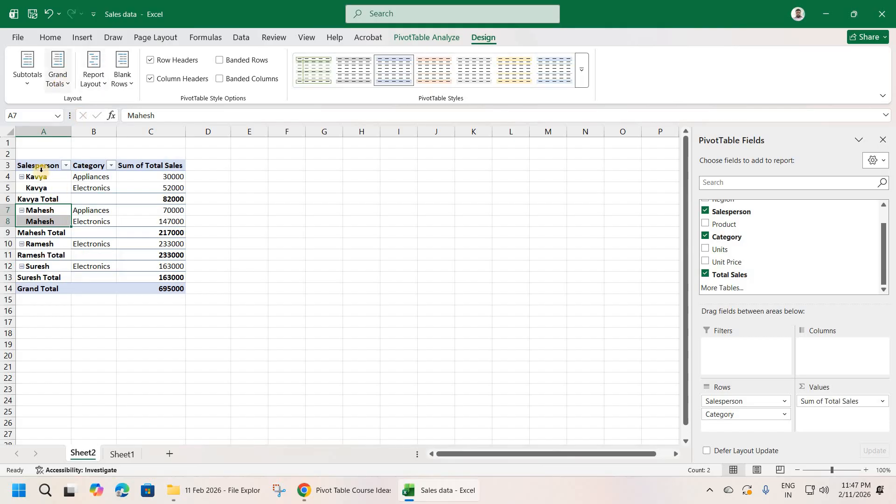
pyautogui.click(93, 77)
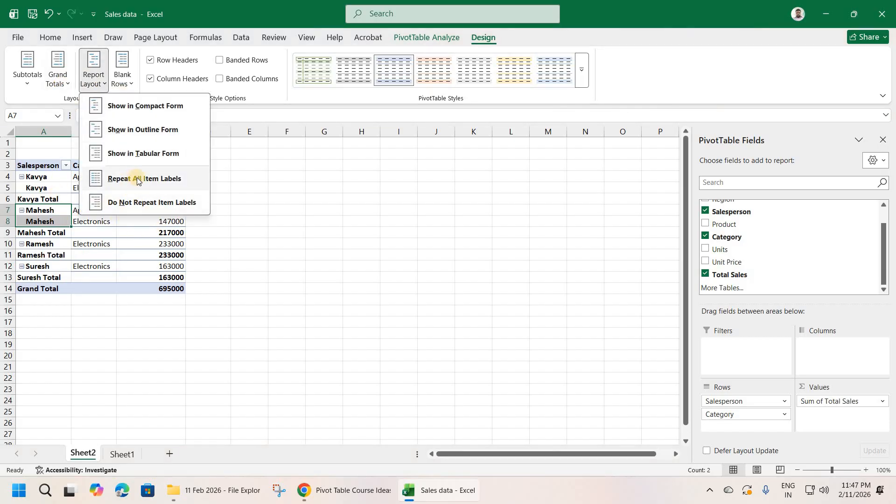
# Turn off the PivotTable's grand totals for both rows and columns
pyautogui.click(69, 83)
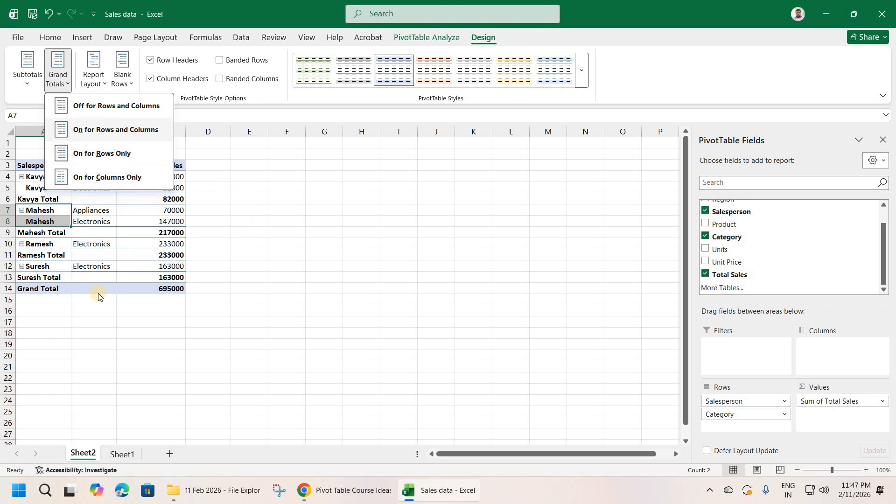
pyautogui.click(85, 108)
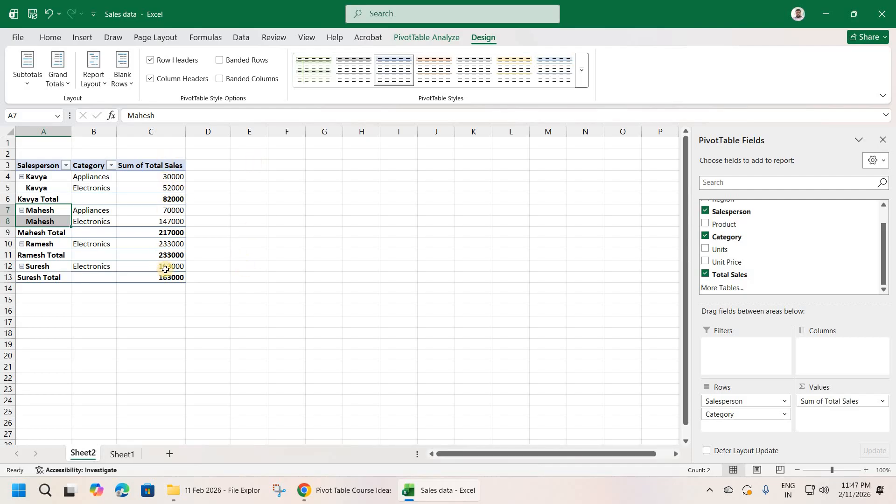
pyautogui.moveTo(165, 269)
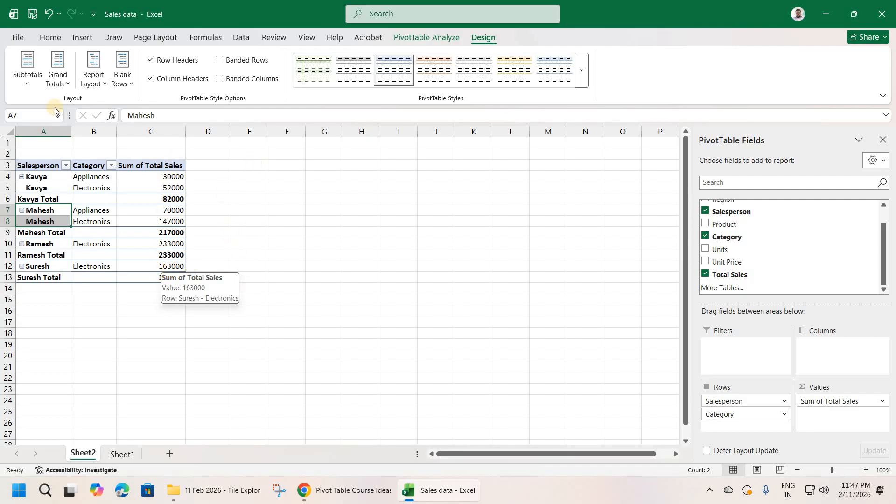
# Identify the first salesperson's subtotal row and set the PivotTable to not show subtotals
pyautogui.click(31, 82)
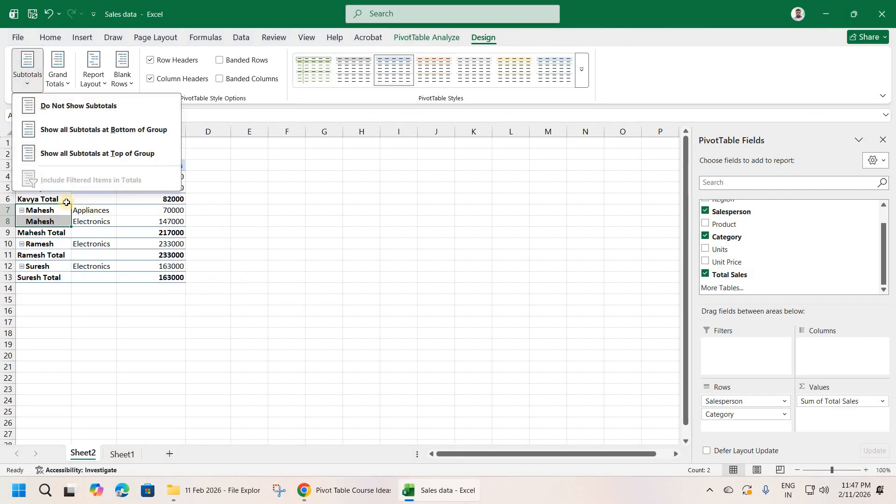
pyautogui.click(46, 198)
pyautogui.keyDown('shift'); pyautogui.click(184, 194); pyautogui.keyUp('shift')
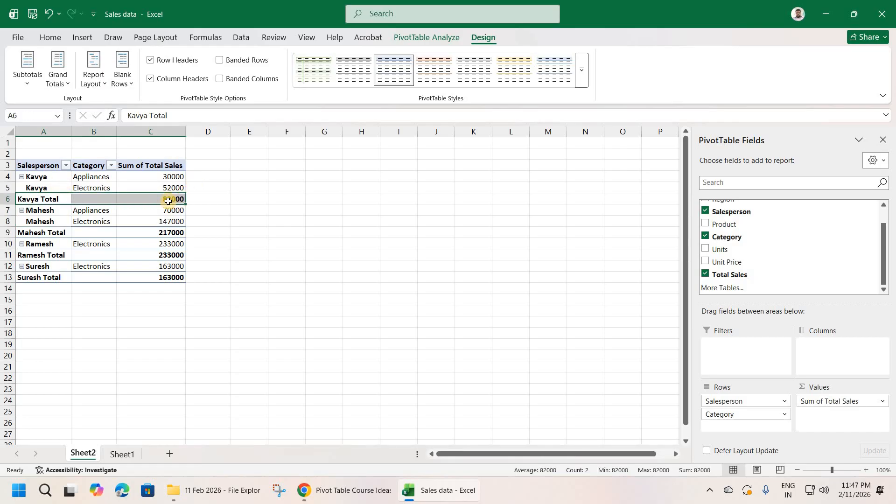
pyautogui.click(28, 75)
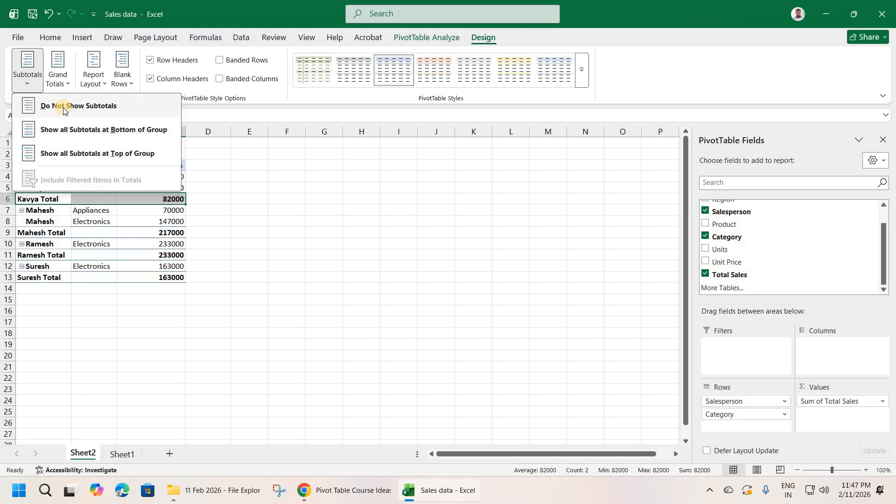
pyautogui.click(63, 108)
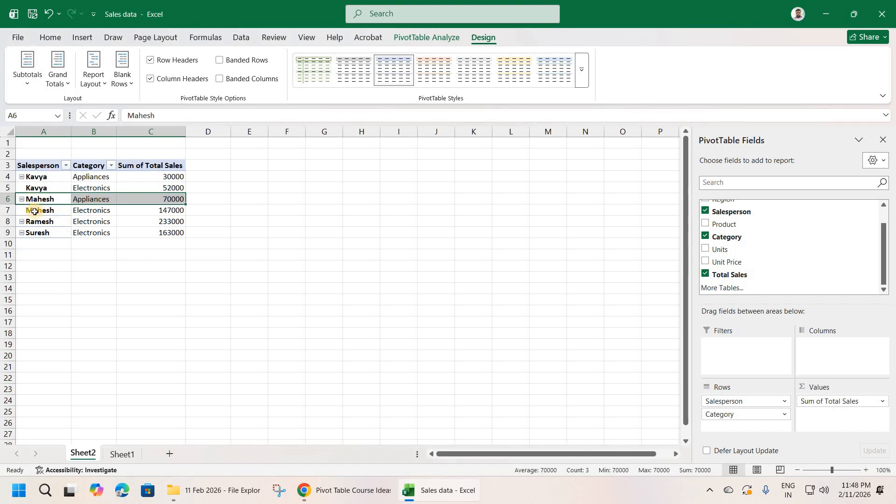
# Collapse and expand the first salesperson's group in the PivotTable, leaving its category rows expanded
pyautogui.click(22, 180)
pyautogui.click(22, 180)
pyautogui.click(22, 180)
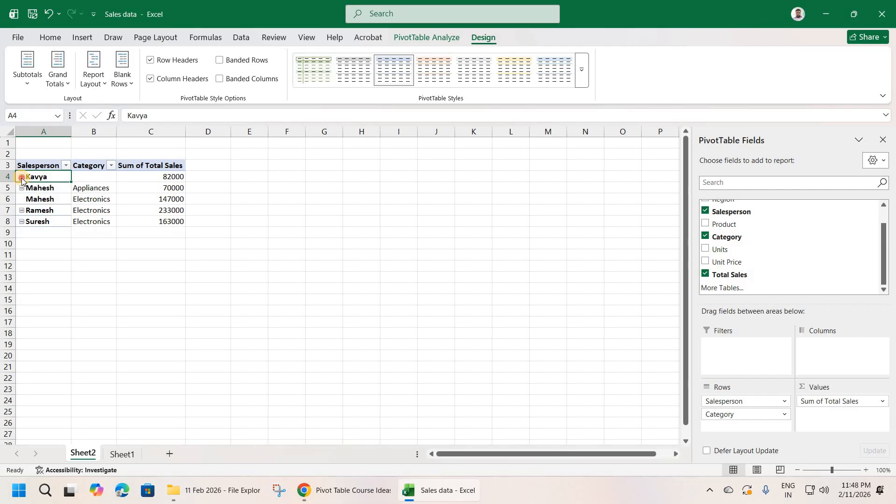
pyautogui.click(22, 177)
pyautogui.click(22, 177)
pyautogui.click(22, 177)
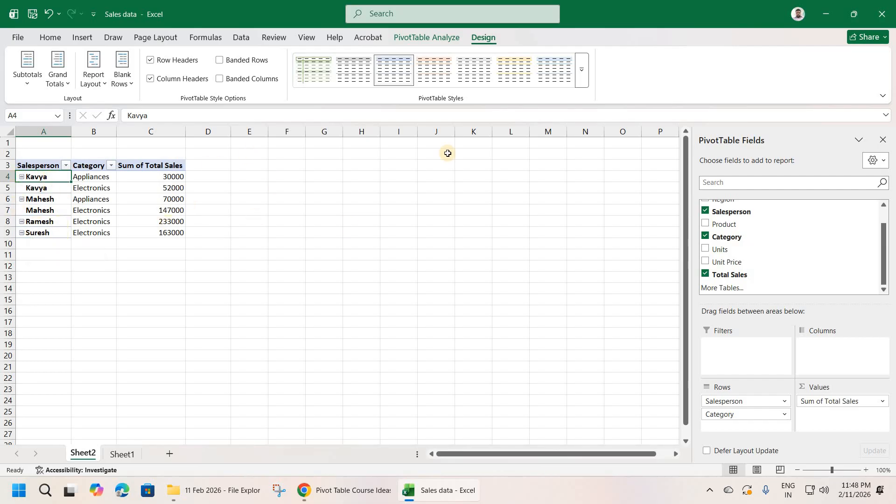
# Try hiding the PivotTable's +/- buttons for expanding and collapsing items, then return to the design options
pyautogui.click(421, 39)
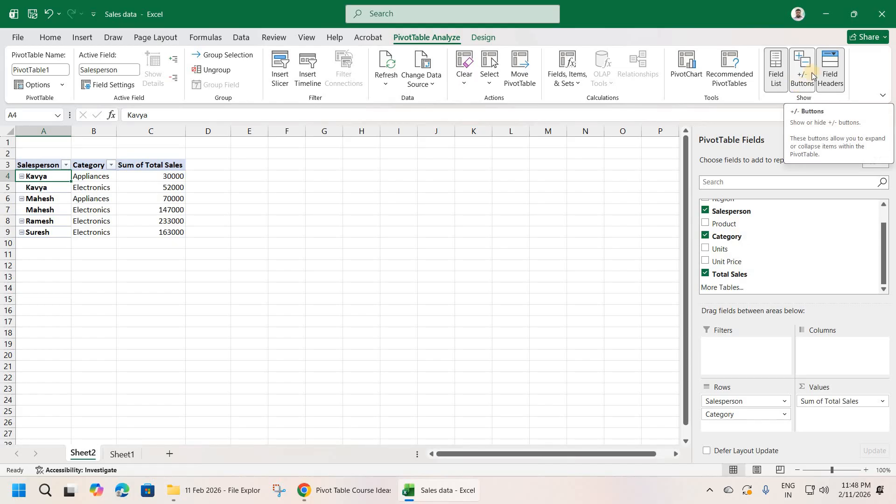
pyautogui.click(804, 88)
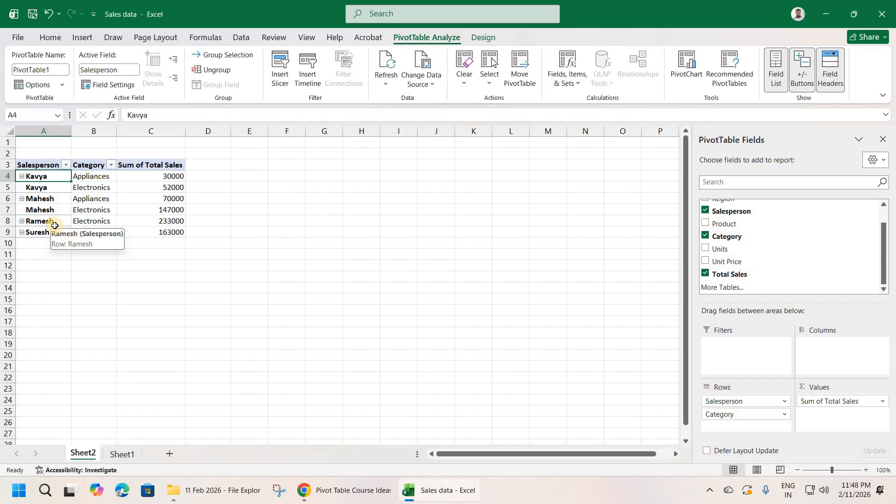
pyautogui.click(474, 40)
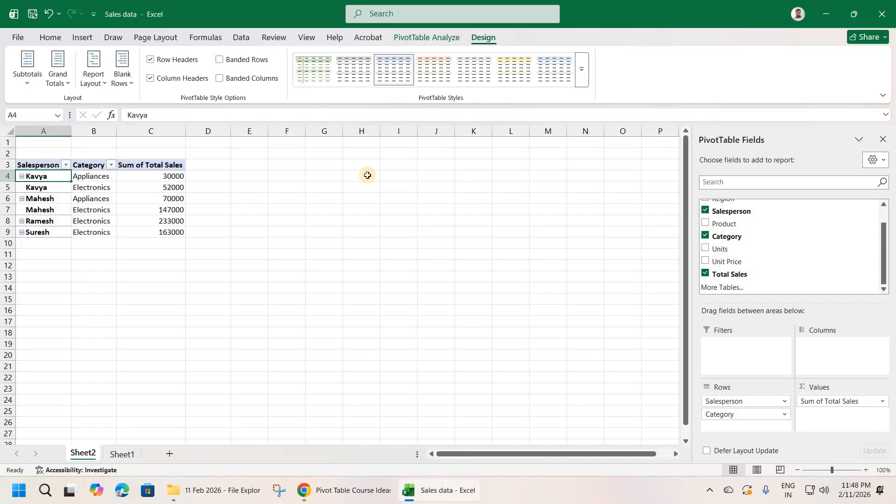
# Apply the green Medium PivotTable style with a black header row and light green body to the PivotTable
pyautogui.click(581, 74)
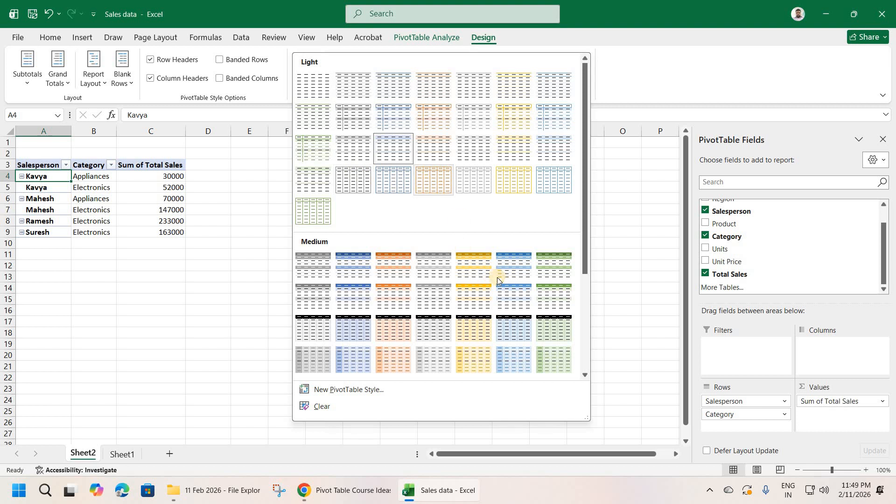
pyautogui.scroll(-3, 420, 298)
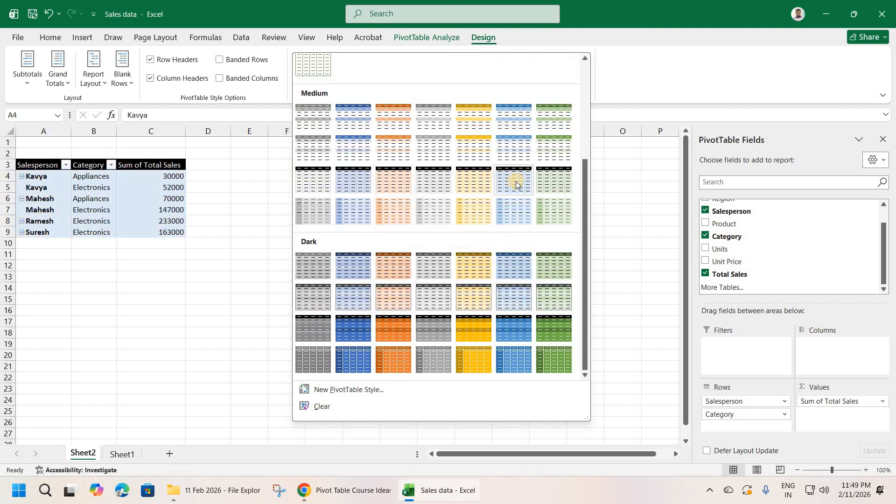
pyautogui.click(537, 183)
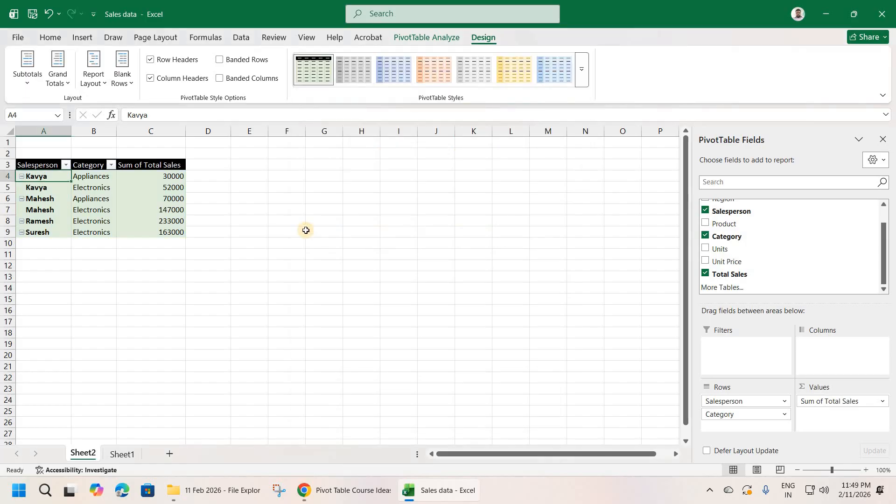
# Insert a Salesperson slicer for the PivotTable, shorten it to about 1.55" high, and place it beside the table near row 3
pyautogui.click(138, 218)
pyautogui.click(426, 38)
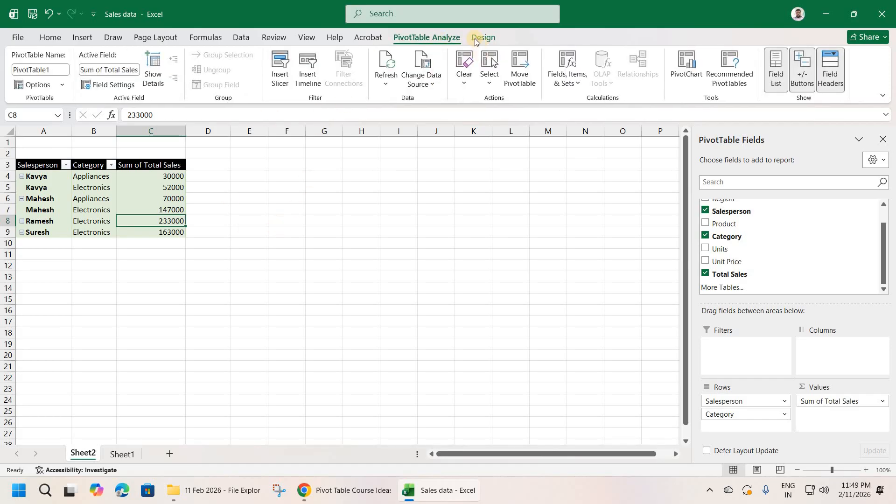
pyautogui.click(280, 67)
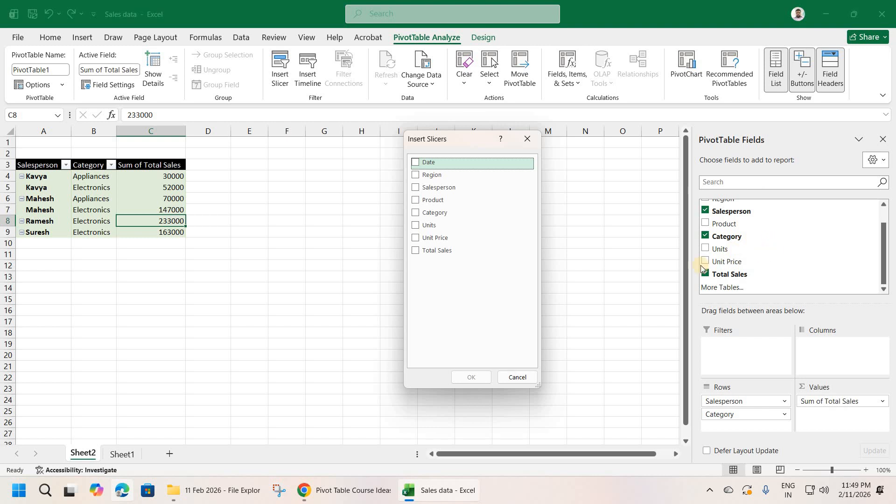
pyautogui.click(414, 188)
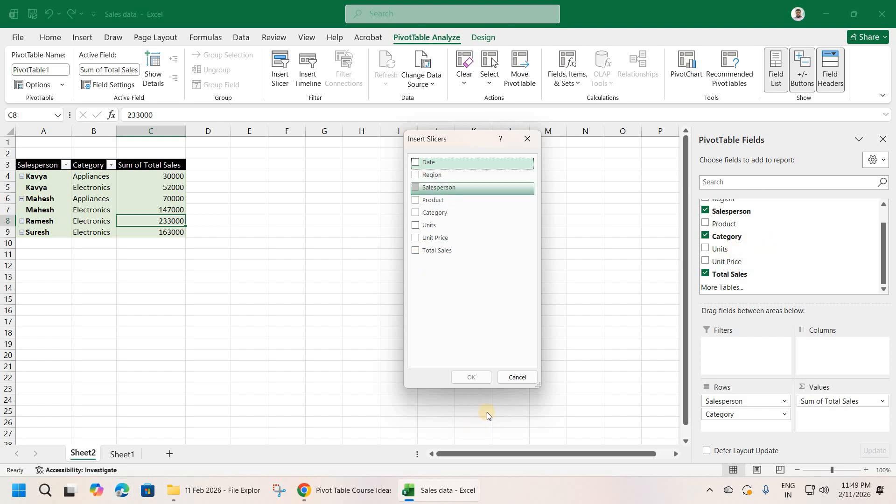
pyautogui.click(476, 377)
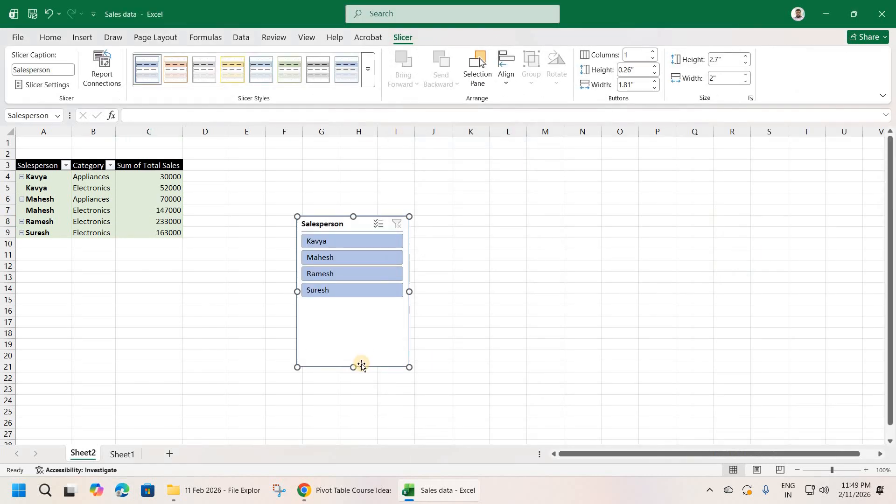
pyautogui.moveTo(354, 337); pyautogui.dragTo(360, 302)
pyautogui.moveTo(357, 219); pyautogui.dragTo(339, 169)
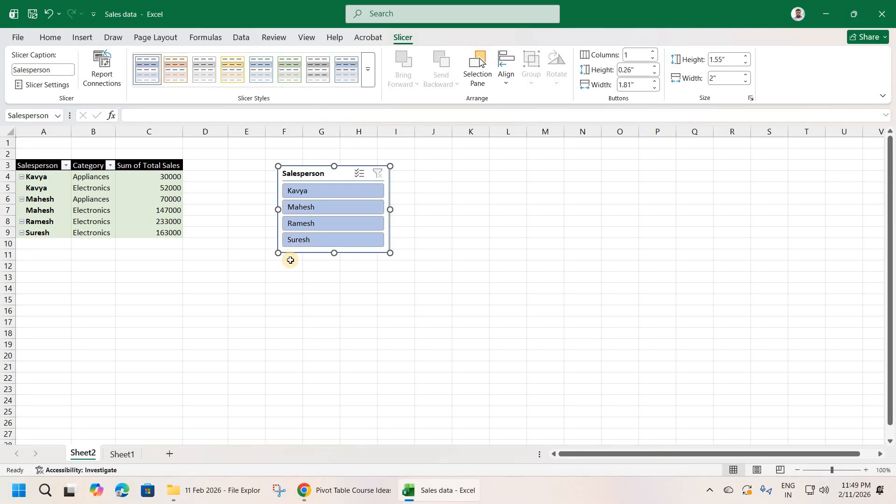
# Filter the PivotTable's Salesperson column to only the first salesperson, and clear that filter again
pyautogui.click(66, 165)
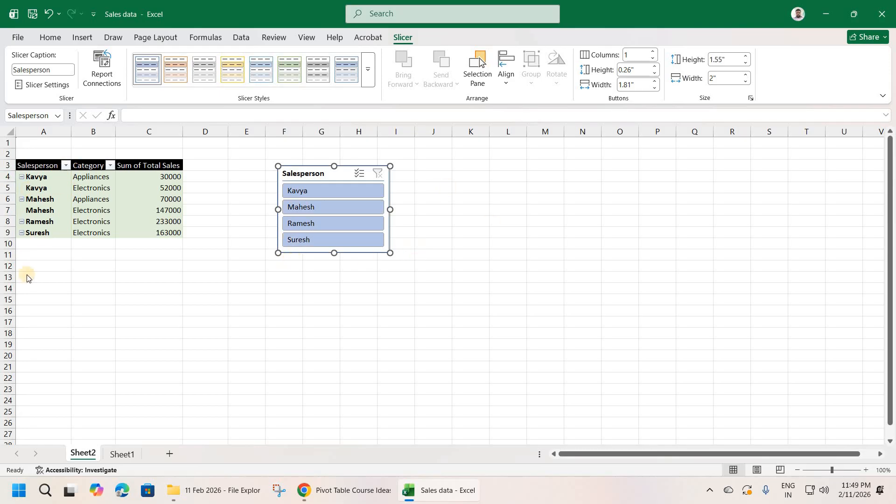
pyautogui.click(31, 297)
pyautogui.click(32, 308)
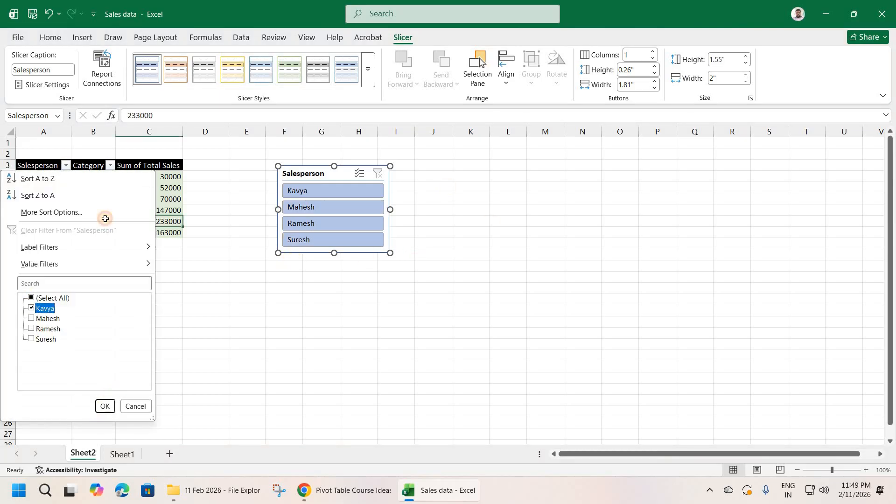
pyautogui.click(105, 405)
pyautogui.click(64, 166)
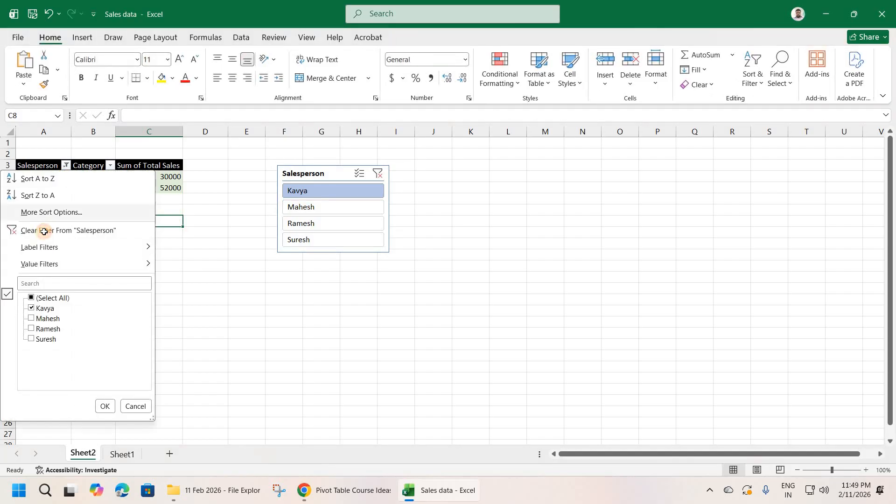
pyautogui.click(45, 228)
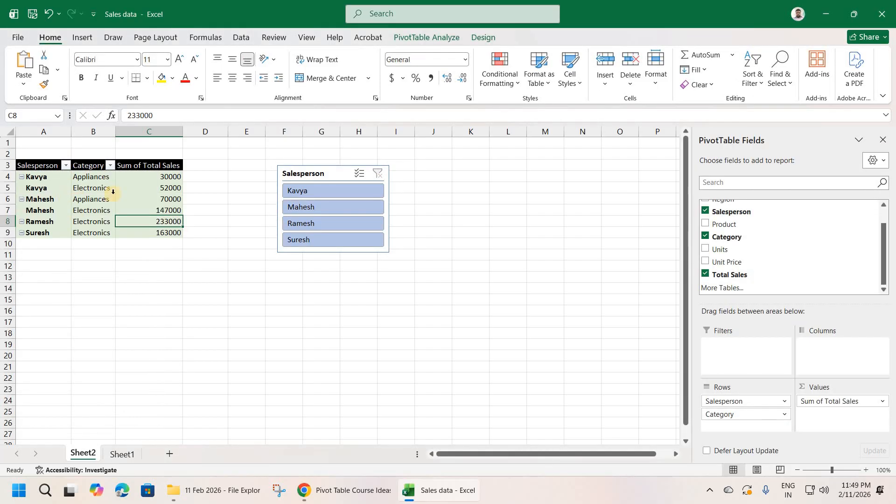
# Filter the PivotTable by each of the four salespeople in turn with the slicer, and clear the slicer filter
pyautogui.click(310, 191)
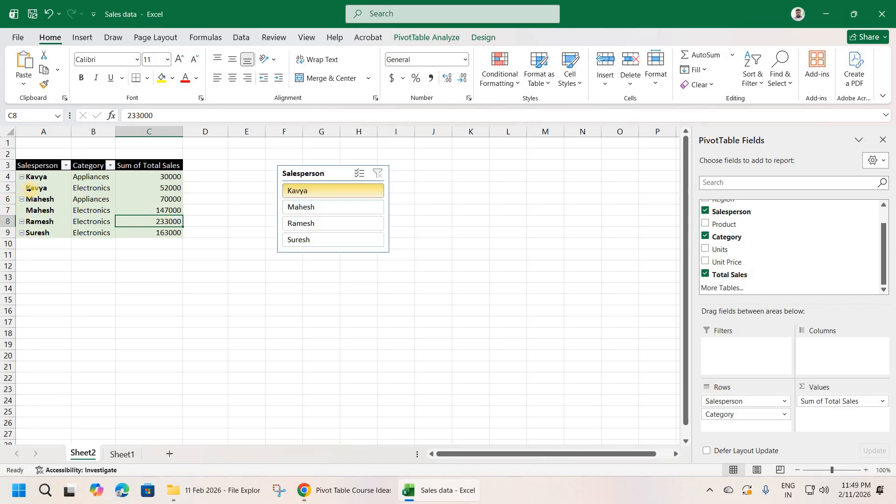
pyautogui.click(308, 206)
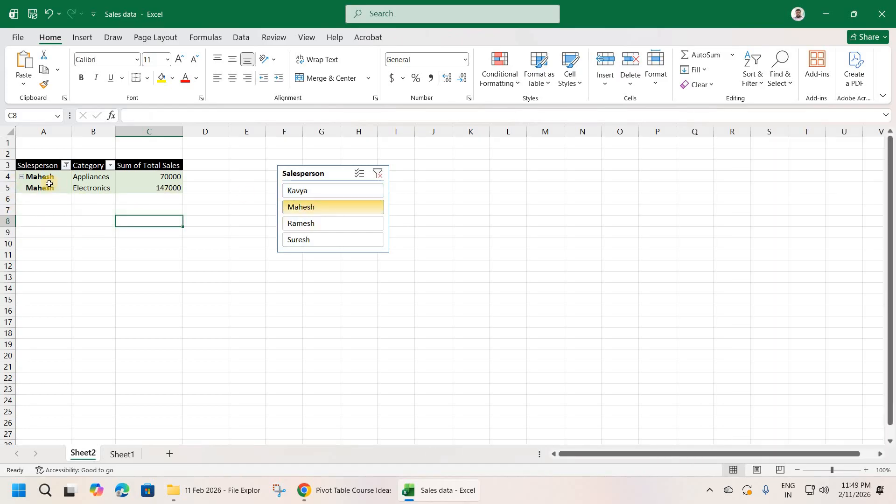
pyautogui.click(306, 225)
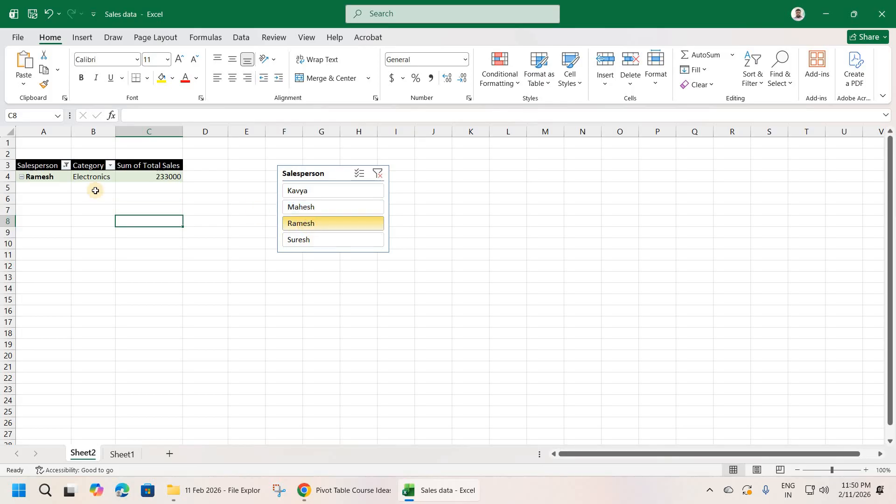
pyautogui.click(303, 239)
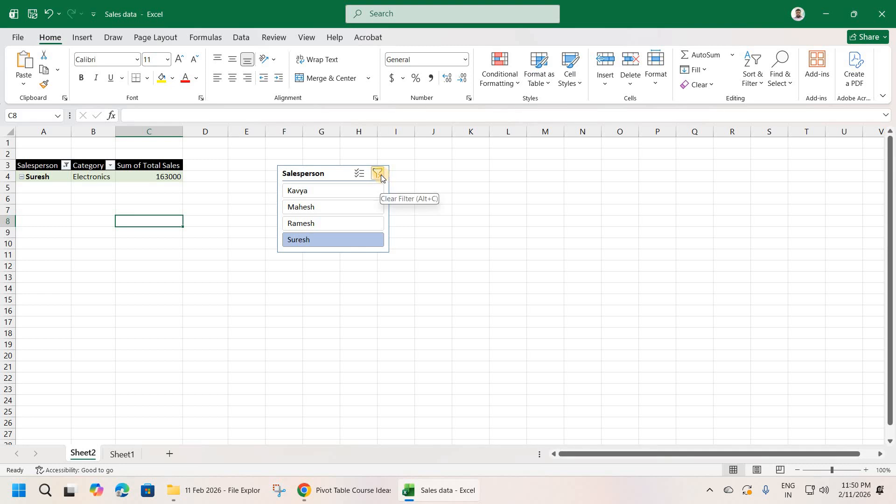
pyautogui.click(380, 174)
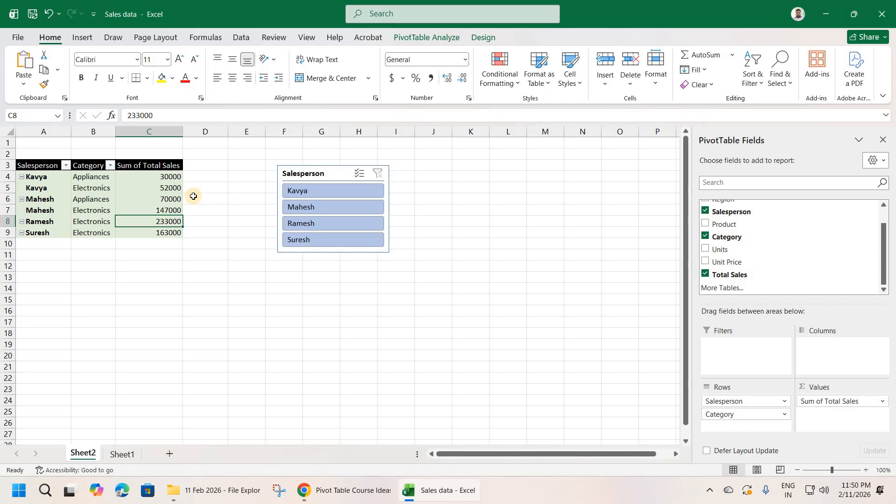
# Arrange the Salesperson slicer's buttons in 2 columns and resize the slicer to about 1.07" high and 2.07" wide
pyautogui.click(322, 175)
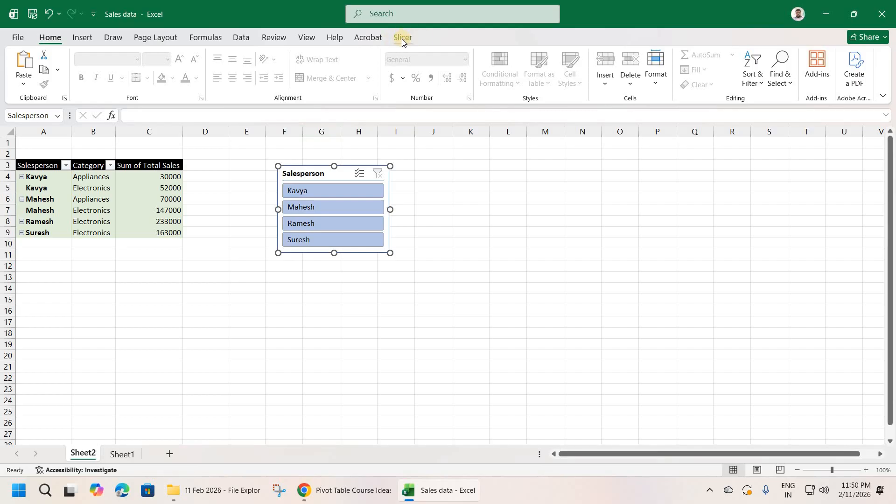
pyautogui.click(402, 38)
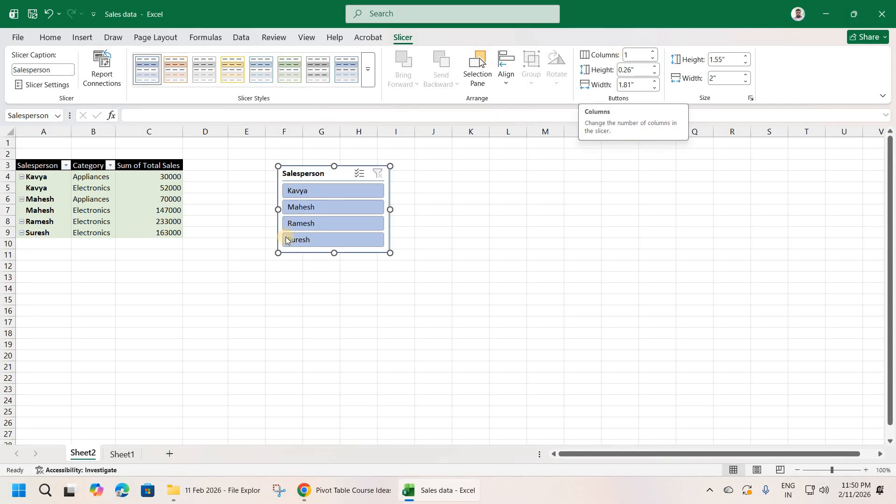
pyautogui.click(297, 192)
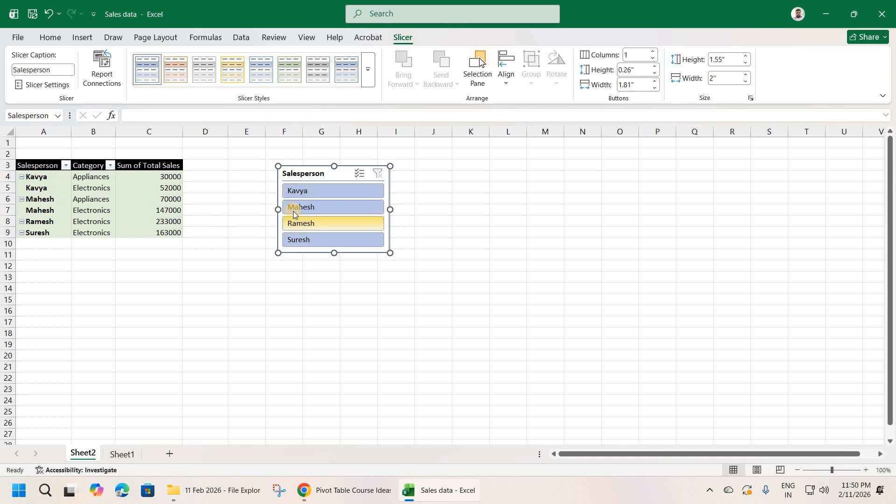
pyautogui.click(653, 55)
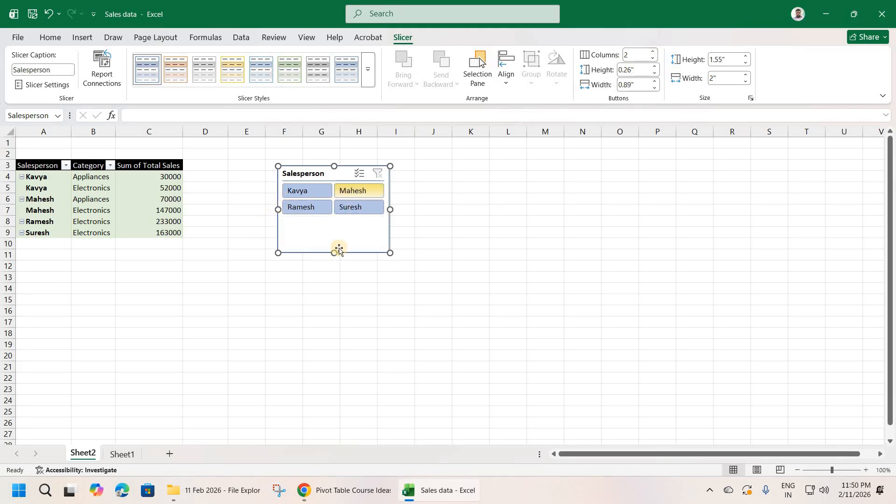
pyautogui.moveTo(390, 253); pyautogui.dragTo(393, 226)
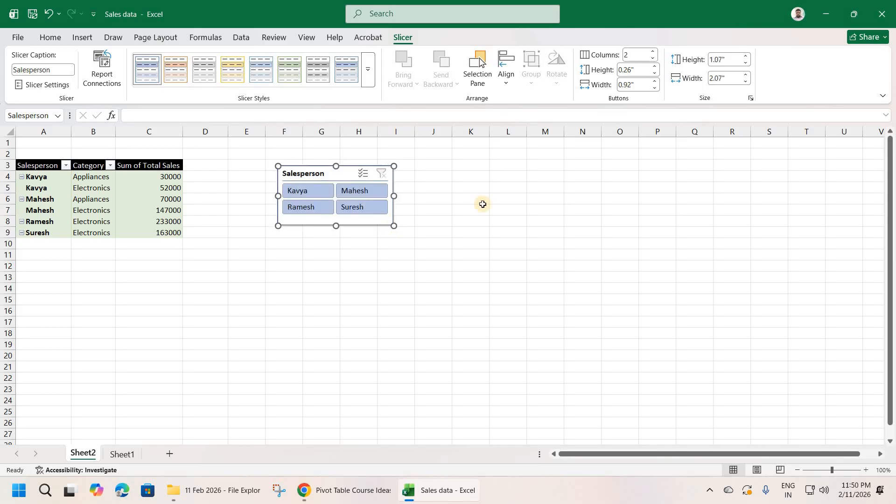
# Try 3 slicer columns, return to 2, resize the slicer to about 0.97" high by 2.48" wide, and shift it slightly toward the PivotTable
pyautogui.click(653, 52)
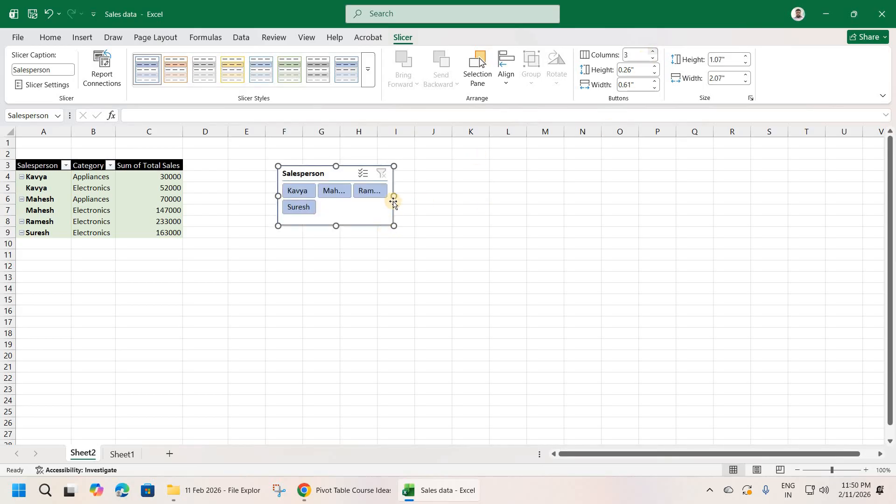
pyautogui.moveTo(395, 196); pyautogui.dragTo(417, 196)
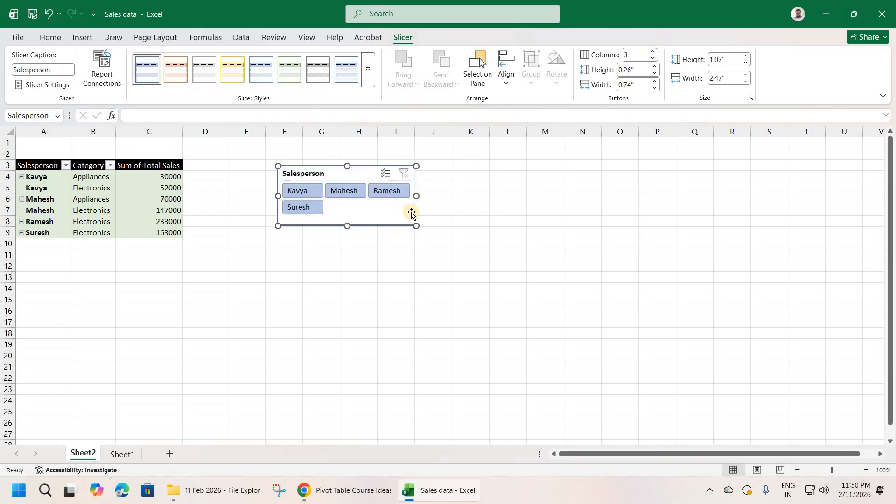
pyautogui.click(652, 58)
pyautogui.moveTo(417, 219); pyautogui.dragTo(417, 214)
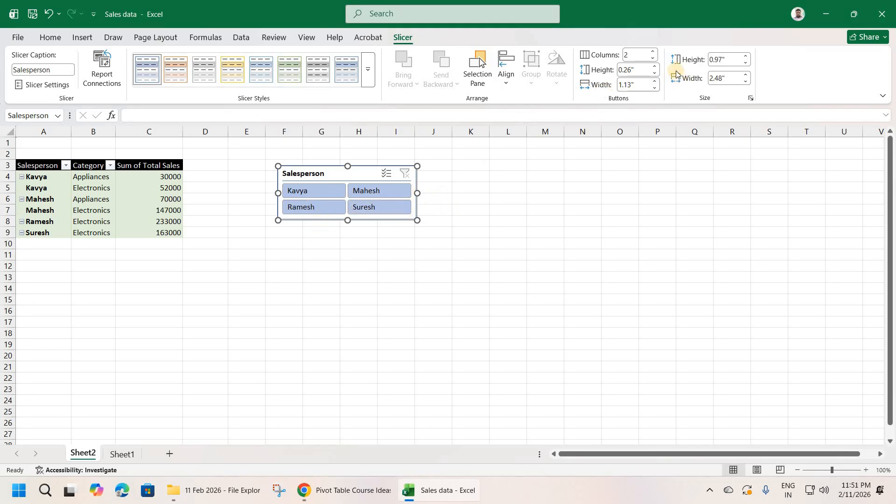
pyautogui.moveTo(343, 167); pyautogui.dragTo(330, 173)
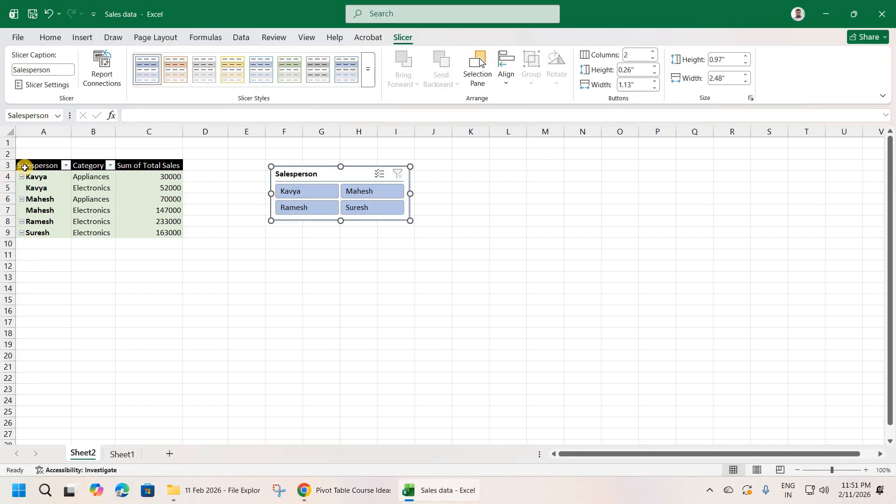
# Insert three blank rows above the PivotTable so its header row moves down to row 6
pyautogui.click(7, 154)
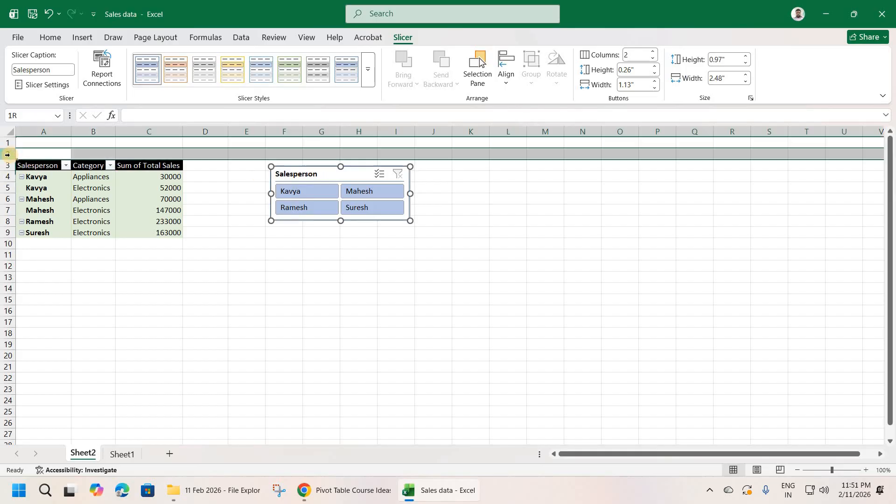
pyautogui.hotkey('ctrl', 'shift', '+')
pyautogui.hotkey('ctrl', 'shift', '+')
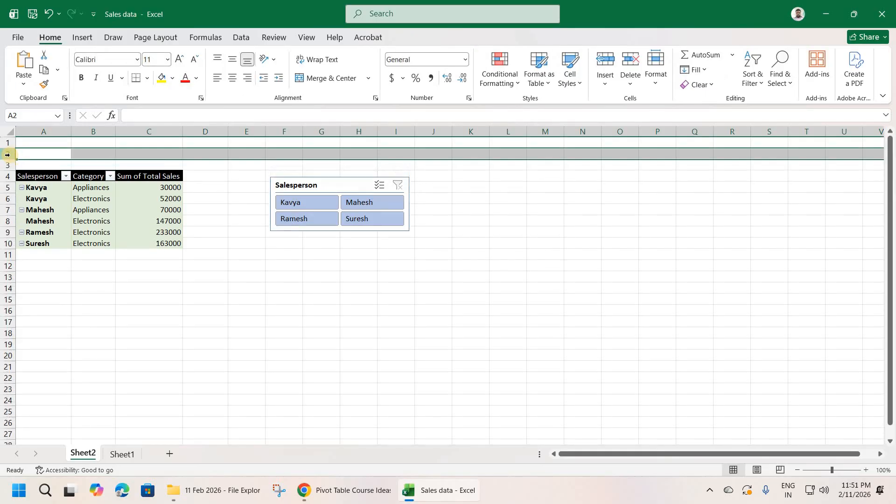
pyautogui.moveTo(22, 125); pyautogui.dragTo(8, 171)
pyautogui.click(6, 163)
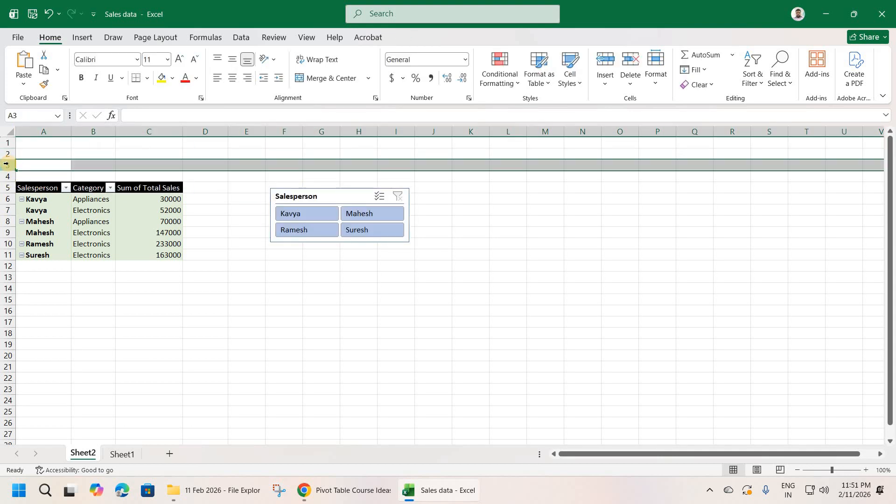
pyautogui.hotkey('ctrl', 'shift', '+')
# Move the Salesperson slicer into the blank rows above the PivotTable and size it to fit there with all four buttons fully shown
pyautogui.moveTo(51, 136); pyautogui.dragTo(75, 146)
pyautogui.click(250, 201)
pyautogui.moveTo(157, 195)
pyautogui.mouseDown()
pyautogui.moveTo(150, 186)
pyautogui.moveTo(177, 192)
pyautogui.moveTo(149, 191)
pyautogui.mouseUp()
pyautogui.press('Escape')
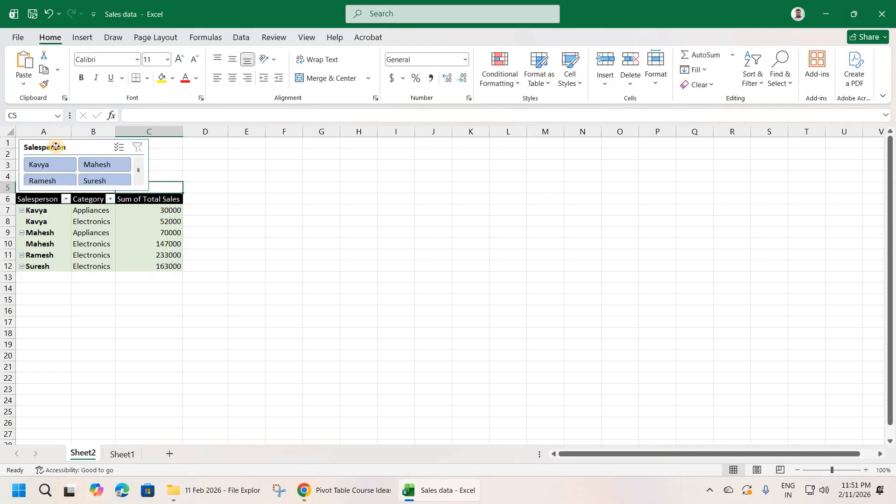
pyautogui.moveTo(55, 145); pyautogui.dragTo(54, 144)
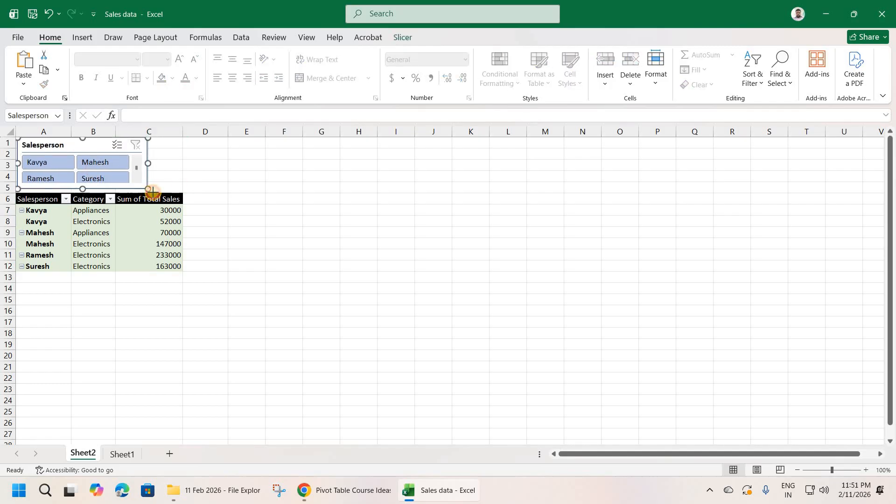
pyautogui.moveTo(154, 191); pyautogui.dragTo(154, 192)
pyautogui.click(203, 187)
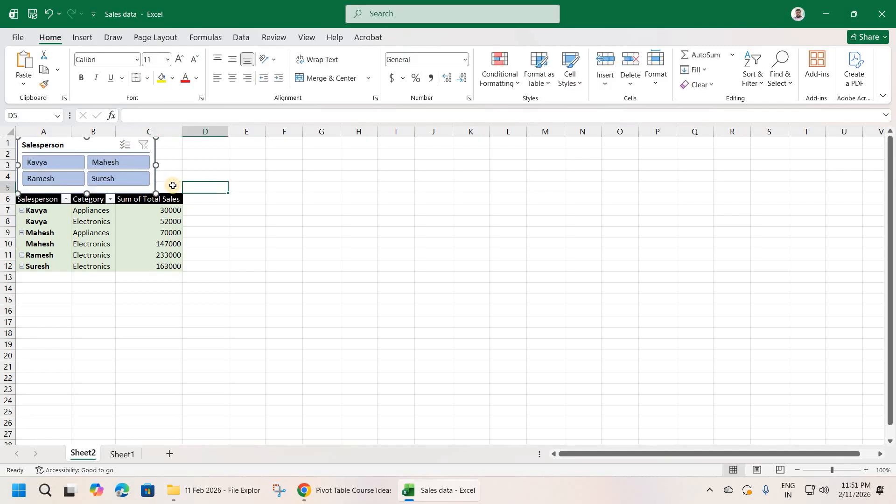
pyautogui.moveTo(27, 145); pyautogui.dragTo(25, 145)
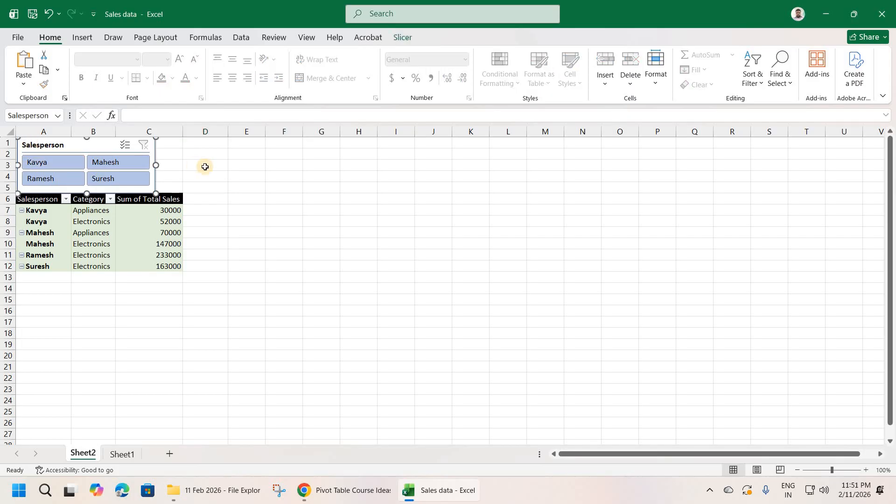
pyautogui.click(205, 167)
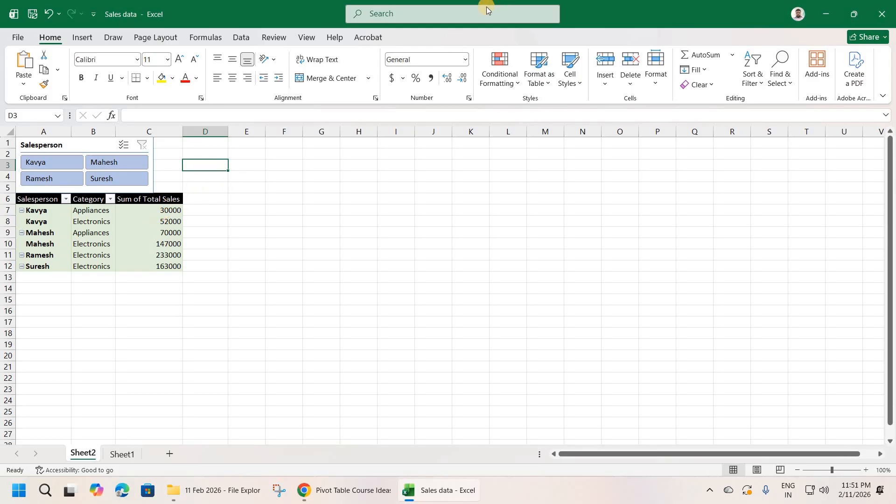
# Insert a Category slicer and place it beside the Salesperson slicer above the PivotTable, sized to show both buttons fully
pyautogui.click(447, 34)
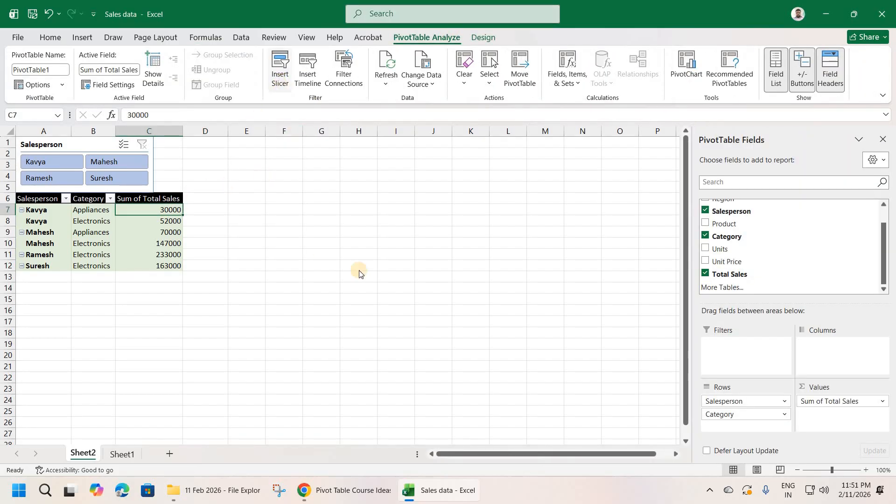
pyautogui.click(414, 213)
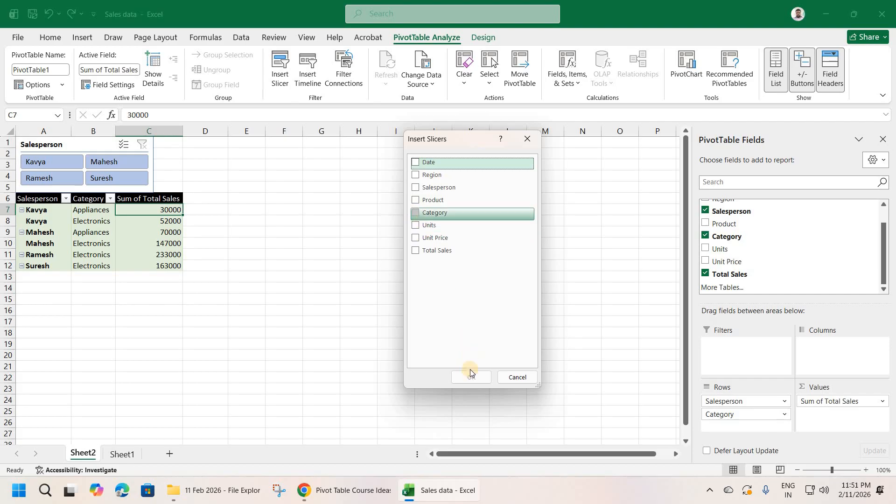
pyautogui.click(470, 371)
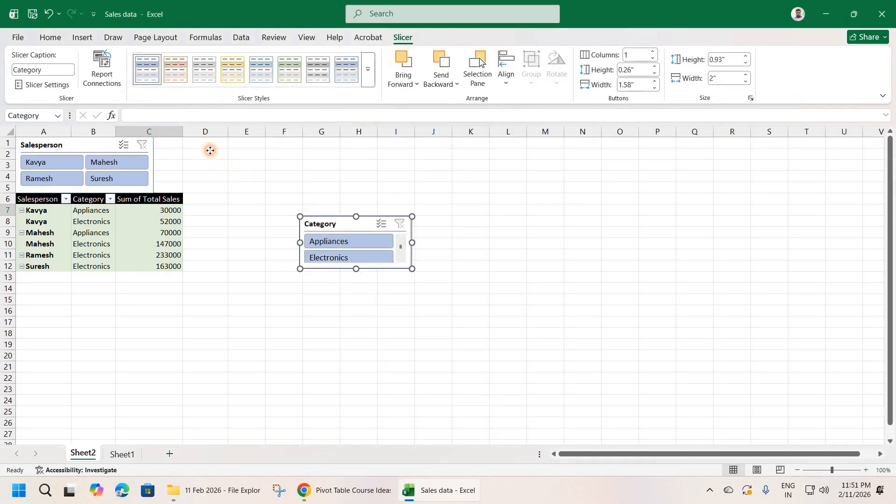
pyautogui.moveTo(210, 150); pyautogui.dragTo(193, 144)
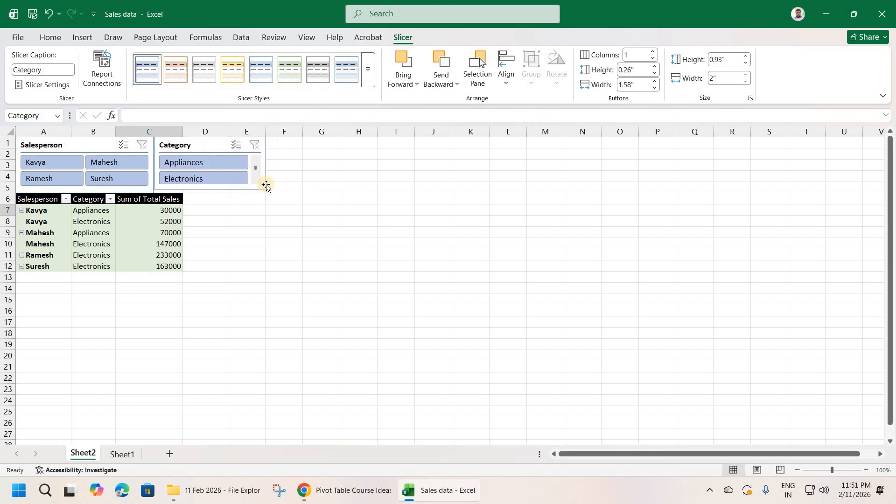
pyautogui.moveTo(270, 190); pyautogui.dragTo(272, 192)
pyautogui.press('Escape')
# Filter the PivotTable by Appliances and by Electronics with the Category slicer, and clear the filter
pyautogui.click(214, 161)
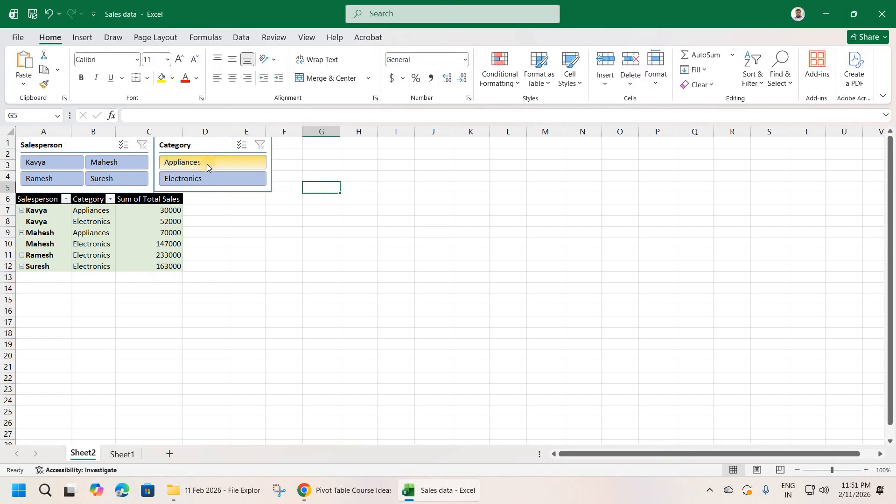
pyautogui.click(213, 183)
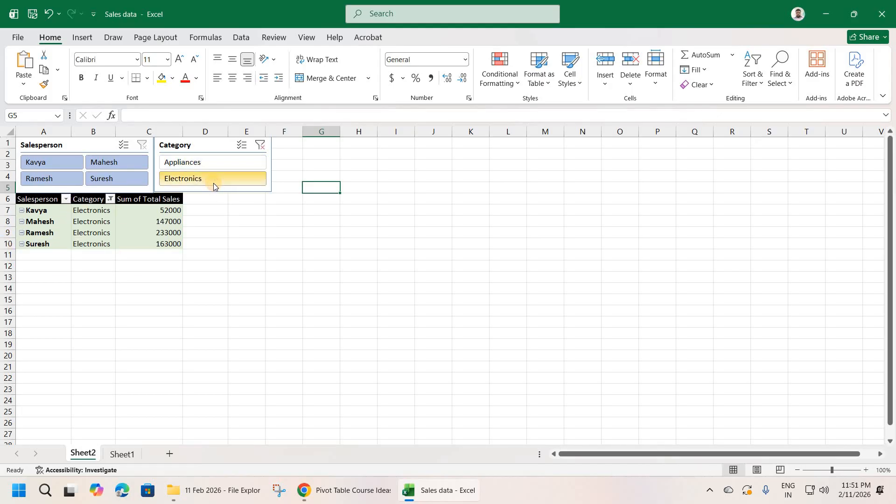
pyautogui.click(259, 144)
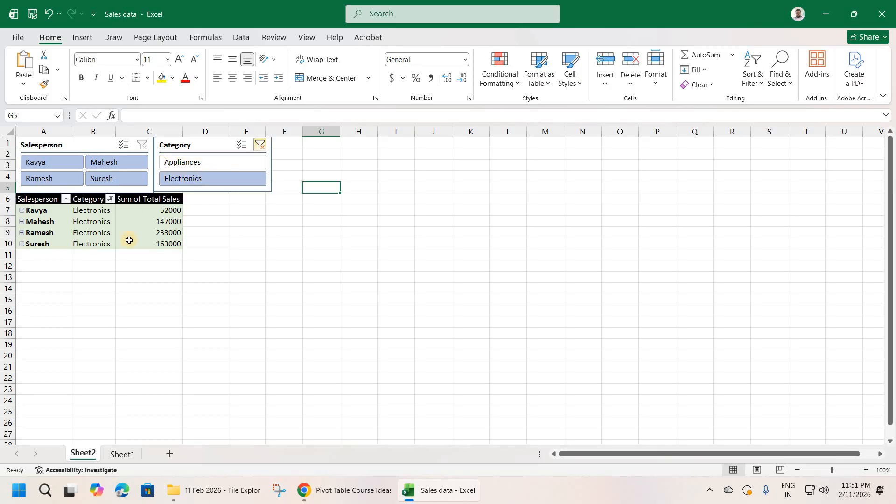
# Show all subtotals at the bottom of each salesperson group in the PivotTable
pyautogui.click(156, 241)
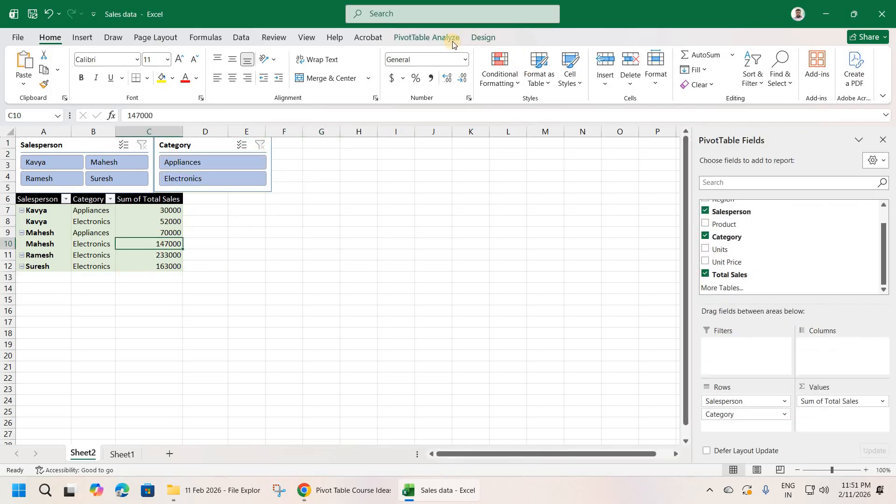
pyautogui.click(426, 38)
pyautogui.click(483, 37)
pyautogui.click(27, 70)
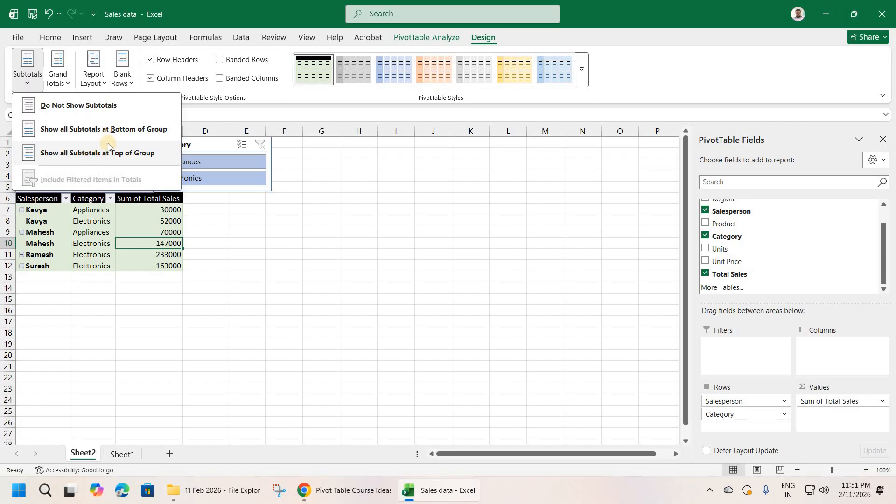
pyautogui.click(107, 144)
pyautogui.click(23, 74)
pyautogui.click(78, 105)
pyautogui.click(27, 74)
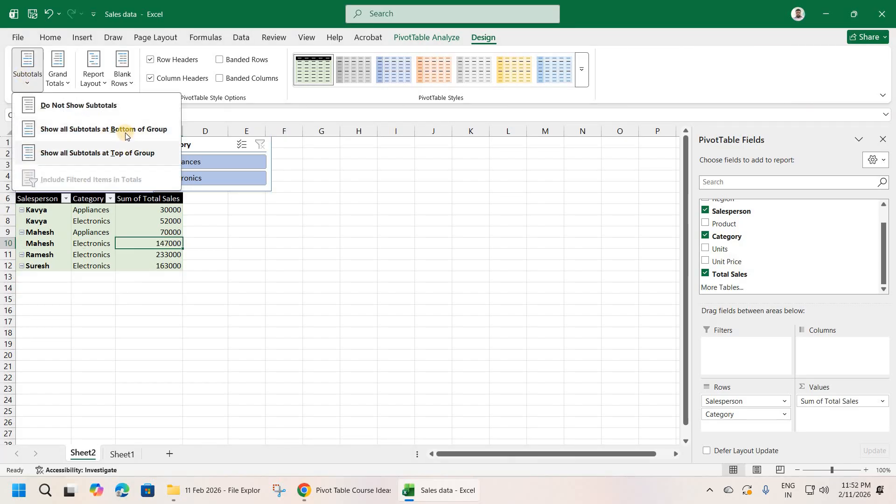
pyautogui.click(125, 133)
pyautogui.click(44, 231)
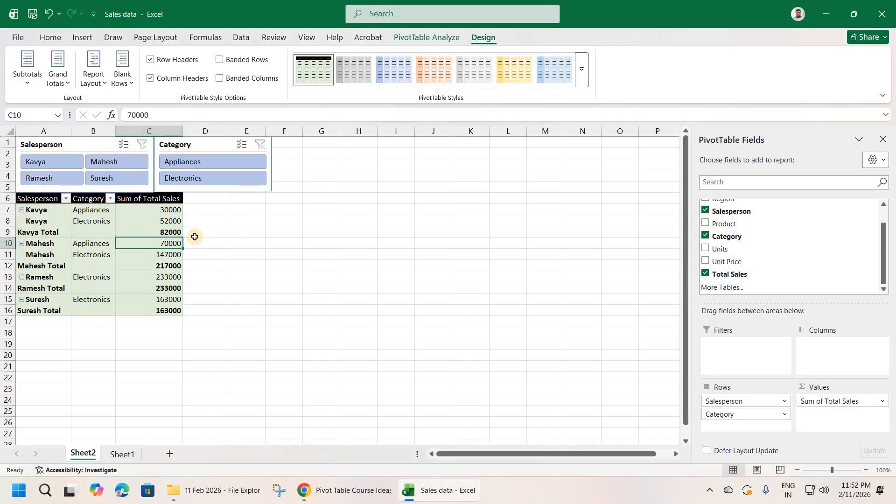
pyautogui.click(167, 233)
# Turn on the PivotTable's grand totals for columns only
pyautogui.click(139, 277)
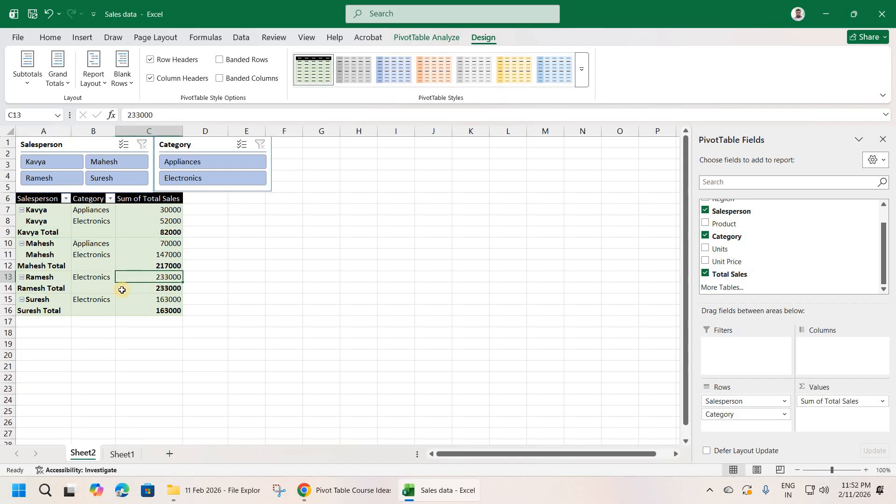
pyautogui.click(57, 70)
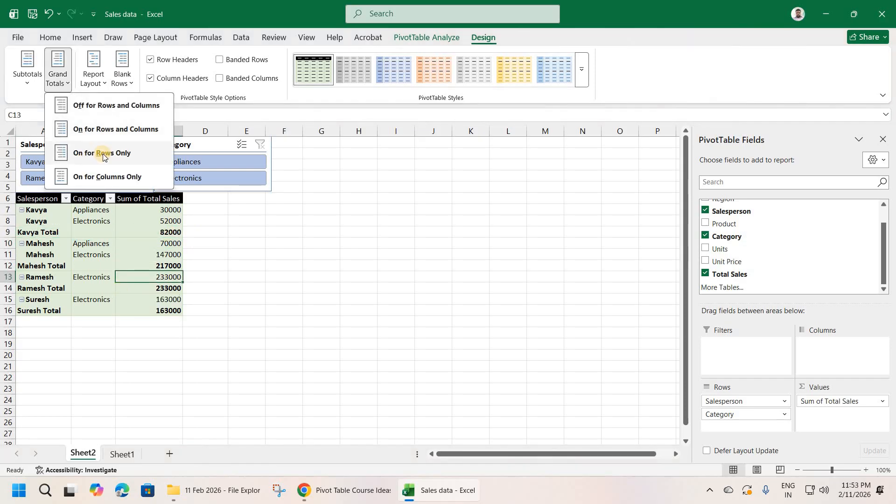
pyautogui.click(108, 176)
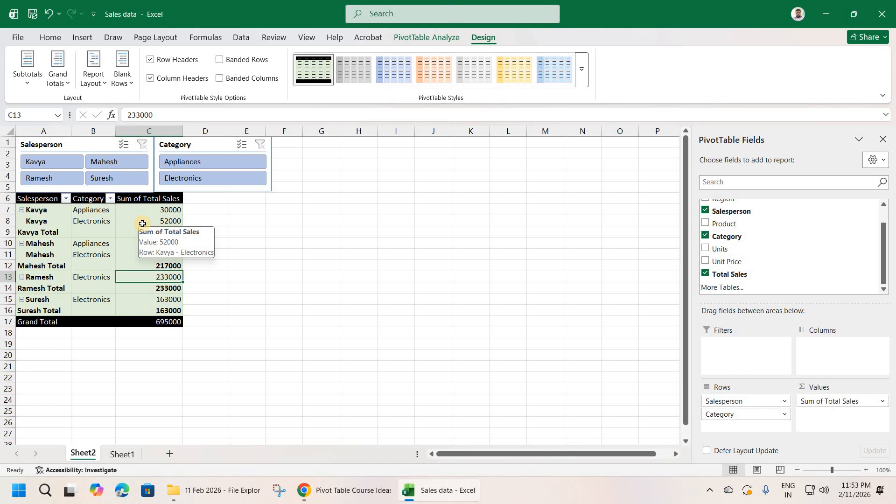
# Enlarge the PivotTable field list so all source fields fit, while keeping the layout areas below readable
pyautogui.click(430, 41)
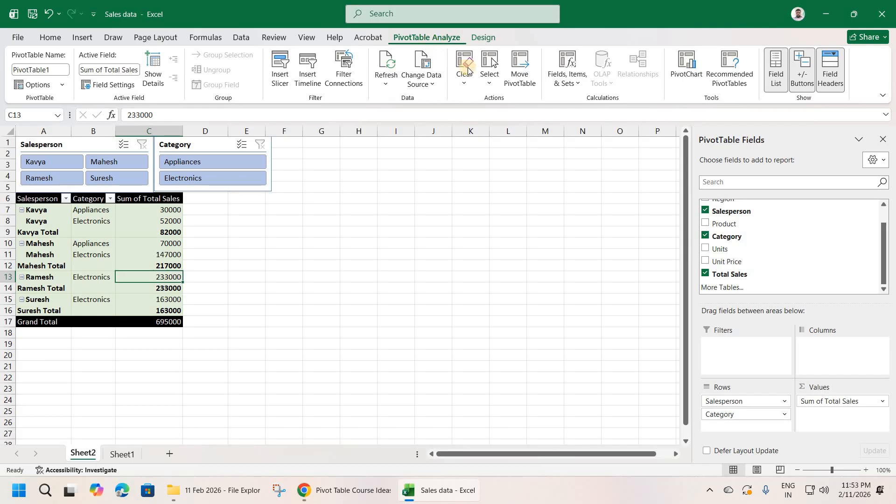
pyautogui.scroll(1, 718, 215)
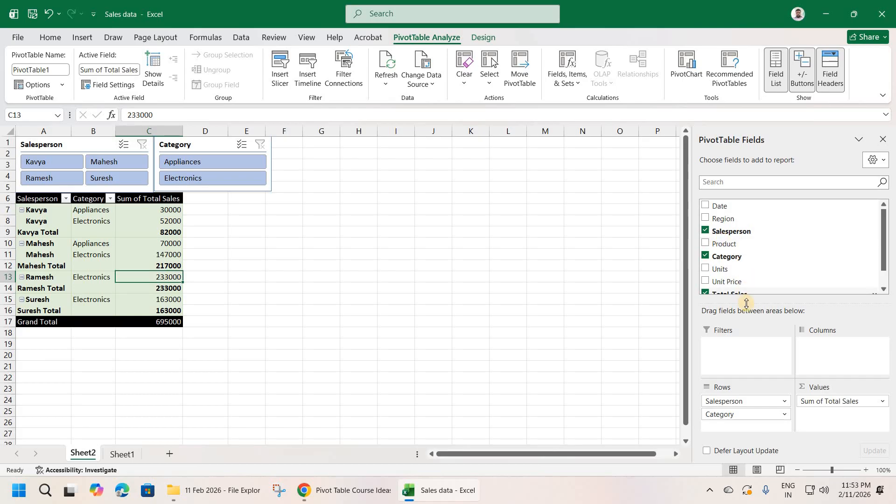
pyautogui.moveTo(748, 303); pyautogui.dragTo(748, 350)
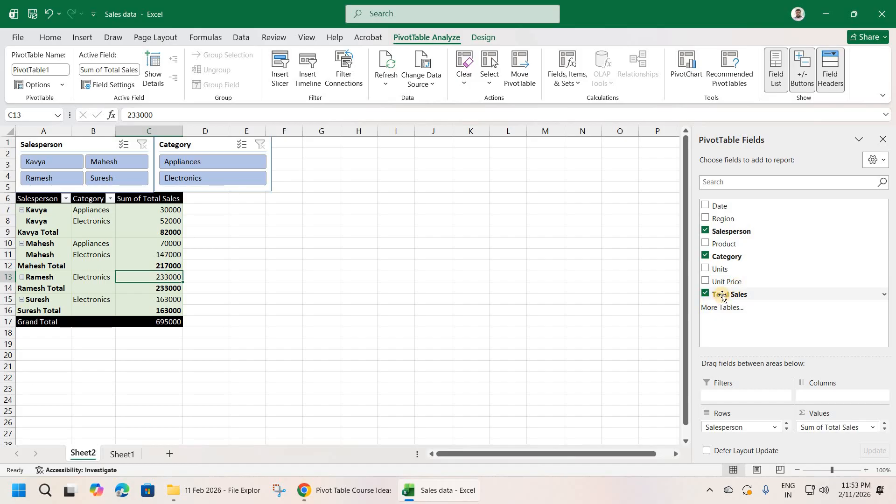
pyautogui.click(126, 243)
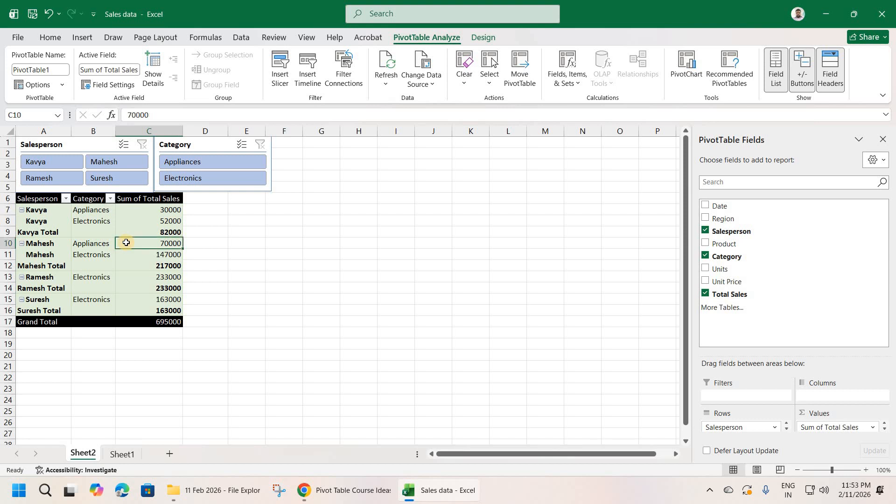
pyautogui.moveTo(744, 355); pyautogui.dragTo(742, 321)
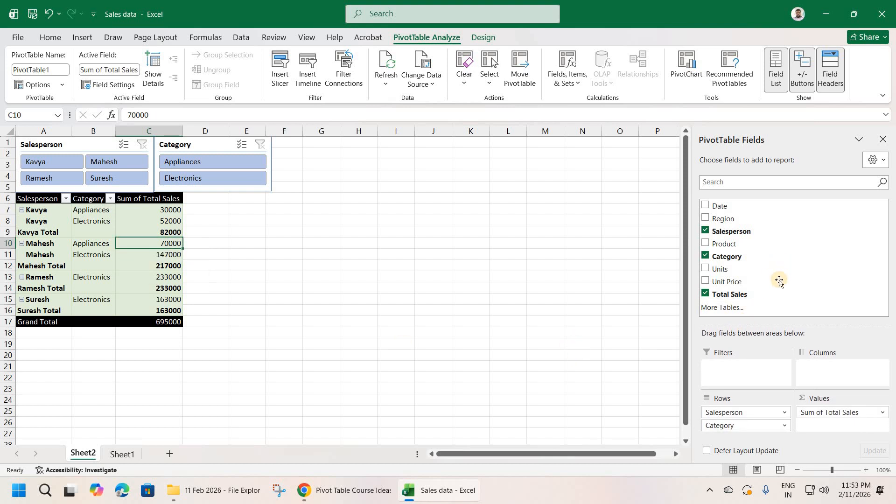
# Set the PivotTable values to Sum of Units, Sum of Unit Price and Sum of Total Sales, in that order
pyautogui.click(730, 293)
pyautogui.moveTo(728, 282); pyautogui.dragTo(818, 424)
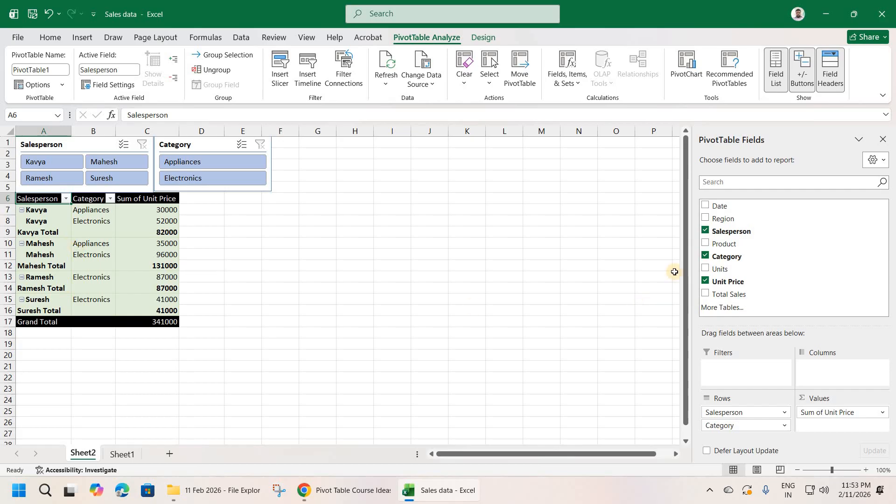
pyautogui.moveTo(711, 270); pyautogui.dragTo(821, 423)
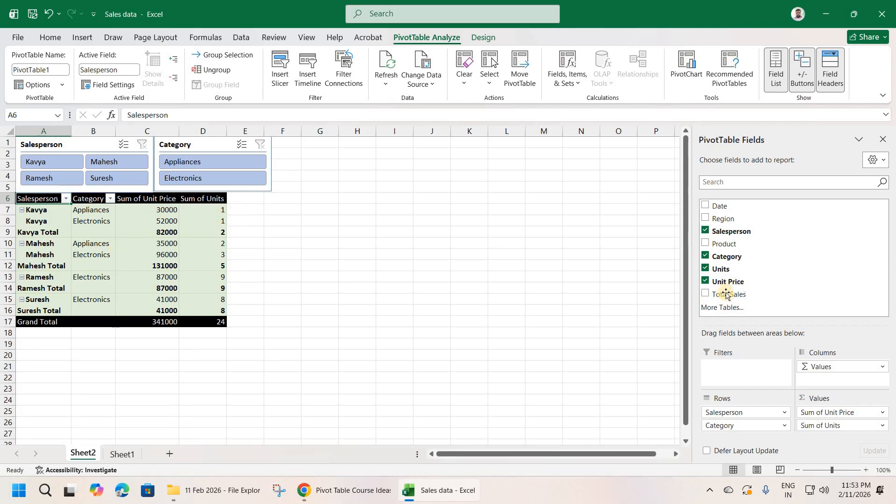
pyautogui.moveTo(724, 293); pyautogui.dragTo(216, 280)
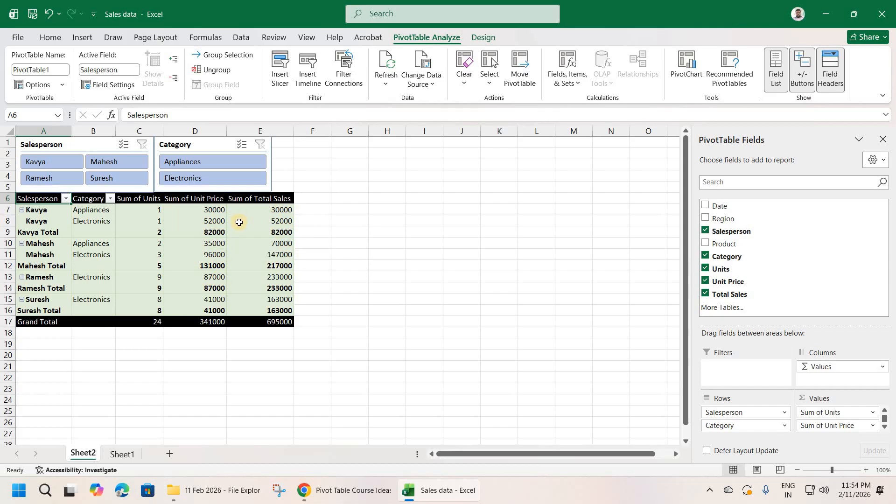
pyautogui.moveTo(239, 222)
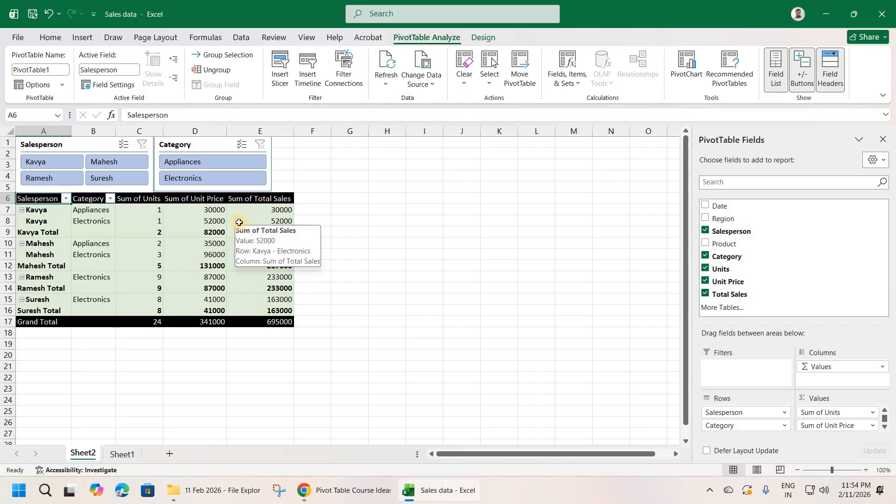
# Enter the formula =D7-E7 in cell G7, replacing the automatic GETPIVOTDATA reference with plain cell references
pyautogui.click(358, 210)
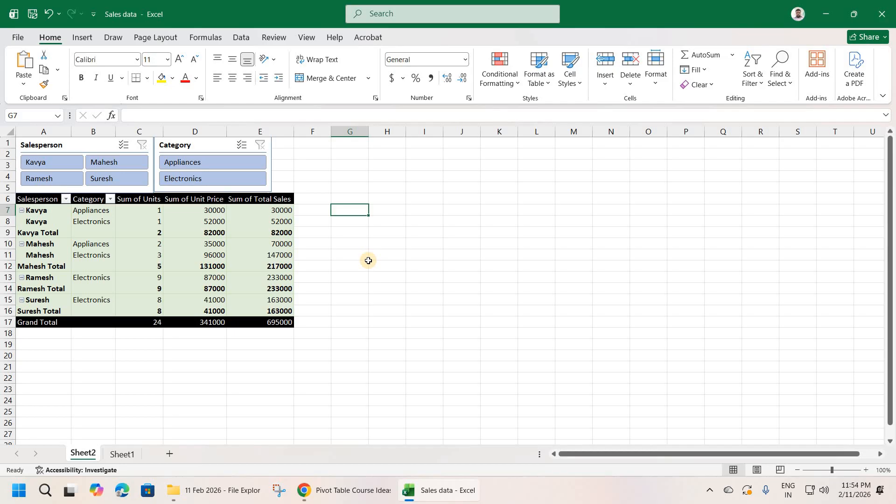
pyautogui.write('=')
pyautogui.press('Left')
pyautogui.press('Left')
pyautogui.press('Left')
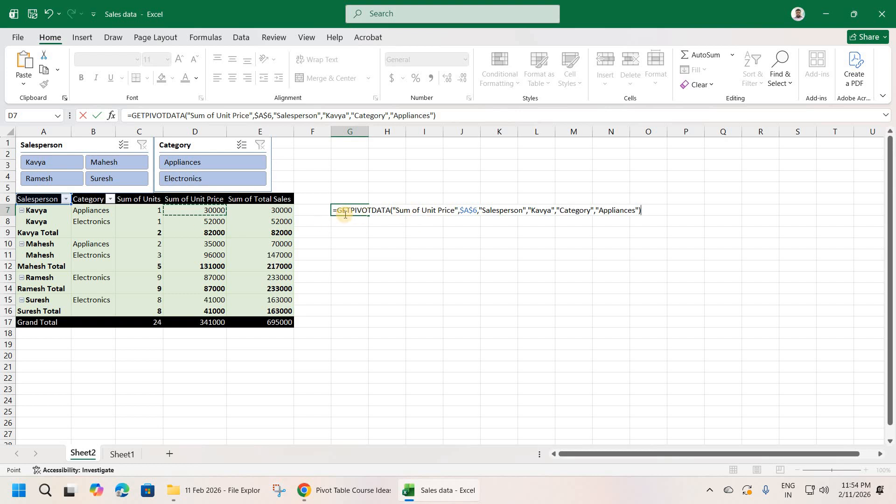
pyautogui.moveTo(336, 210); pyautogui.dragTo(685, 204)
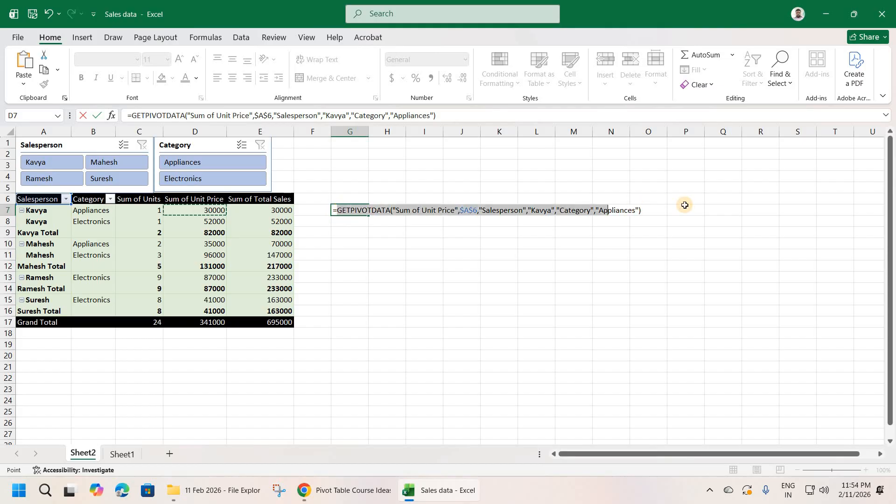
pyautogui.press('BackSpace')
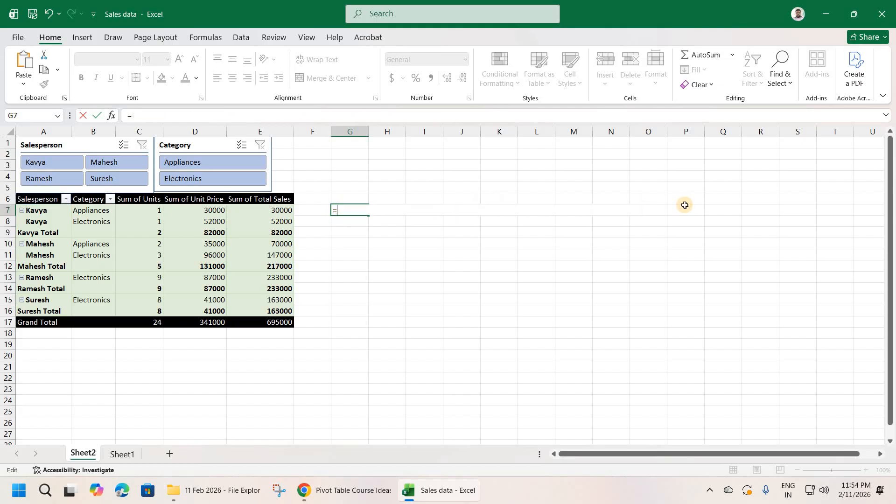
pyautogui.write('D7')
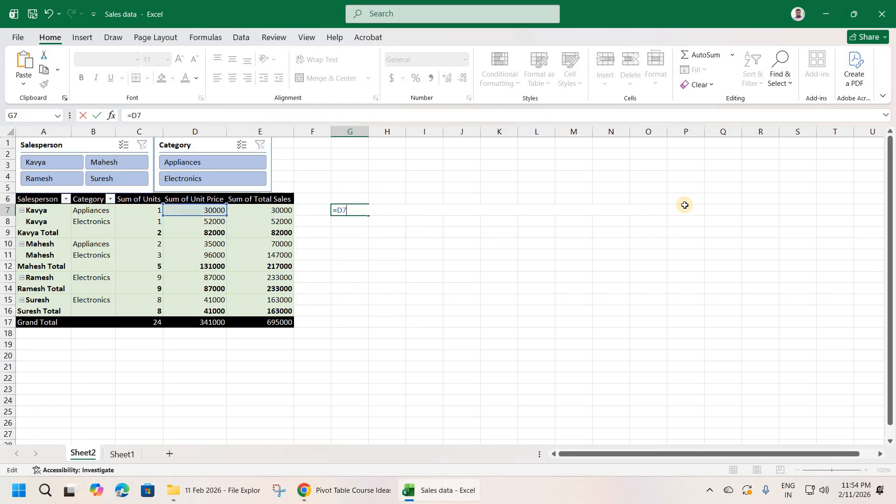
pyautogui.write('-E')
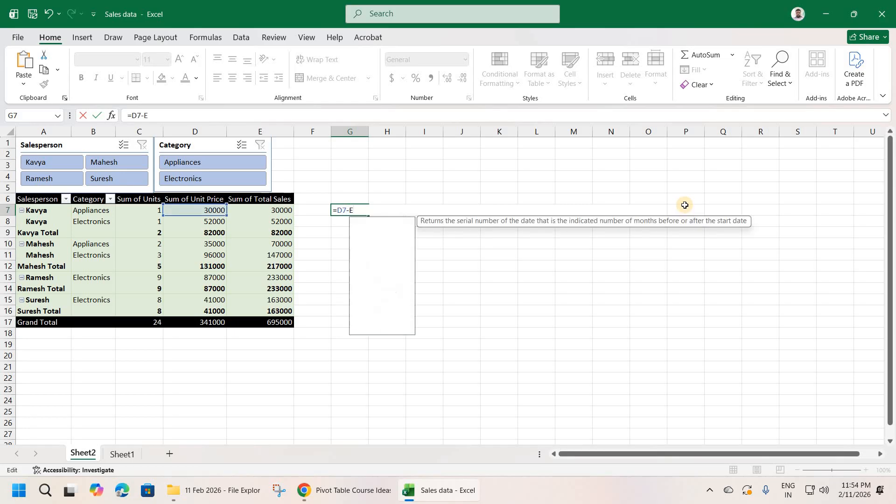
pyautogui.write('7')
pyautogui.press('Return')
# Fill the formula in G7 down through G11
pyautogui.press('Up')
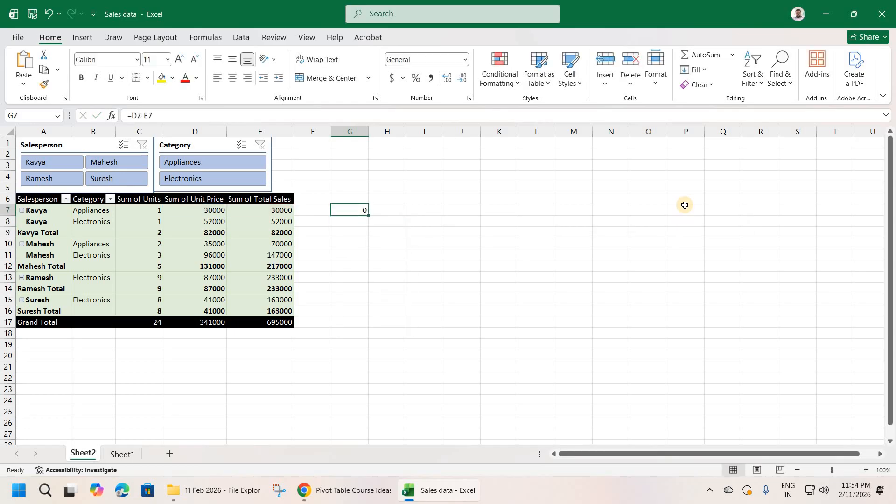
pyautogui.hotkey('shift', 'Down')
pyautogui.hotkey('shift', 'Down')
pyautogui.hotkey('ctrl', 'd')
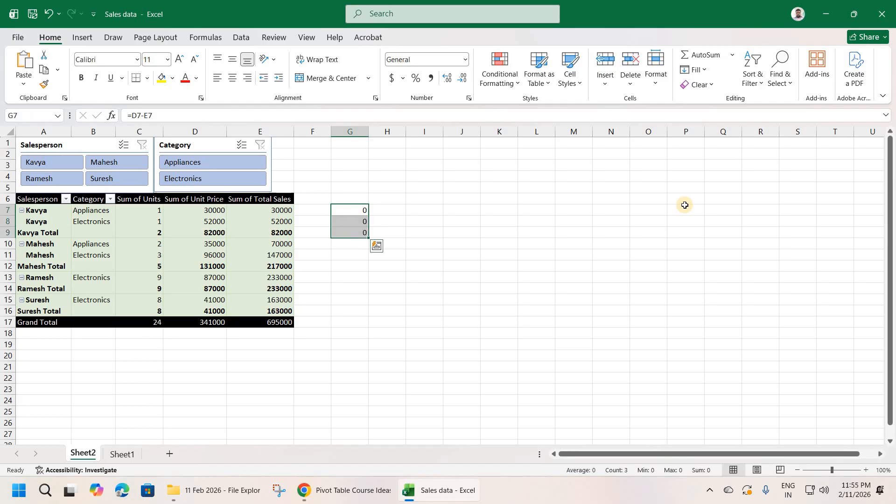
pyautogui.hotkey('shift', 'Down')
pyautogui.hotkey('shift', 'Down')
pyautogui.hotkey('ctrl', 'd')
pyautogui.hotkey('shift', 'Down')
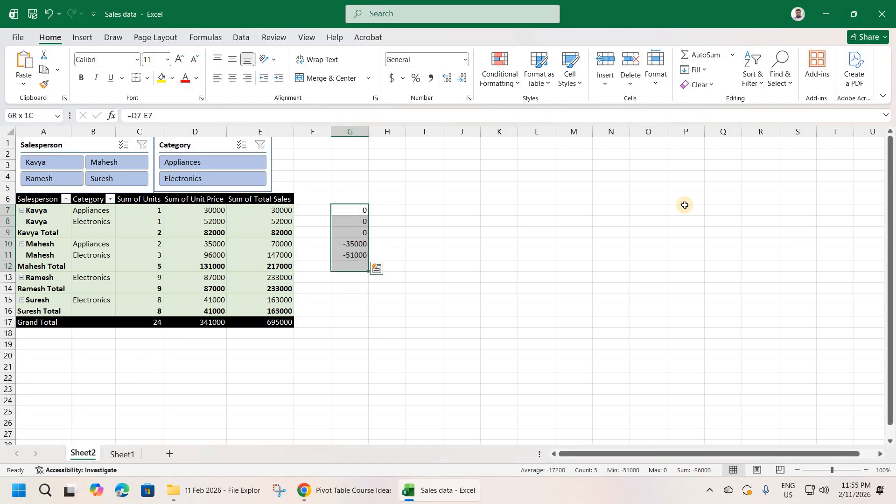
# Reverse the subtraction in cell G7 so its formula reads =E7-D7
pyautogui.click(363, 207)
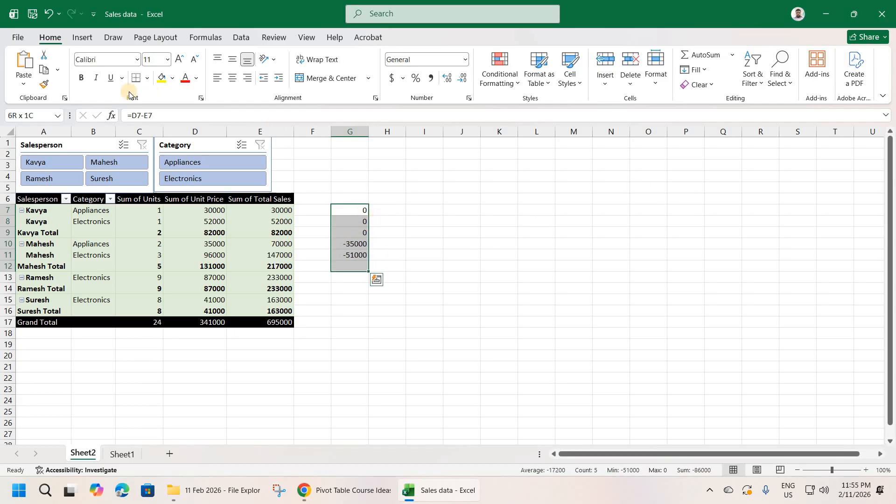
pyautogui.click(160, 120)
pyautogui.press('Left')
pyautogui.press('Left')
pyautogui.press('Left')
pyautogui.hotkey('shift', 'Left')
pyautogui.hotkey('shift', 'Left')
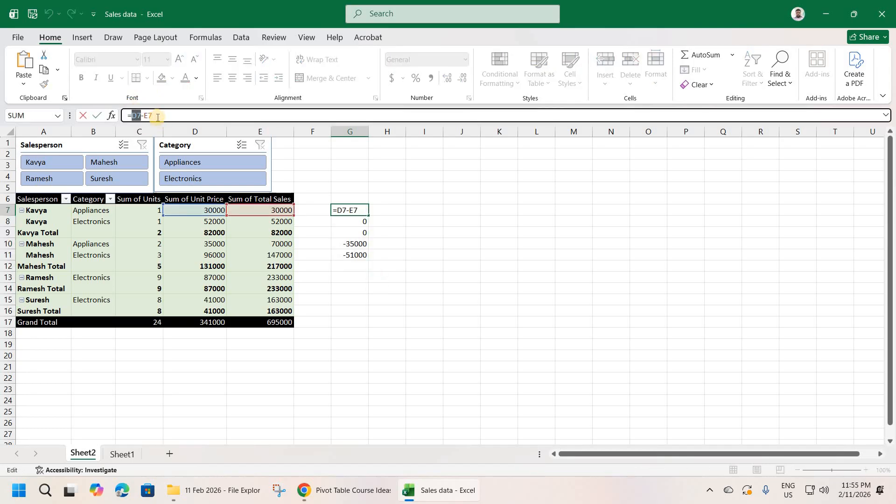
pyautogui.press('BackSpace')
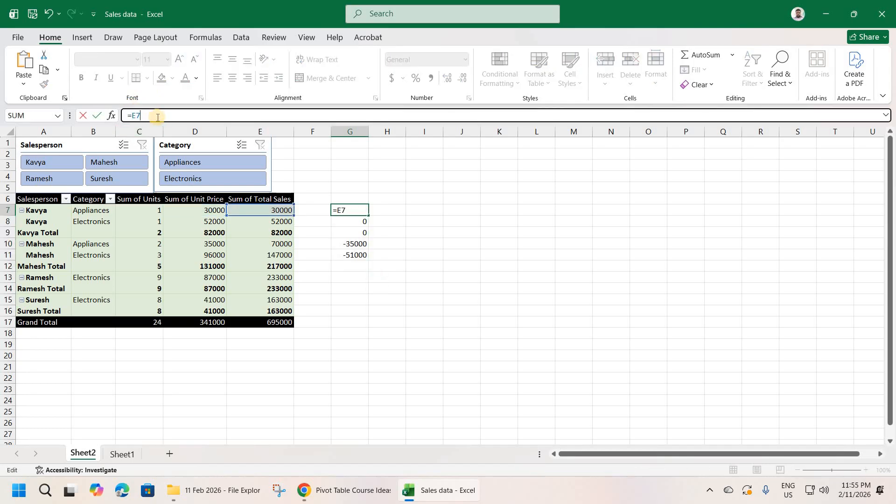
pyautogui.write('-D7')
pyautogui.press('Return')
# Fill the revised G7 formula down through G11 and check the copied formulas
pyautogui.press('Up')
pyautogui.hotkey('shift', 'Down')
pyautogui.hotkey('shift', 'Down')
pyautogui.hotkey('shift', 'Down')
pyautogui.hotkey('shift', 'Down')
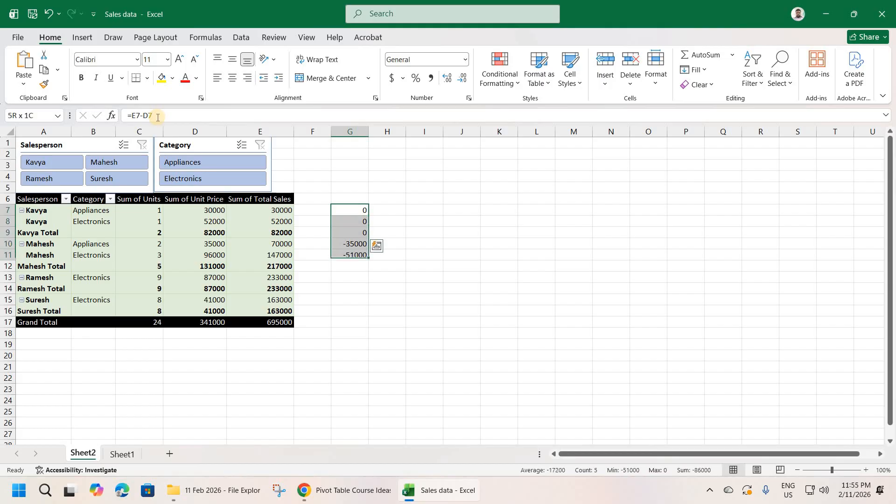
pyautogui.hotkey('ctrl', 'd')
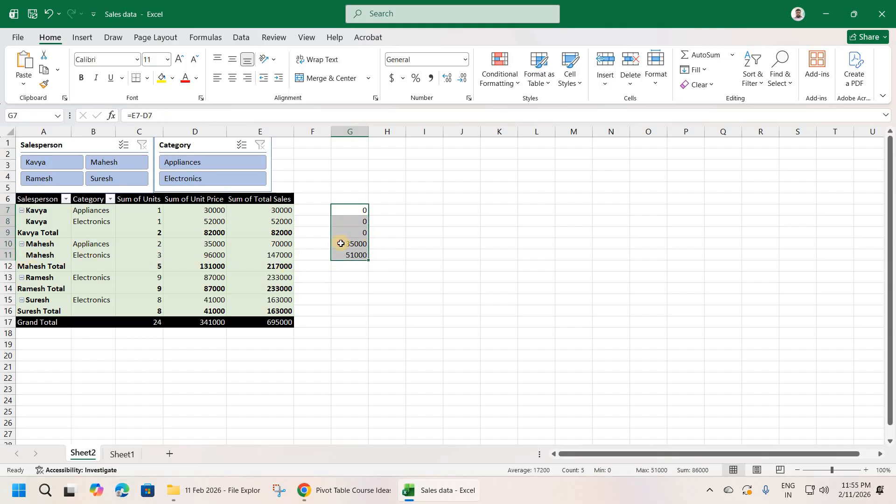
pyautogui.click(341, 243)
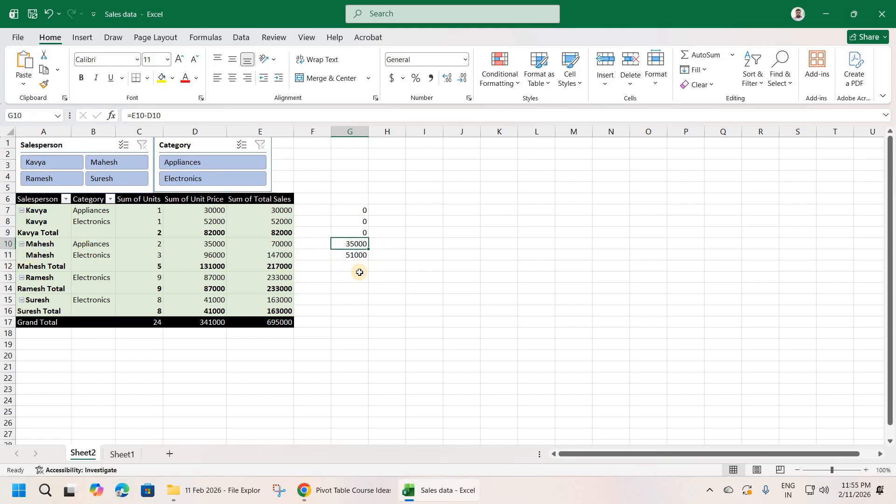
pyautogui.press('Down')
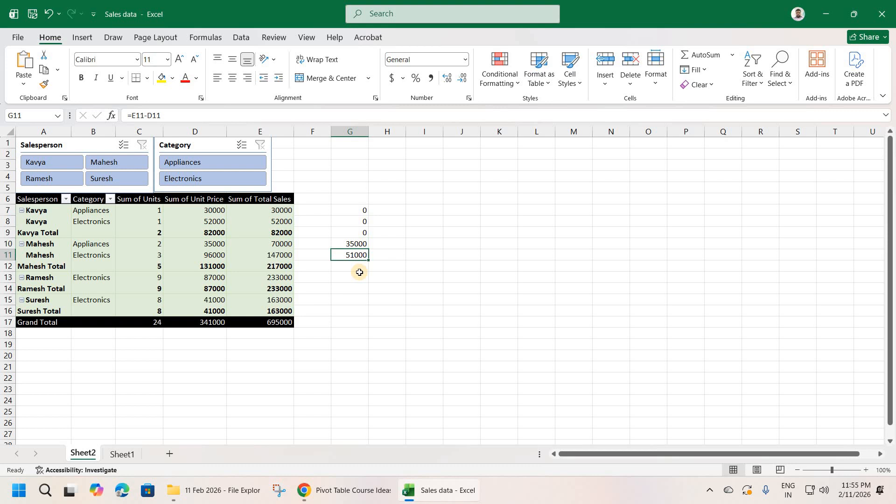
pyautogui.hotkey('shift', 'Up')
pyautogui.hotkey('shift', 'Up')
pyautogui.hotkey('shift', 'Up')
pyautogui.hotkey('shift', 'Up')
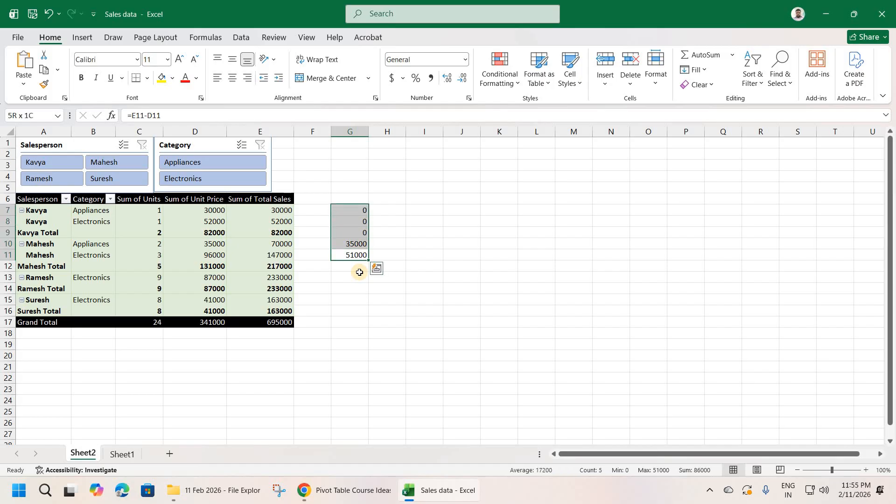
# Filter the PivotTable to the first salesperson with the Salesperson slicer, then clear that filter
pyautogui.click(217, 277)
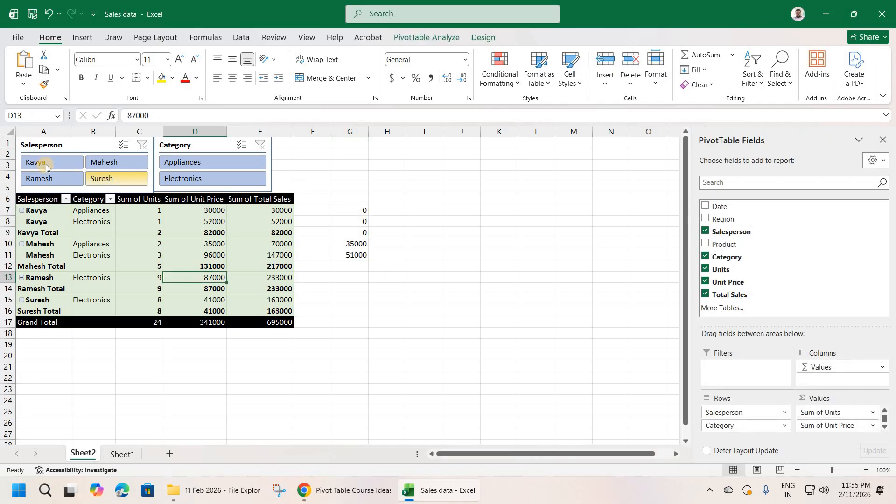
pyautogui.click(46, 164)
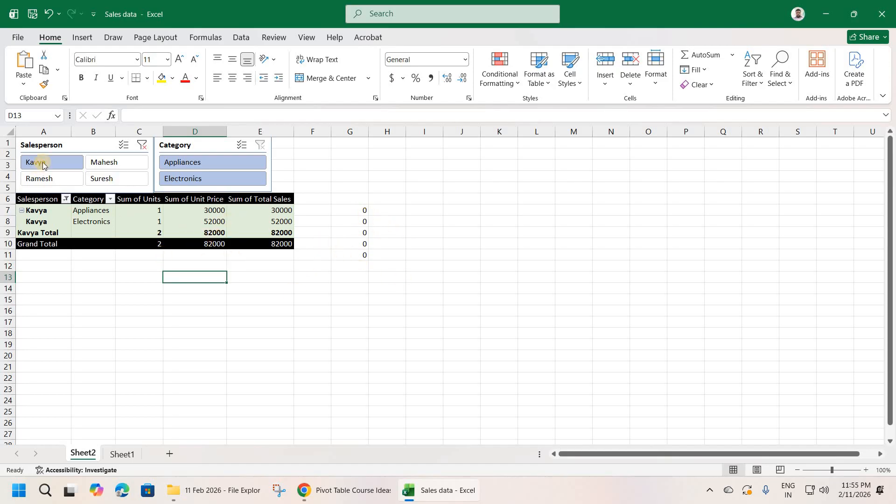
pyautogui.click(143, 146)
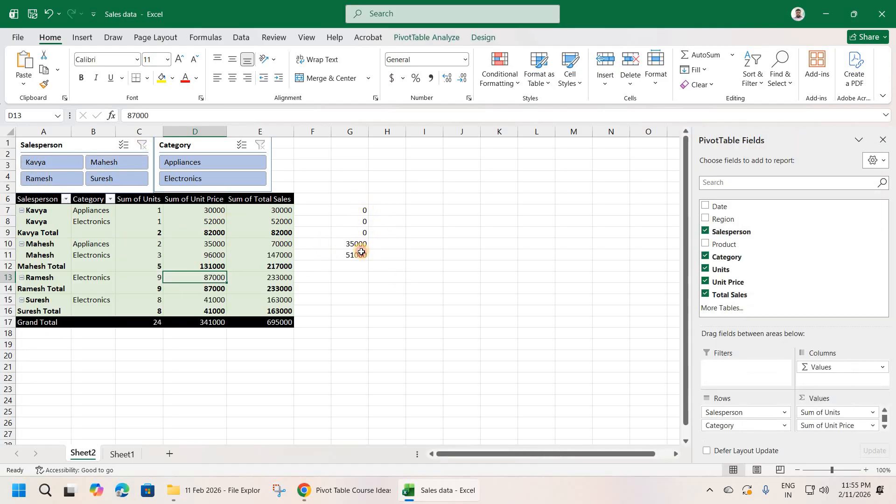
# Delete the difference formulas from cells G7:G11 beside the PivotTable
pyautogui.moveTo(356, 210); pyautogui.dragTo(359, 255)
pyautogui.press('Delete')
pyautogui.click(228, 257)
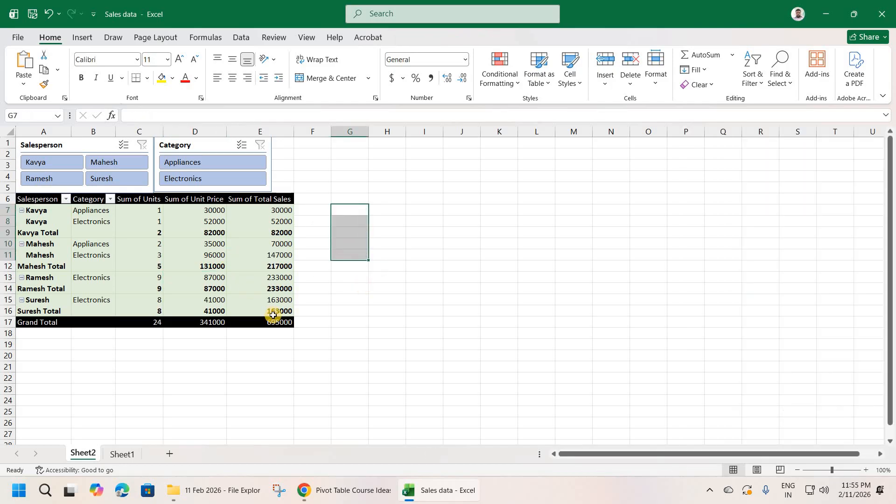
# Start a new calculated field for the PivotTable and name it Profit
pyautogui.moveTo(273, 315)
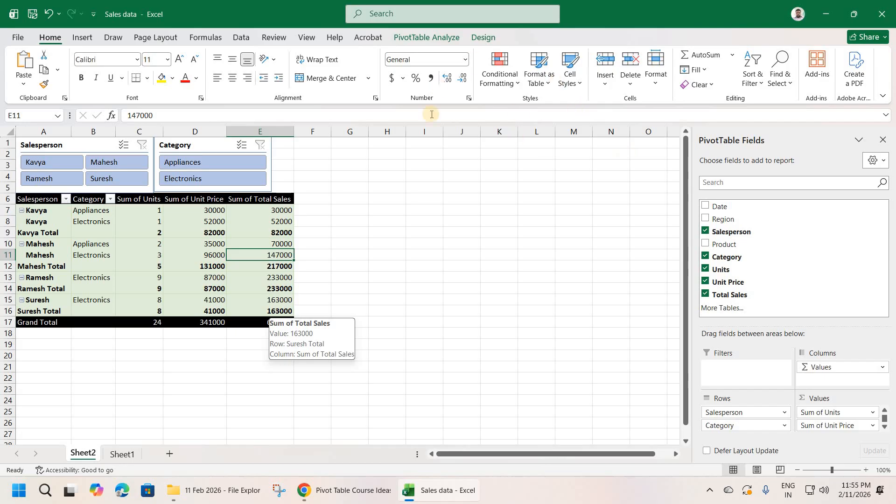
pyautogui.click(427, 37)
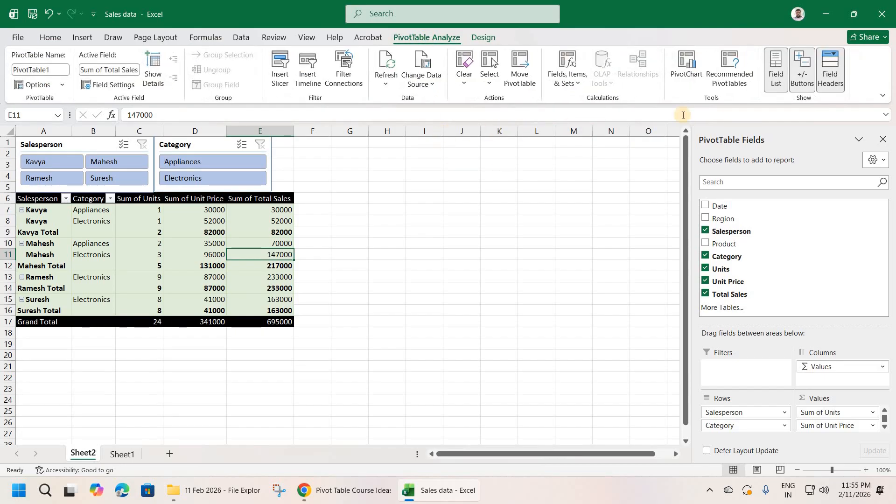
pyautogui.click(565, 86)
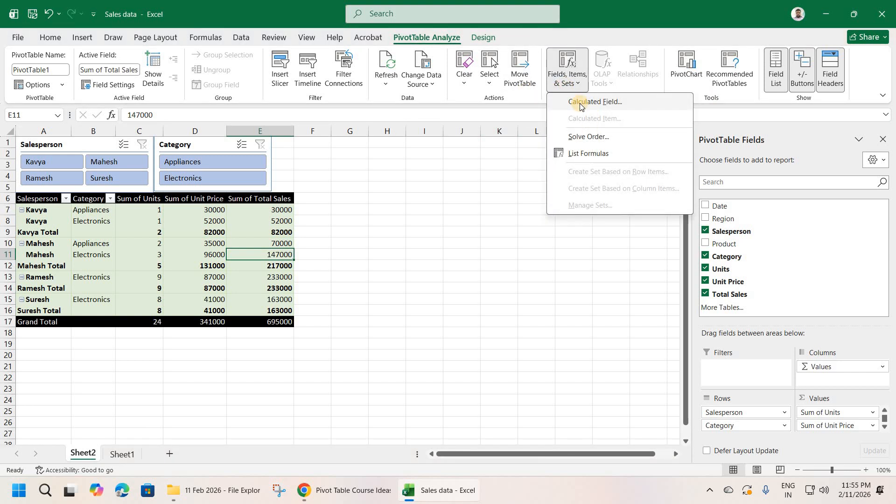
pyautogui.click(579, 102)
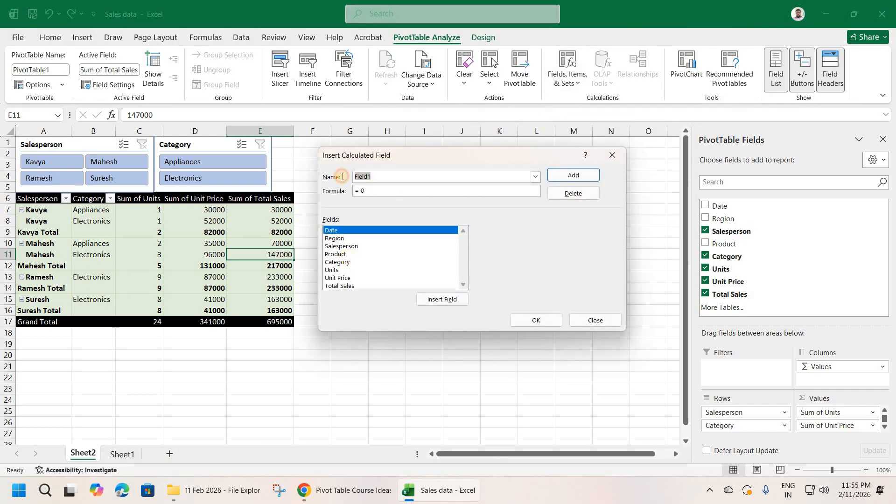
pyautogui.click(429, 318)
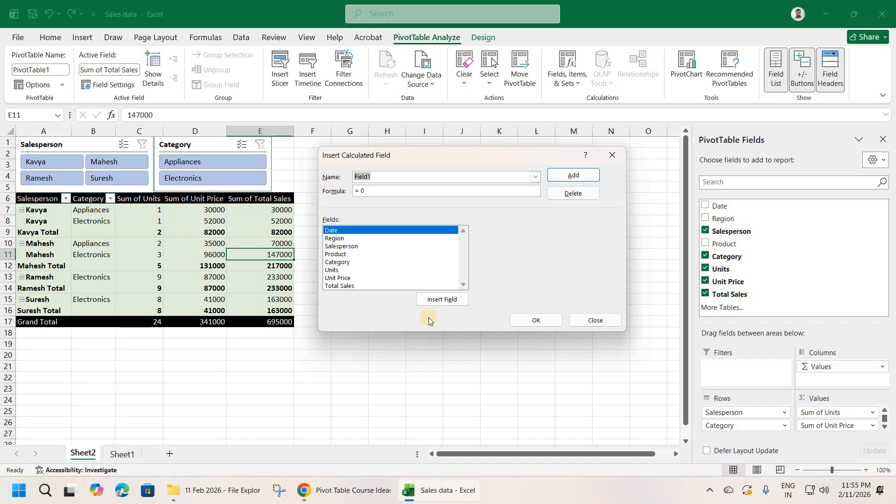
pyautogui.write('Profit')
# Define the Profit formula as 'Total Sales' minus 'Unit Price' and insert the calculated field
pyautogui.click(374, 190)
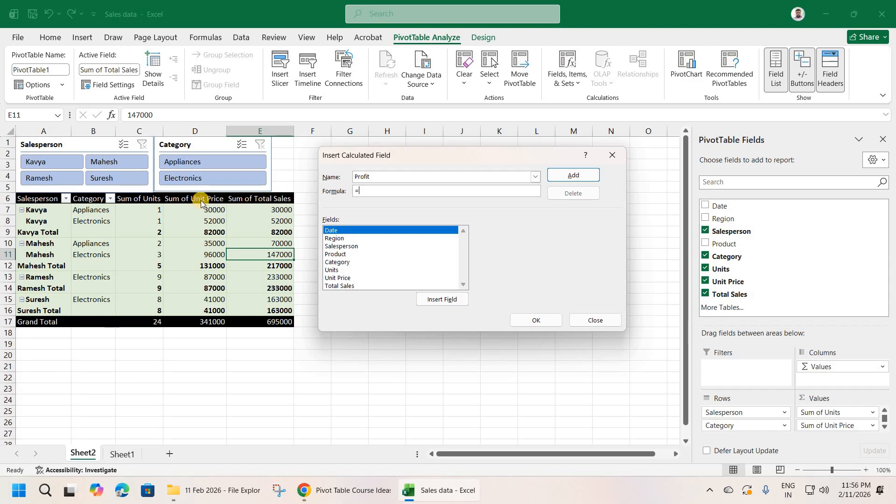
pyautogui.click(340, 286)
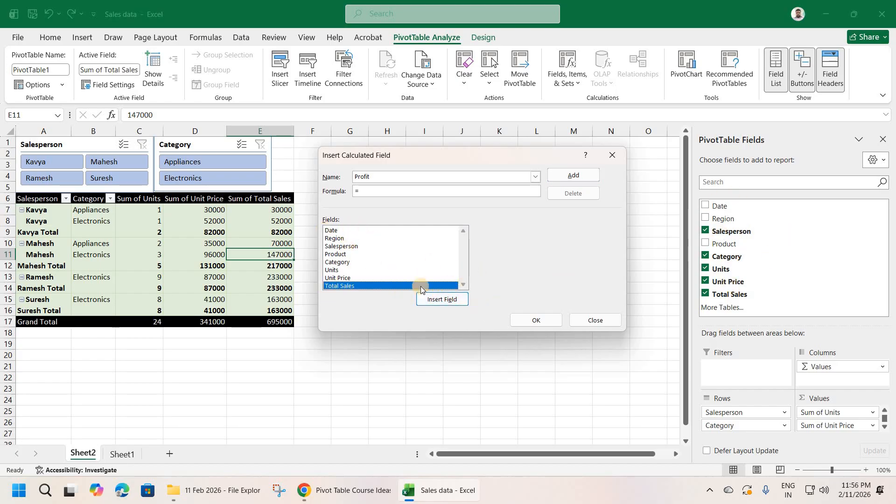
pyautogui.click(442, 299)
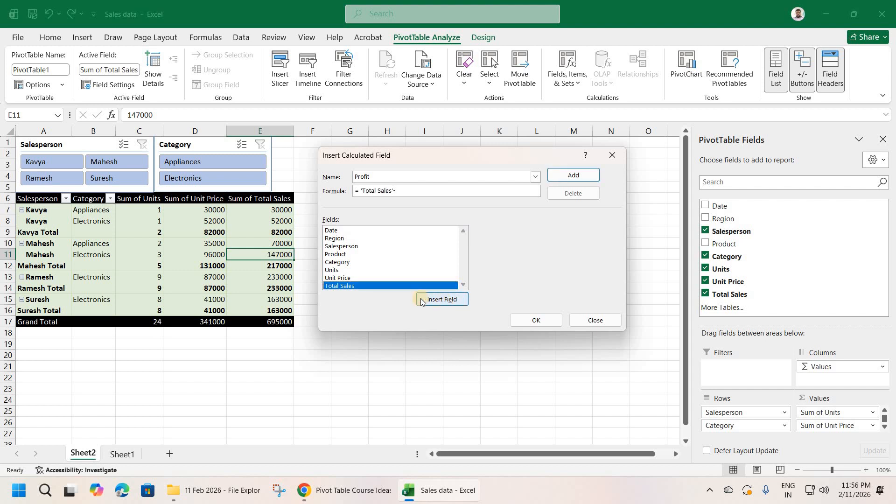
pyautogui.click(337, 278)
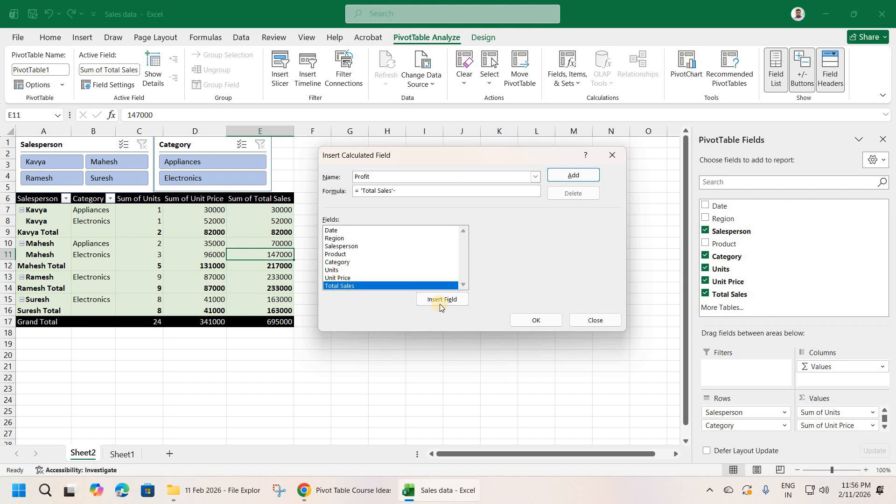
pyautogui.click(441, 300)
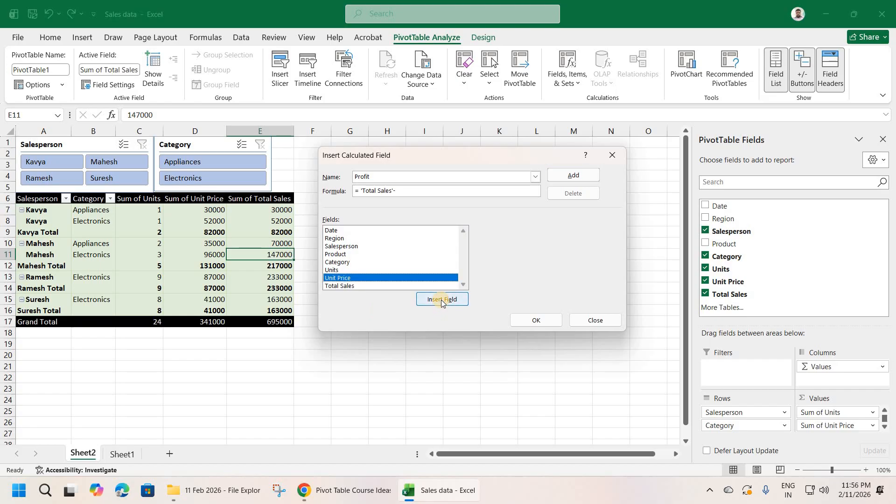
pyautogui.click(538, 321)
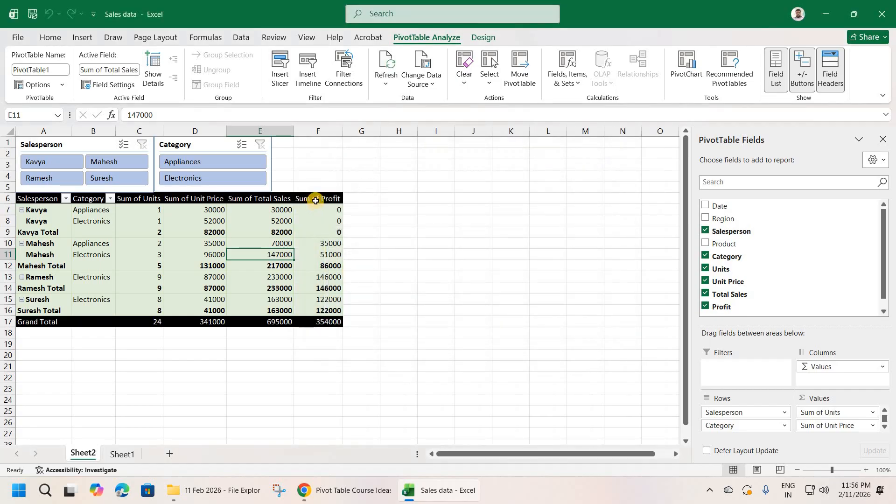
# Add the Product field to the PivotTable rows as the innermost level, below Category
pyautogui.moveTo(332, 210); pyautogui.dragTo(333, 310)
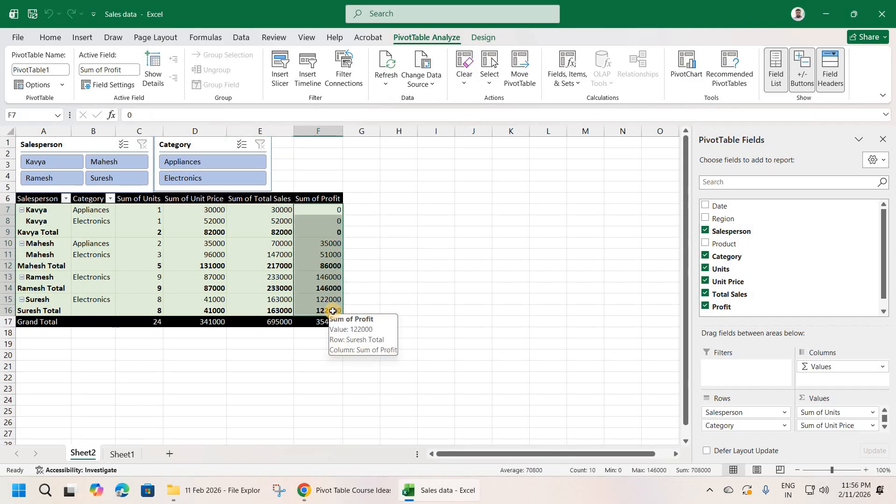
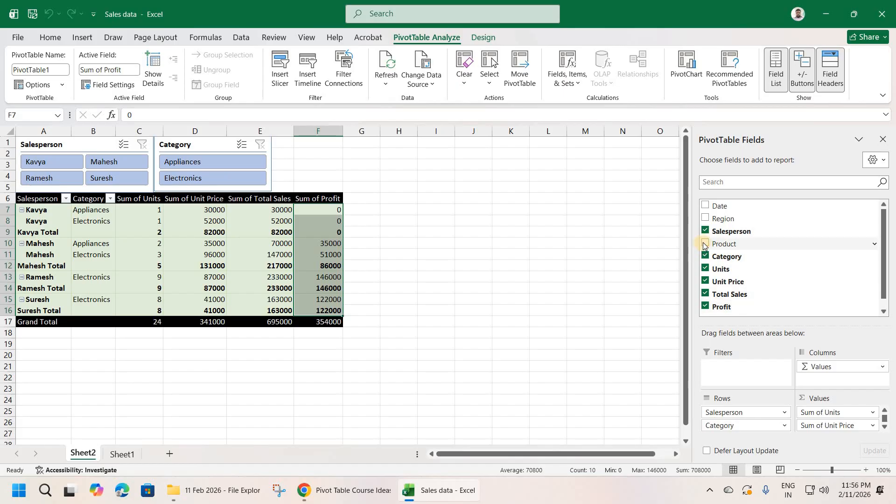
pyautogui.moveTo(705, 246); pyautogui.dragTo(737, 405)
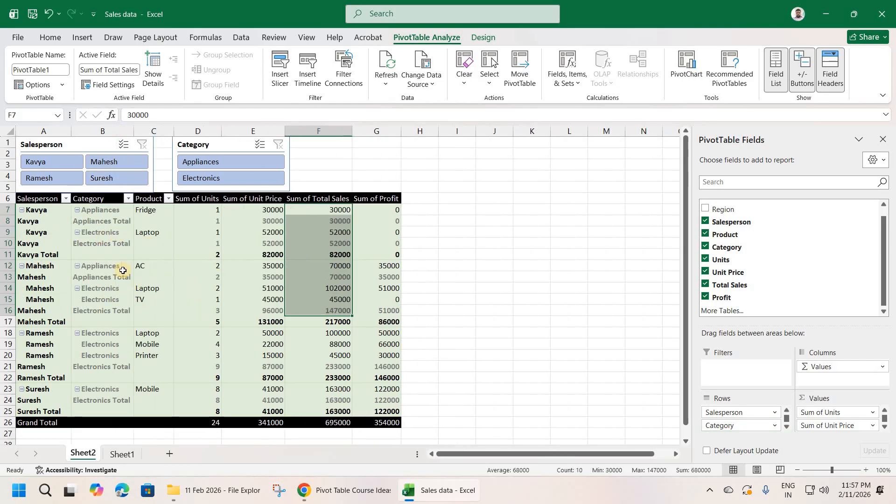
# Apply the light blue PivotTable style from the third row of the Light style group
pyautogui.click(91, 232)
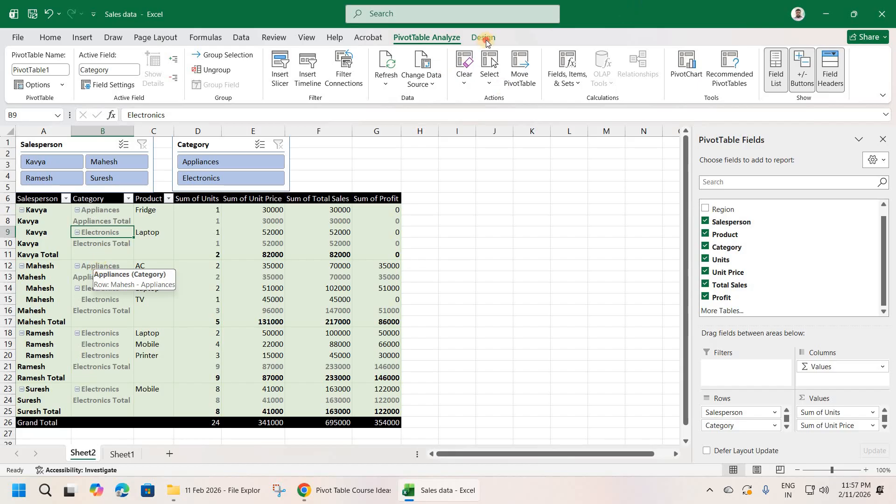
pyautogui.click(485, 42)
pyautogui.click(581, 87)
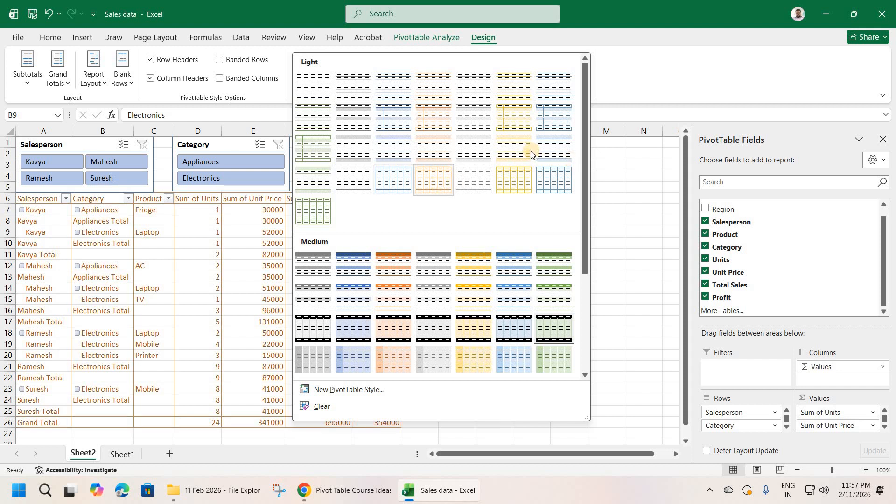
pyautogui.click(544, 149)
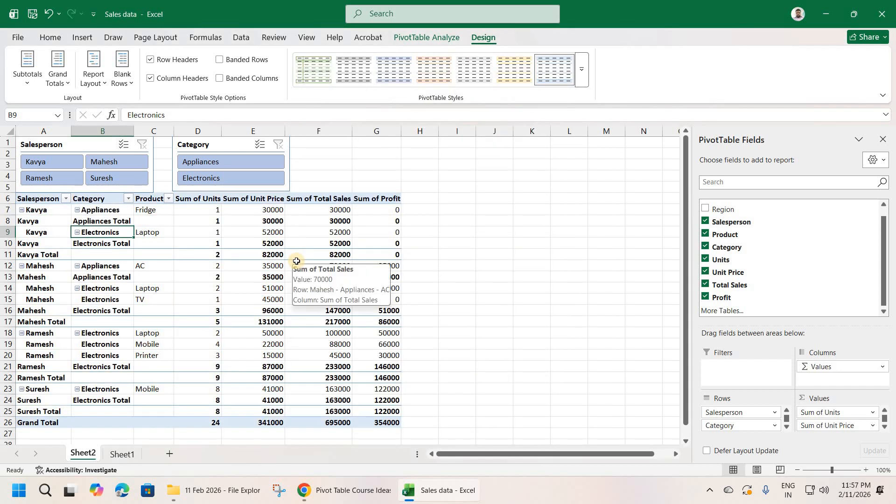
# Examine the Salesperson, Category and Product row fields and the products listed under each category
pyautogui.click(37, 199)
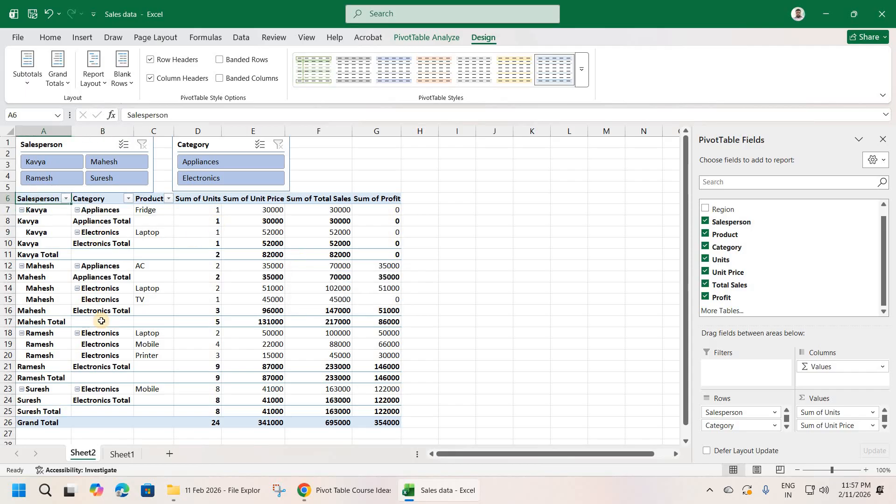
pyautogui.press('Right')
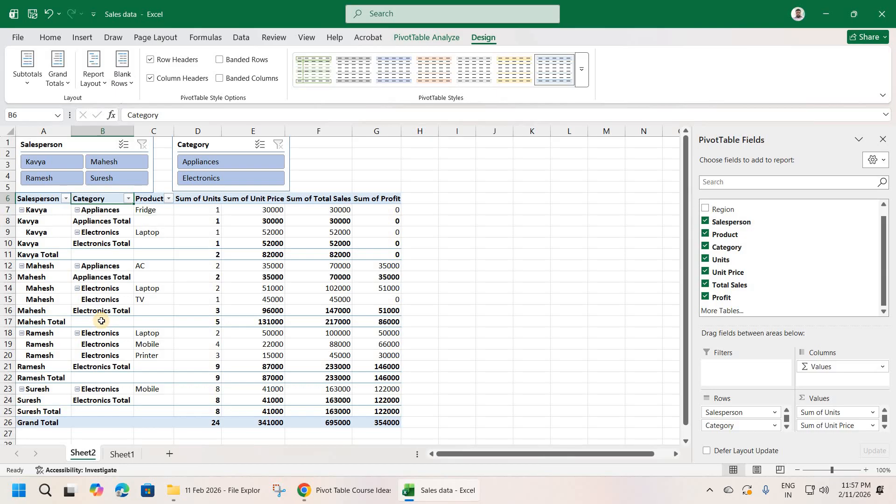
pyautogui.press('Right')
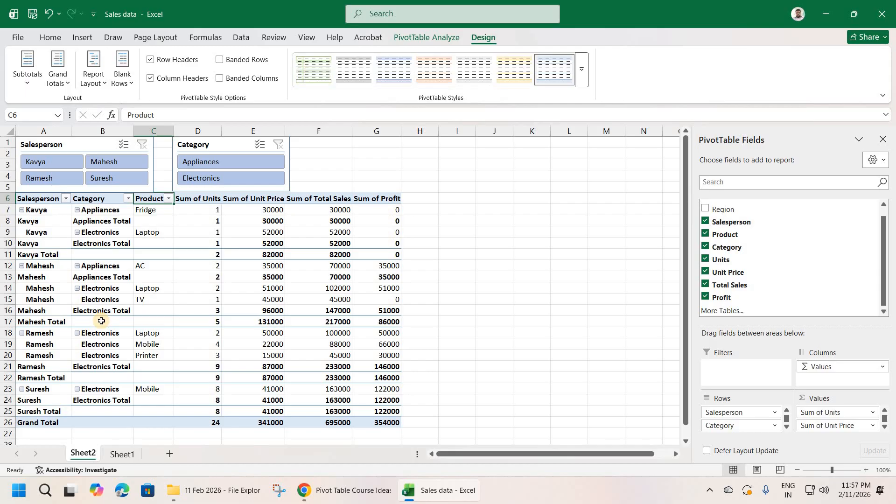
pyautogui.press('Down')
pyautogui.press('Down')
pyautogui.press('Down')
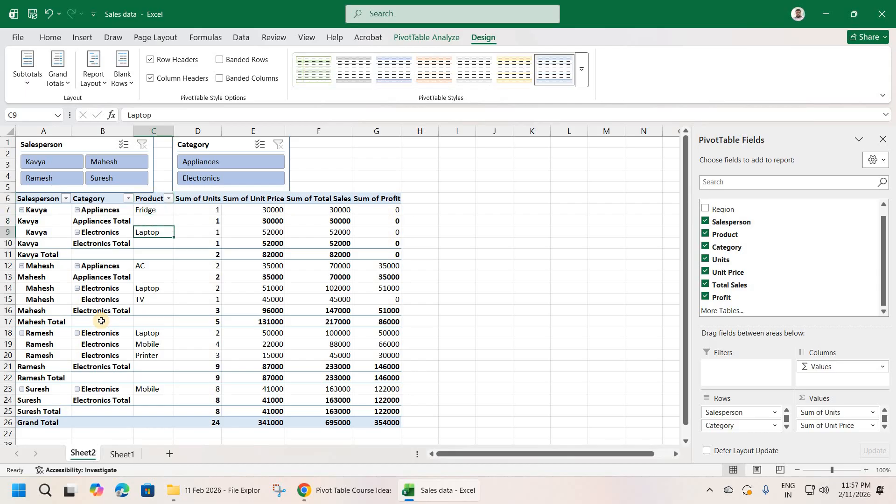
pyautogui.press('Down')
pyautogui.press('Down')
pyautogui.press('Down')
pyautogui.press('Down')
pyautogui.press('Down')
pyautogui.press('Down')
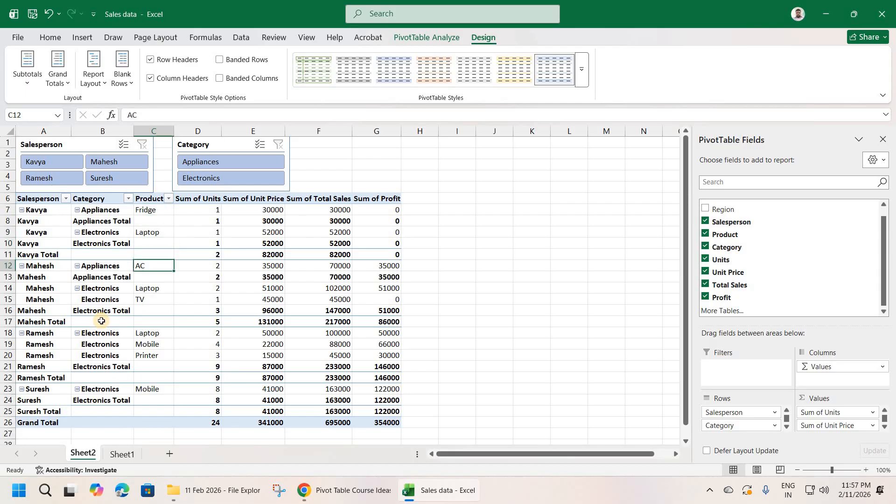
pyautogui.press('Up')
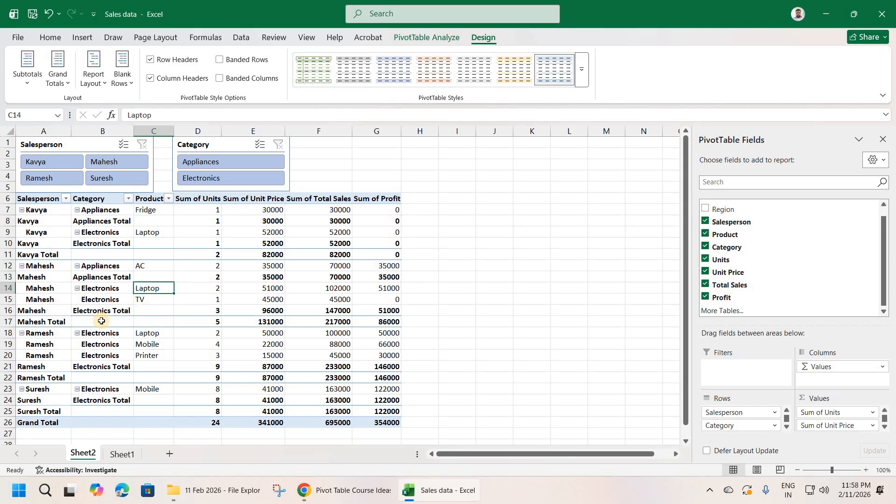
# Examine the product rows and their units in the PivotTable and compare them with the source data on Sheet1
pyautogui.press('Down')
pyautogui.press('Up')
pyautogui.press('Right')
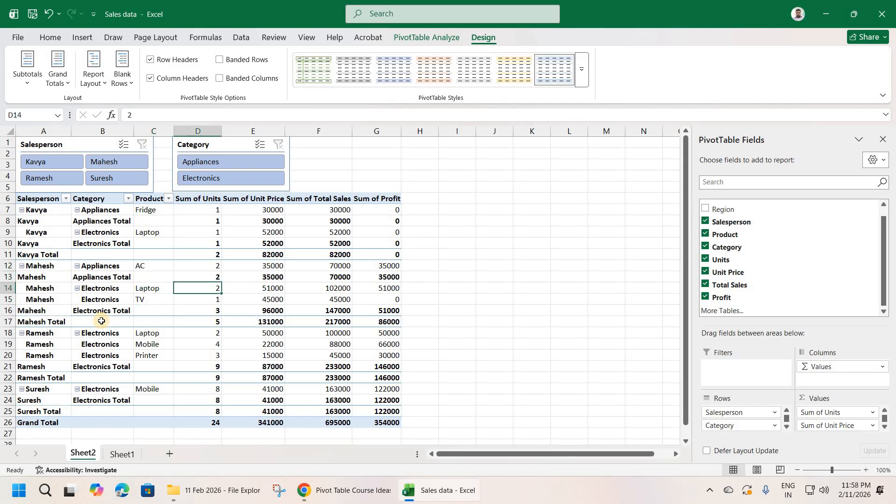
pyautogui.press('Down')
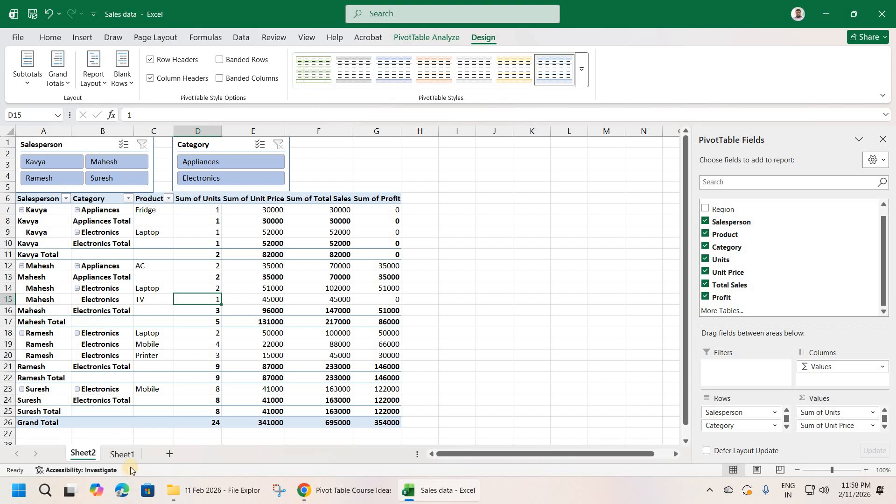
pyautogui.hotkey('ctrl', 'pagedown')
pyautogui.moveTo(43, 144); pyautogui.dragTo(315, 255)
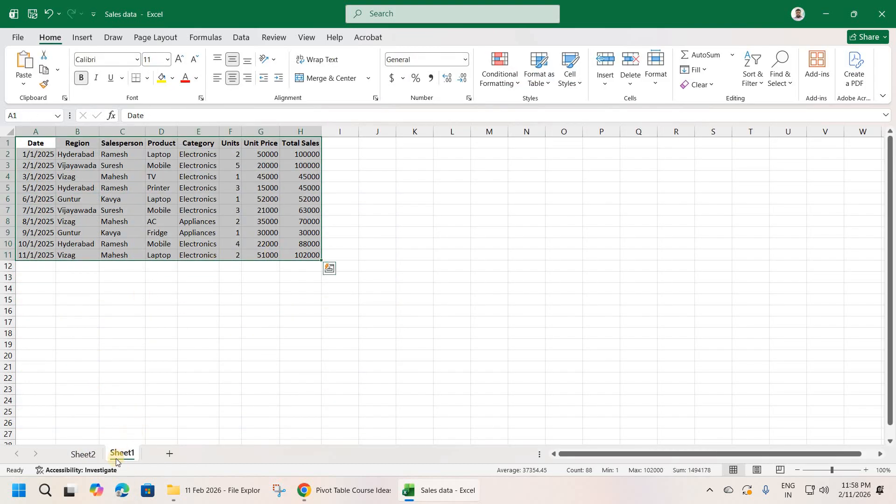
pyautogui.hotkey('ctrl', 'pageup')
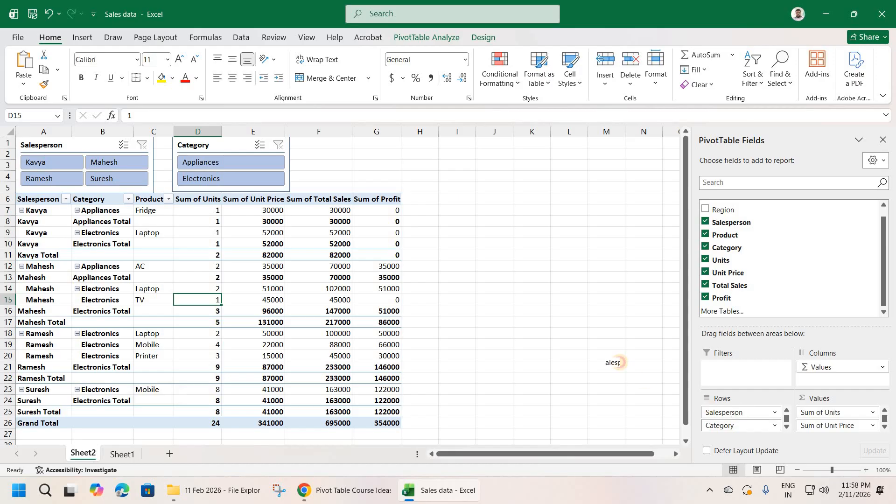
# Replace the Salesperson field with Region as the outermost row level of the PivotTable
pyautogui.click(723, 221)
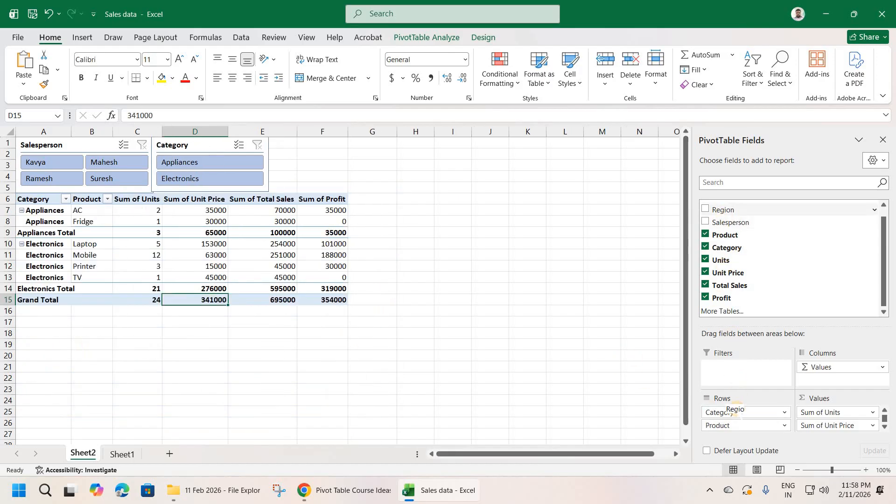
pyautogui.moveTo(658, 402); pyautogui.dragTo(222, 330)
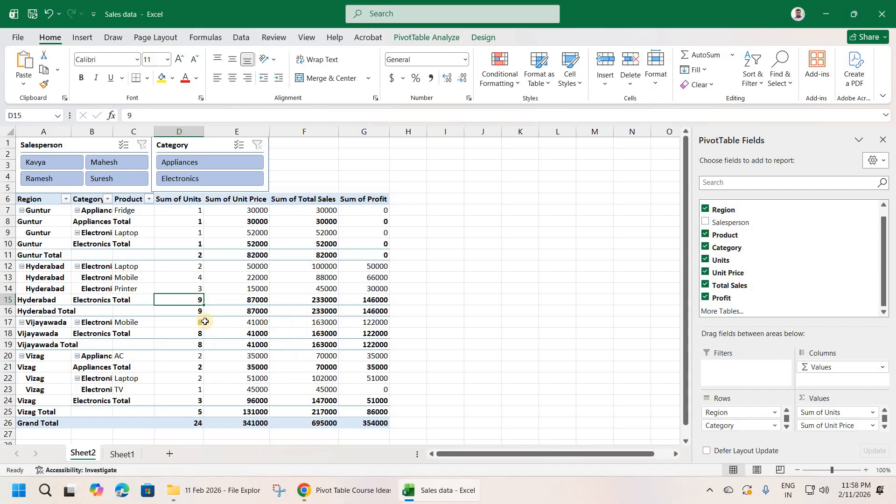
# Replace Region with the Date field as the outermost row level and widen the Date column so the dates fit
pyautogui.scroll(-1, 205, 321)
pyautogui.scroll(1, 205, 321)
pyautogui.scroll(1, 755, 252)
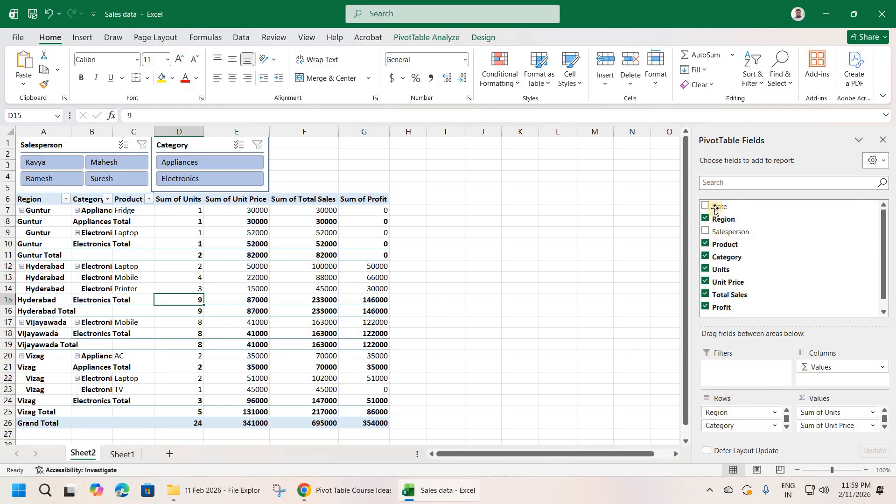
pyautogui.moveTo(716, 209); pyautogui.dragTo(618, 312)
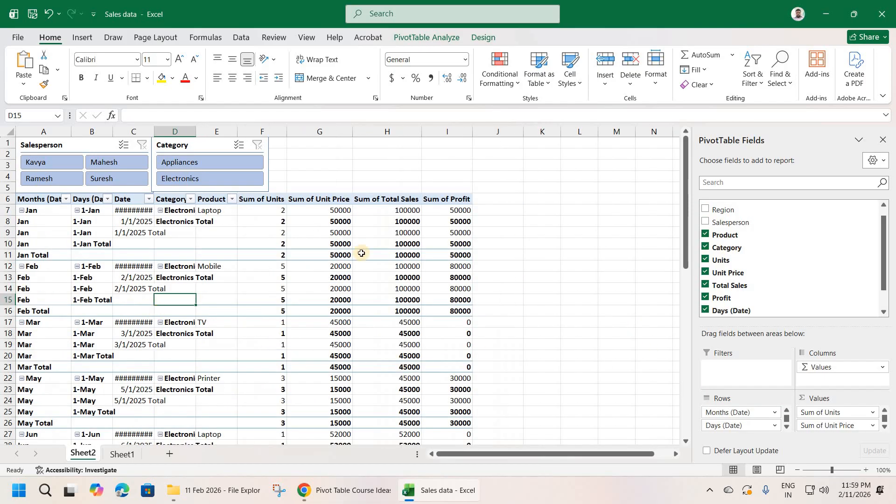
pyautogui.moveTo(154, 129); pyautogui.dragTo(175, 129)
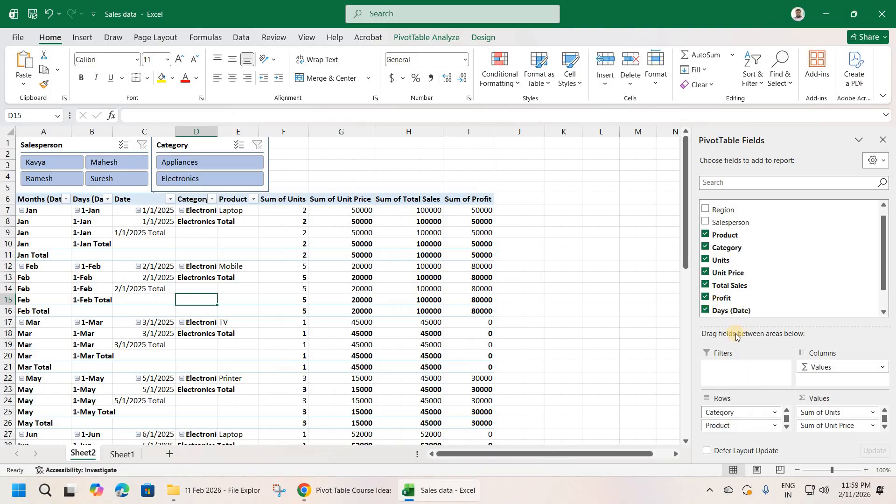
# Enlarge the field areas section and remove Months (Date) and Days (Date) from the rows, keeping only Date, Category and Product
pyautogui.moveTo(750, 326); pyautogui.dragTo(727, 416)
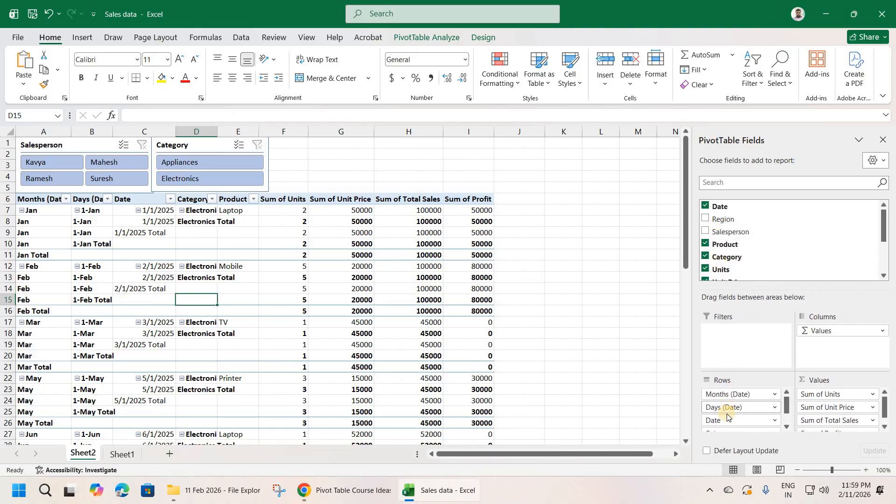
pyautogui.scroll(-1, 726, 411)
pyautogui.scroll(1, 724, 408)
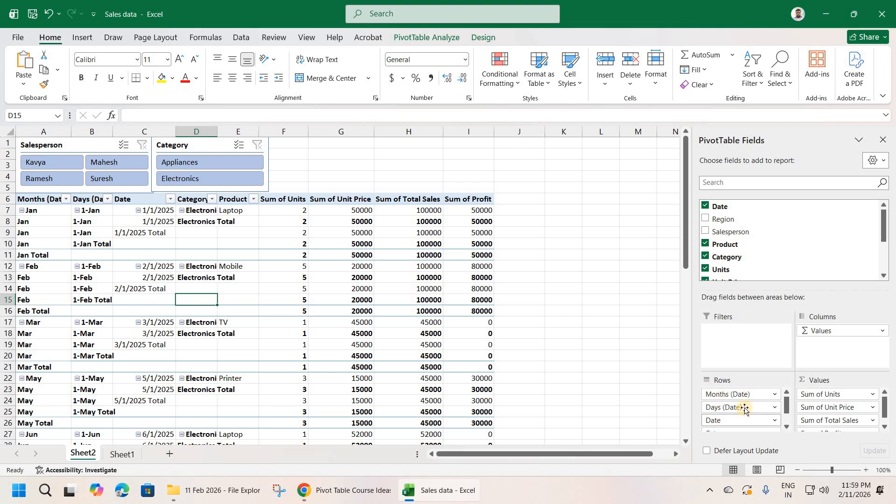
pyautogui.moveTo(733, 407); pyautogui.dragTo(662, 393)
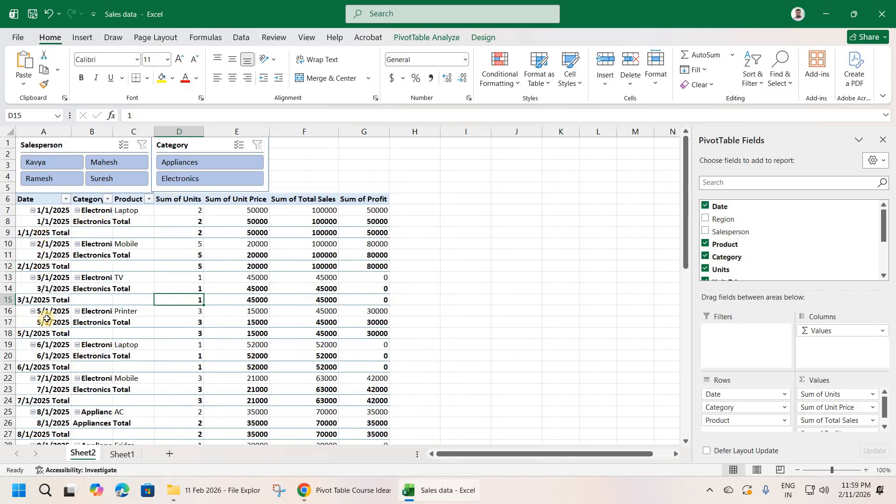
# Look through the date-wise report and autofit the width of the Category column
pyautogui.scroll(-3, 41, 345)
pyautogui.scroll(-4, 45, 365)
pyautogui.scroll(7, 46, 359)
pyautogui.doubleClick(113, 131)
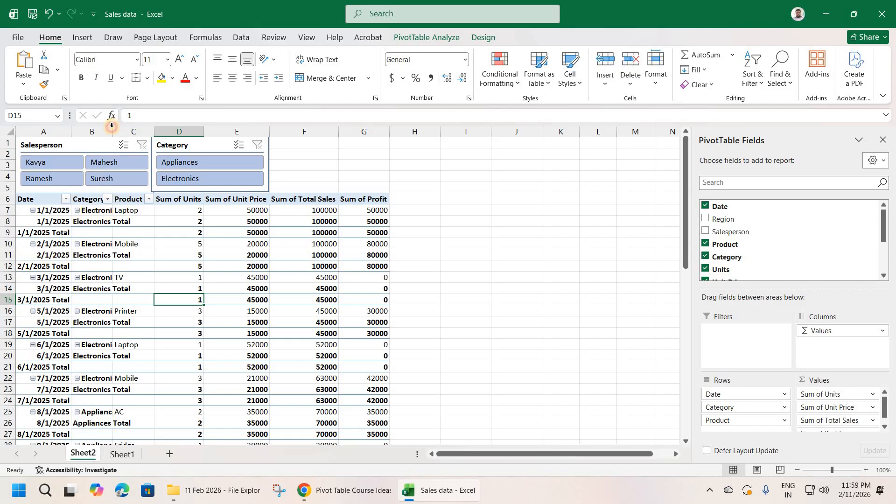
# Insert a timeline for the Date field of the PivotTable
pyautogui.click(43, 280)
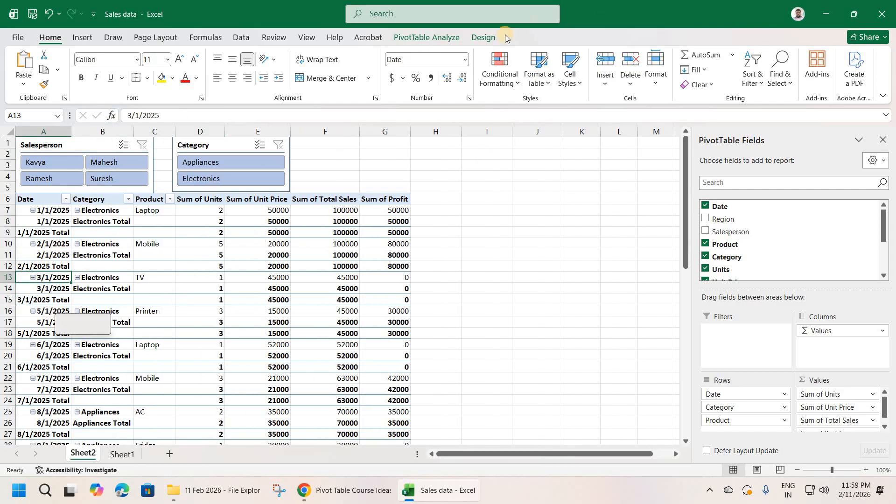
pyautogui.click(427, 38)
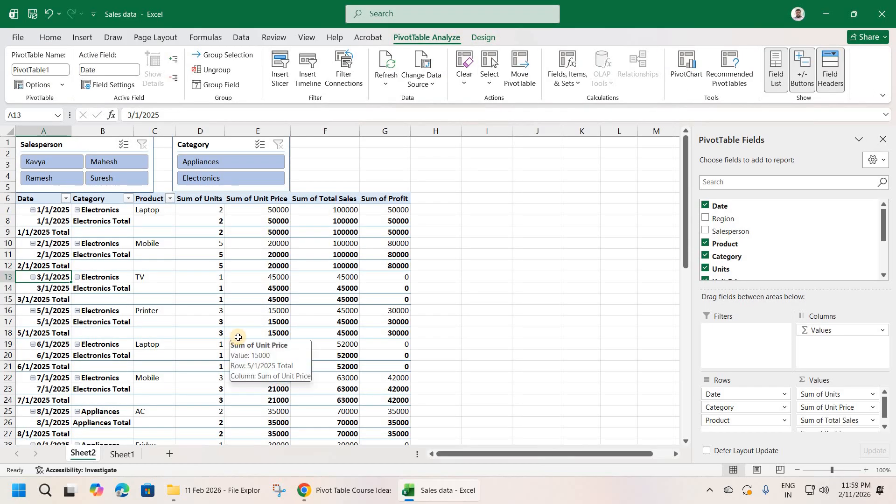
pyautogui.click(312, 79)
pyautogui.click(417, 209)
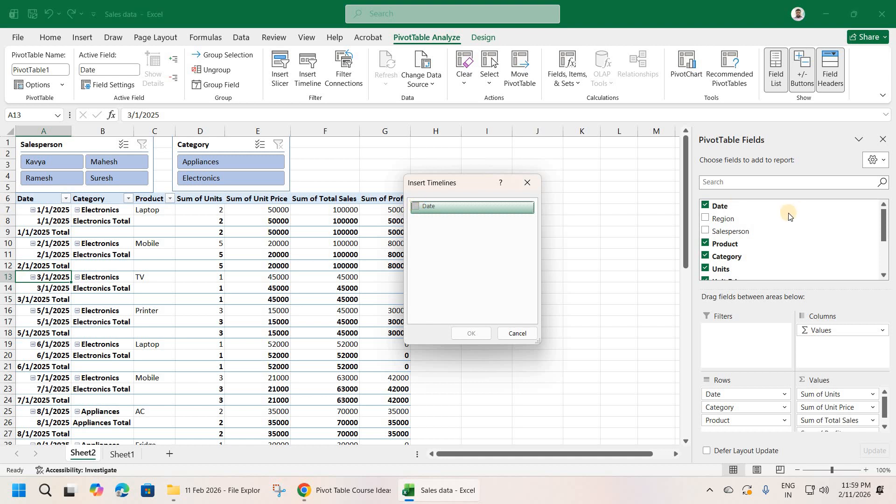
pyautogui.click(415, 207)
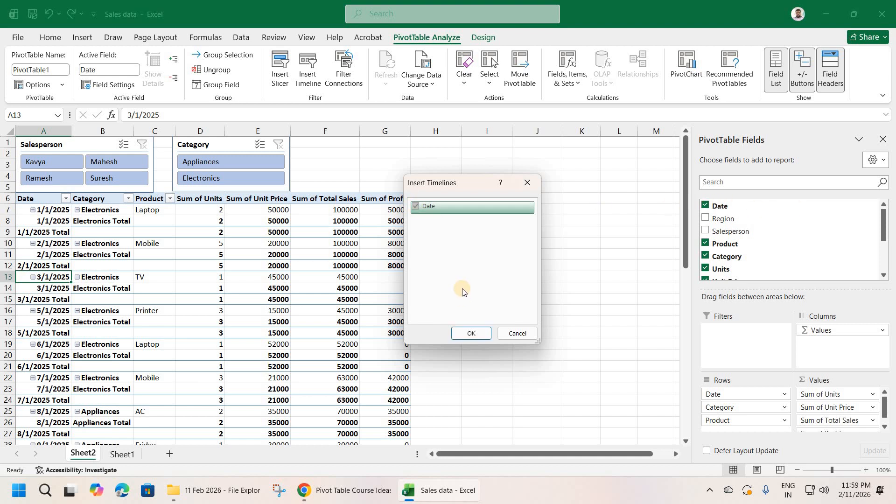
pyautogui.click(464, 332)
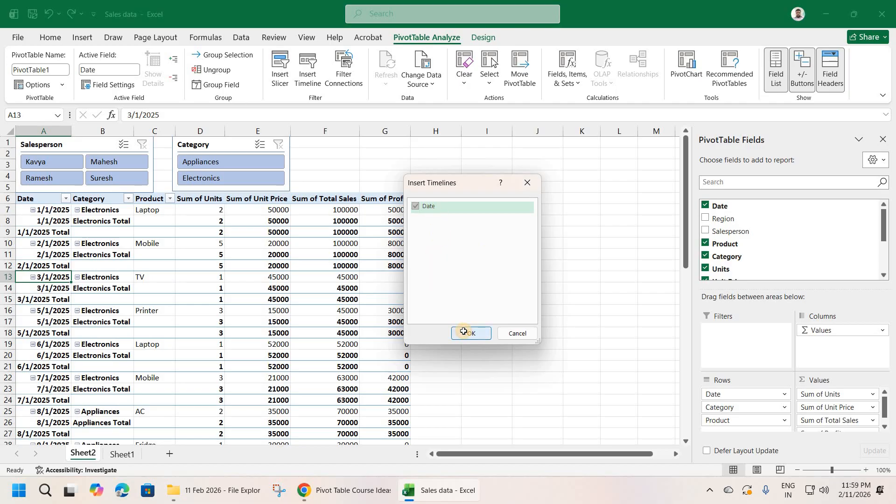
# Place the Date timeline beside the PivotTable near the top of the sheet and widen it slightly
pyautogui.moveTo(430, 153); pyautogui.dragTo(565, 157)
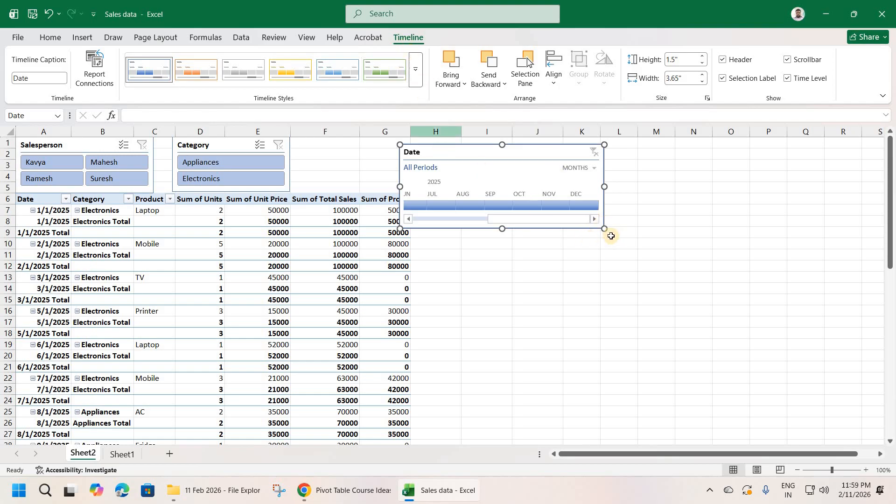
pyautogui.moveTo(605, 187); pyautogui.dragTo(628, 187)
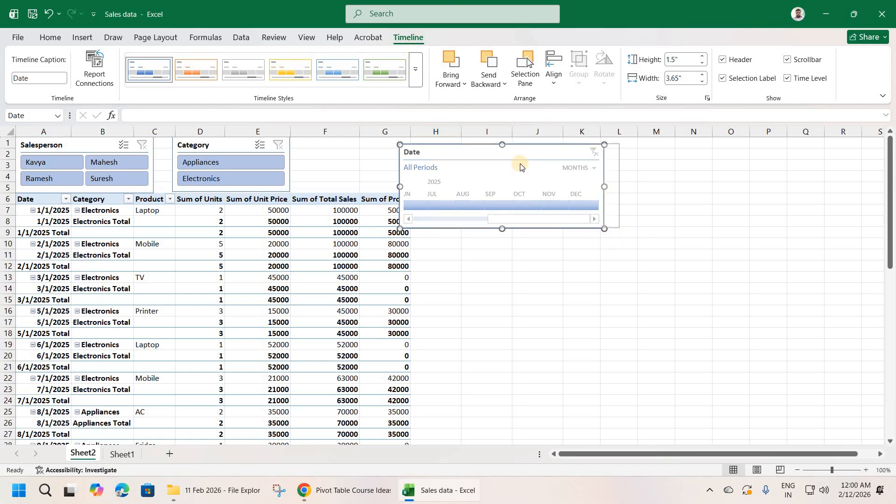
pyautogui.moveTo(547, 215); pyautogui.dragTo(535, 216)
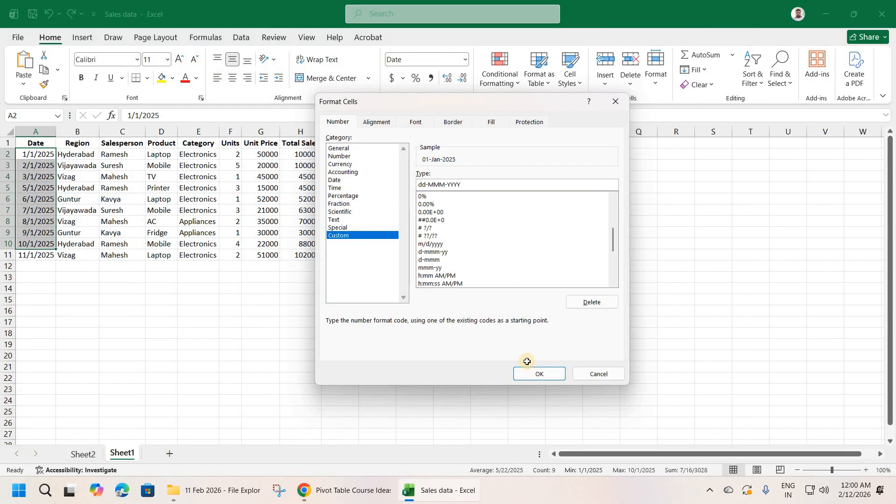
# Apply the custom date format dd-MMM-YYYY to all dates in A2:A11 on Sheet1 and widen the Date column
pyautogui.click(532, 373)
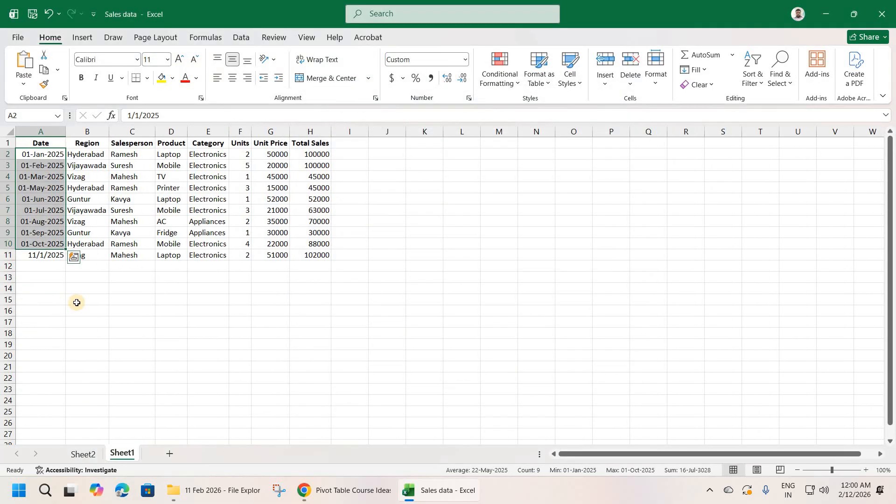
pyautogui.moveTo(65, 133); pyautogui.dragTo(82, 135)
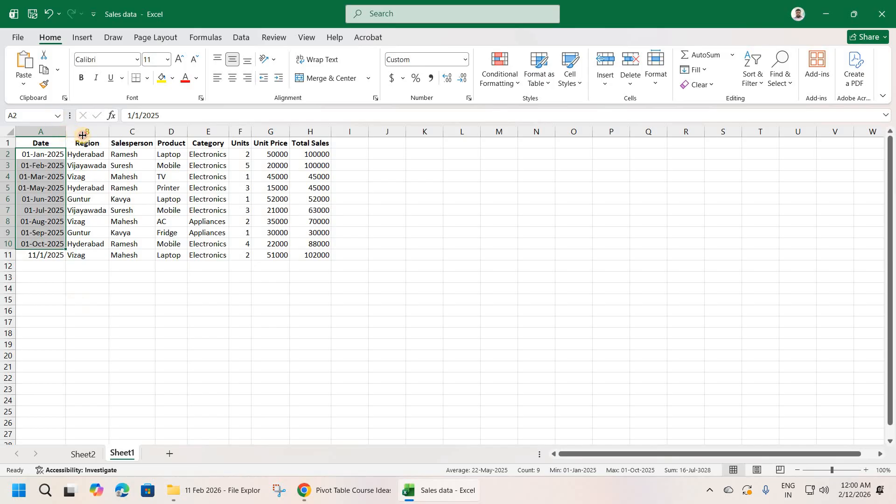
pyautogui.click(53, 244)
pyautogui.click(44, 84)
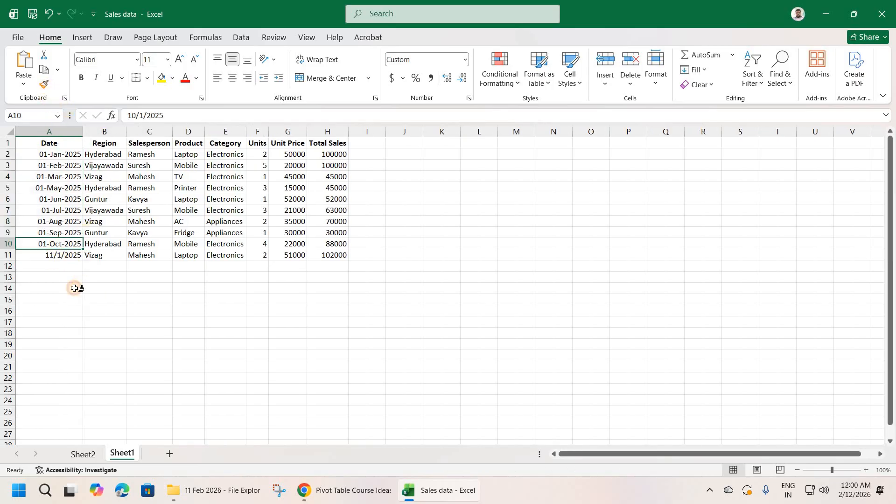
pyautogui.click(55, 256)
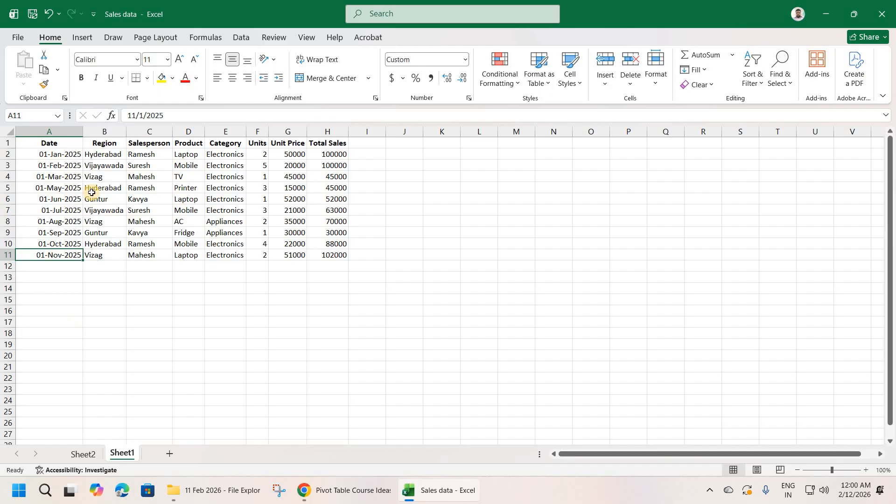
# Examine the PivotTable dates on Sheet2 along with the timeline's months and its available time levels
pyautogui.click(90, 458)
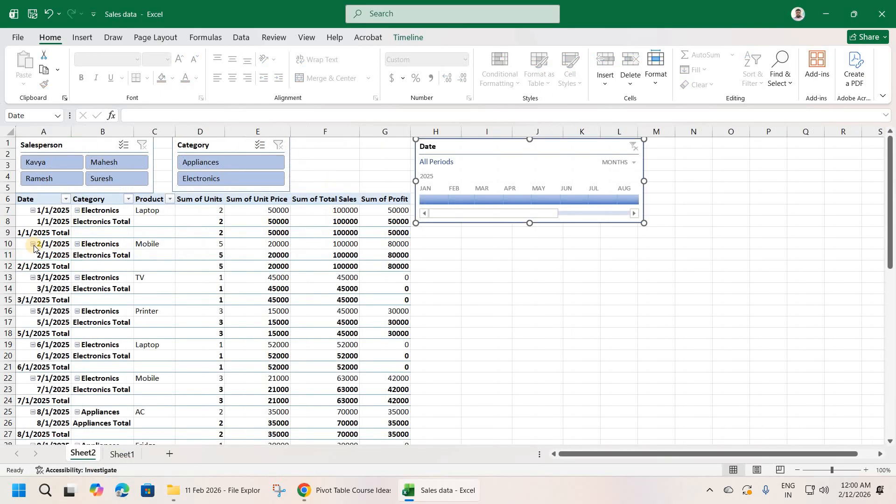
pyautogui.click(34, 247)
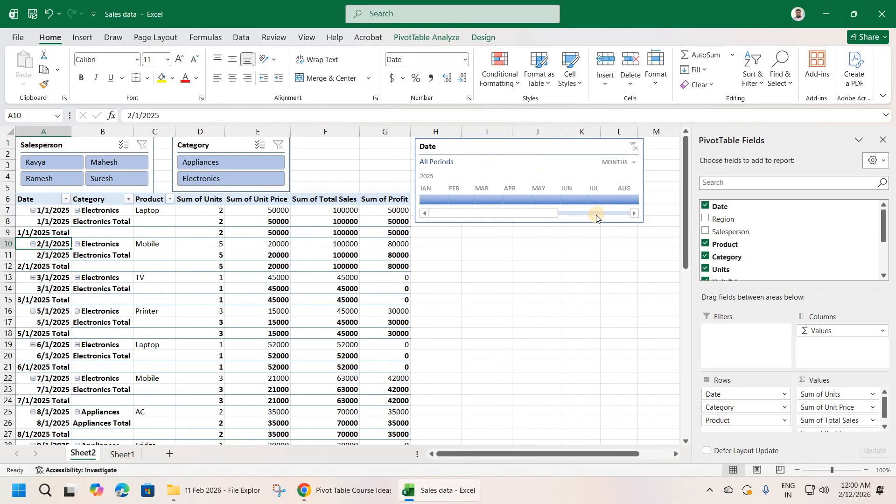
pyautogui.moveTo(625, 220); pyautogui.dragTo(413, 221)
pyautogui.scroll(-4, 191, 319)
pyautogui.scroll(4, 500, 230)
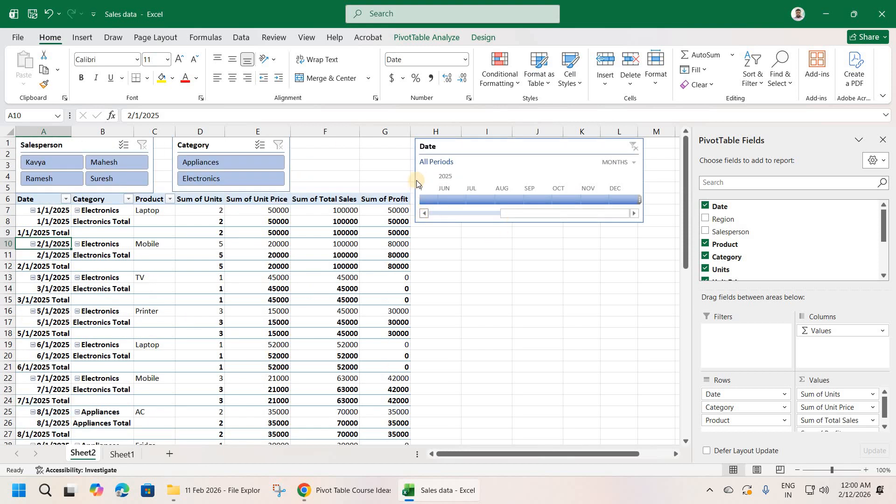
pyautogui.click(619, 162)
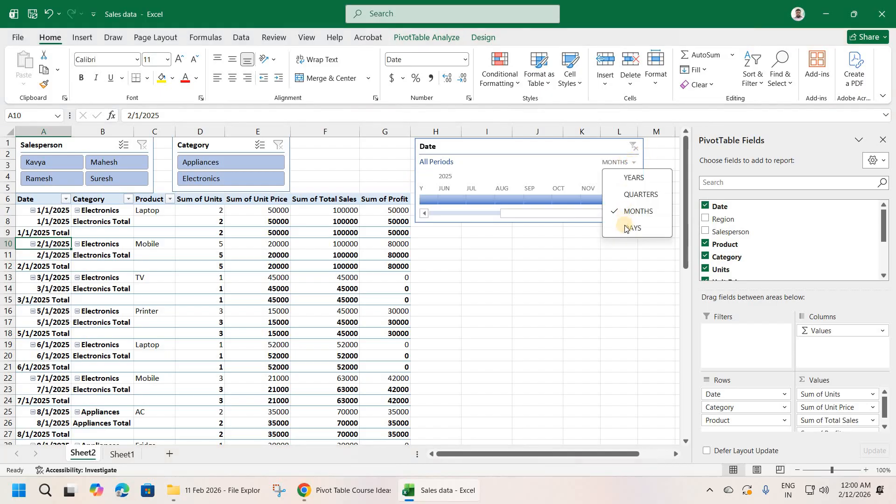
# Enlarge the Date timeline so that all months from JAN to DEC 2025 fit without scrolling
pyautogui.click(418, 222)
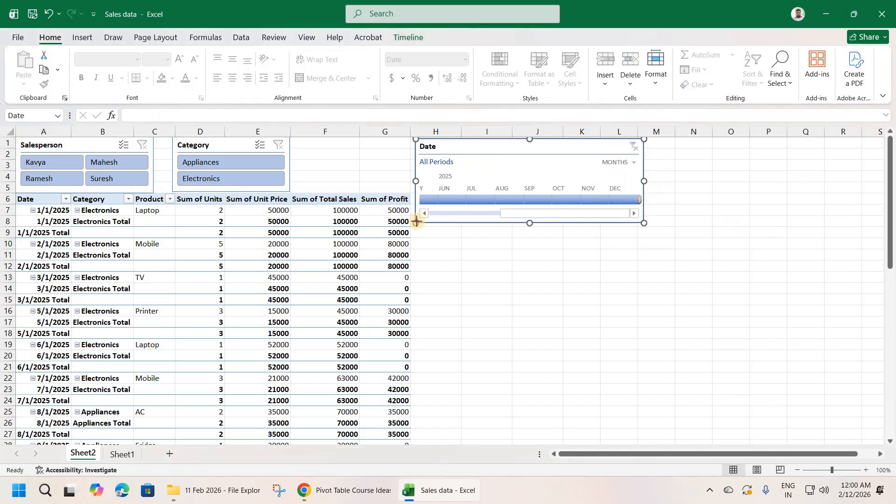
pyautogui.moveTo(644, 222); pyautogui.dragTo(716, 242)
pyautogui.moveTo(550, 213); pyautogui.dragTo(492, 214)
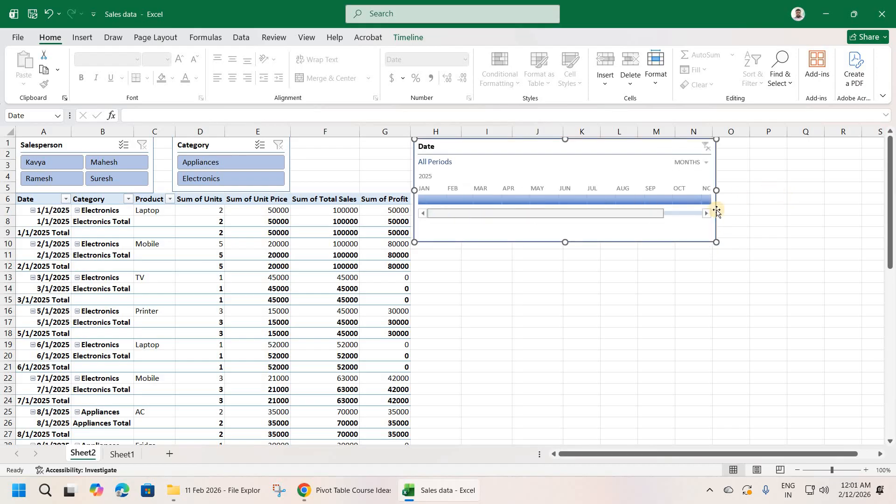
pyautogui.moveTo(716, 213); pyautogui.dragTo(788, 195)
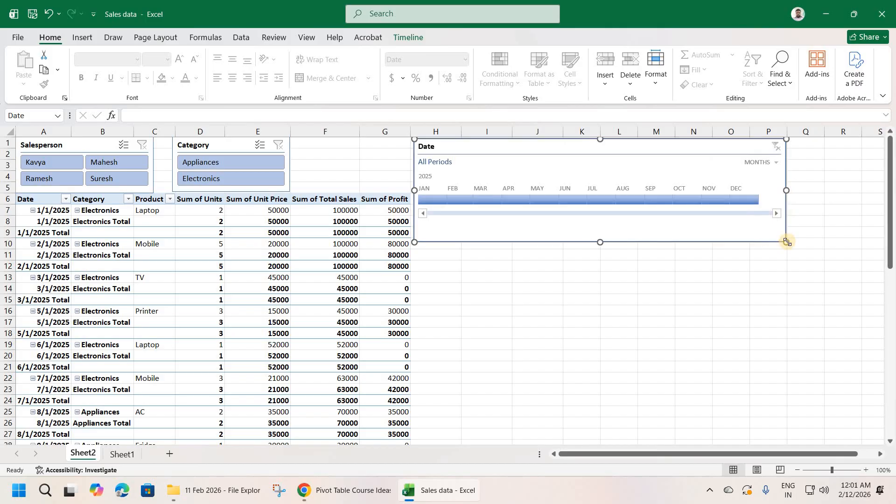
pyautogui.moveTo(786, 242); pyautogui.dragTo(781, 237)
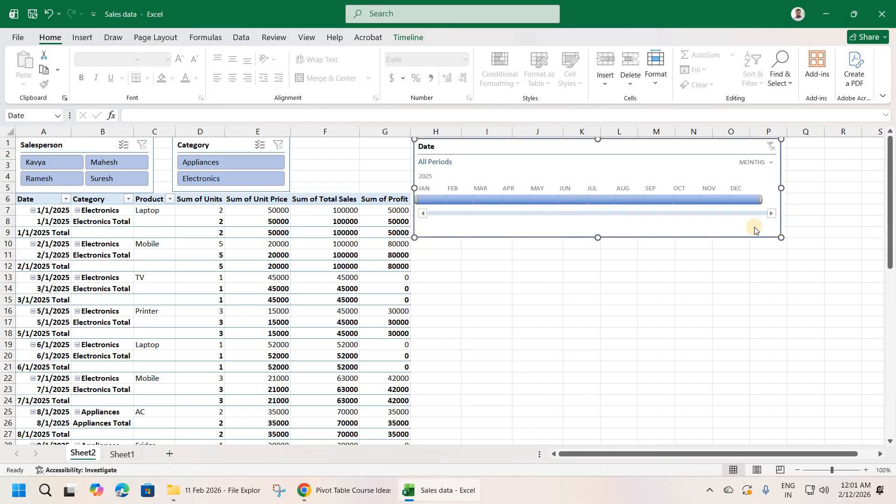
# Select the Jan - Dec 2025 period on the Date timeline and switch its time level to QUARTERS
pyautogui.moveTo(762, 202); pyautogui.dragTo(750, 185)
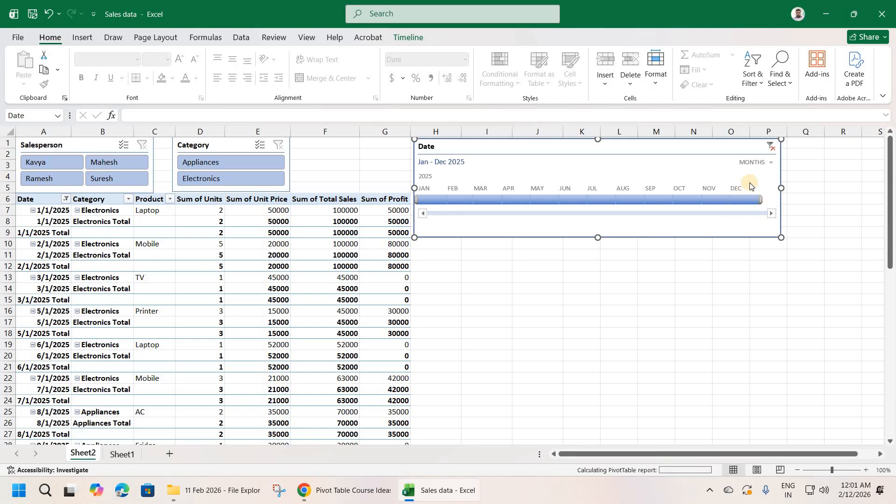
pyautogui.click(767, 162)
pyautogui.click(774, 194)
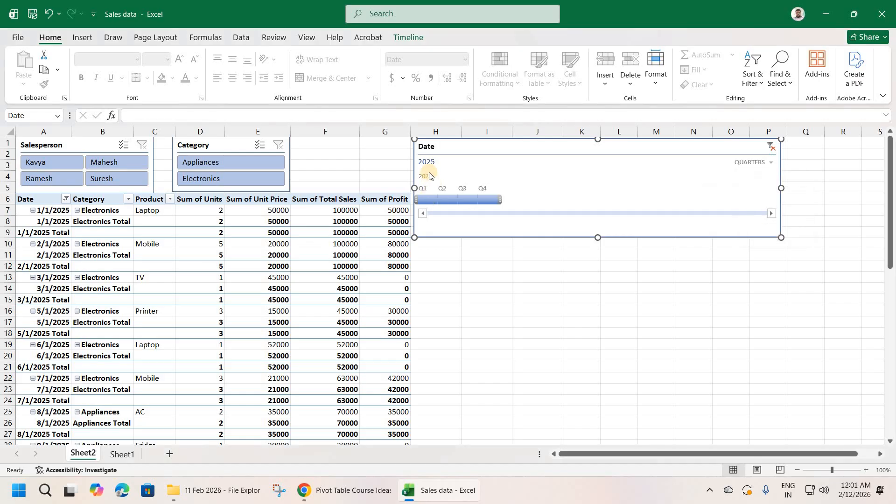
# Filter the PivotTable by single quarters of 2025 on the Date timeline, one after another, ending with Q4
pyautogui.click(425, 199)
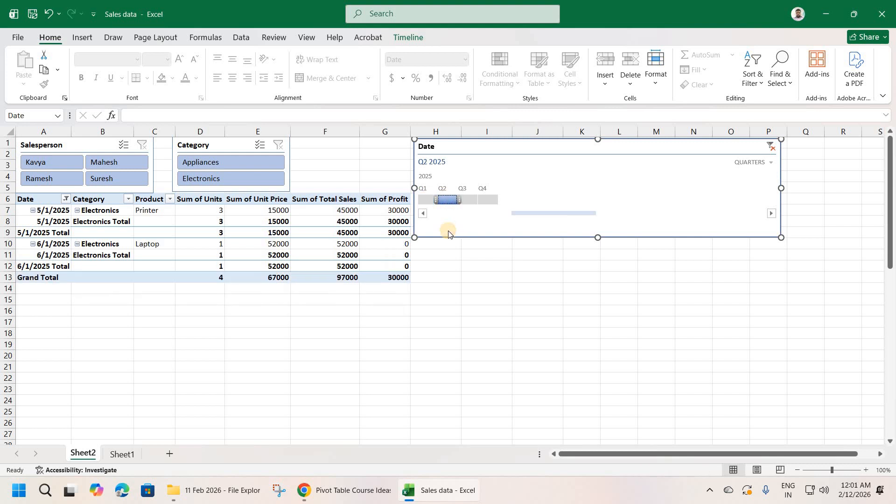
pyautogui.click(475, 199)
pyautogui.click(495, 199)
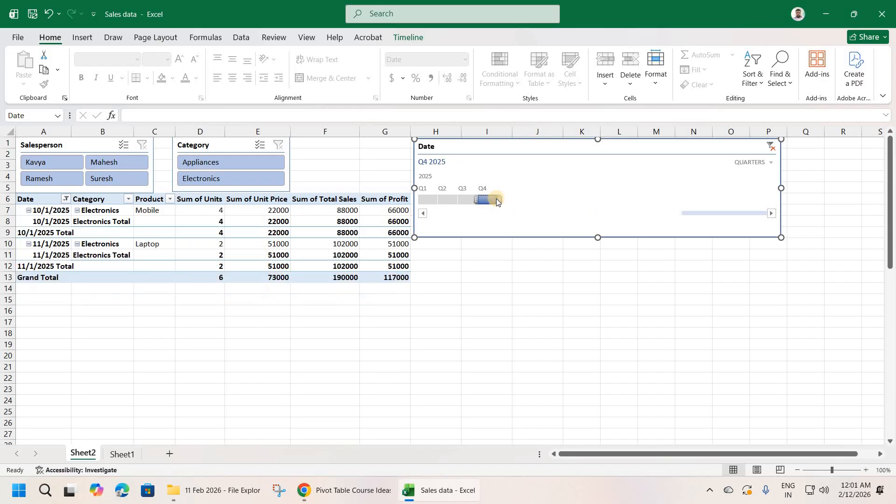
# Switch the Date timeline's time level to DAYS and look through the individual days from January to December 2025
pyautogui.click(765, 162)
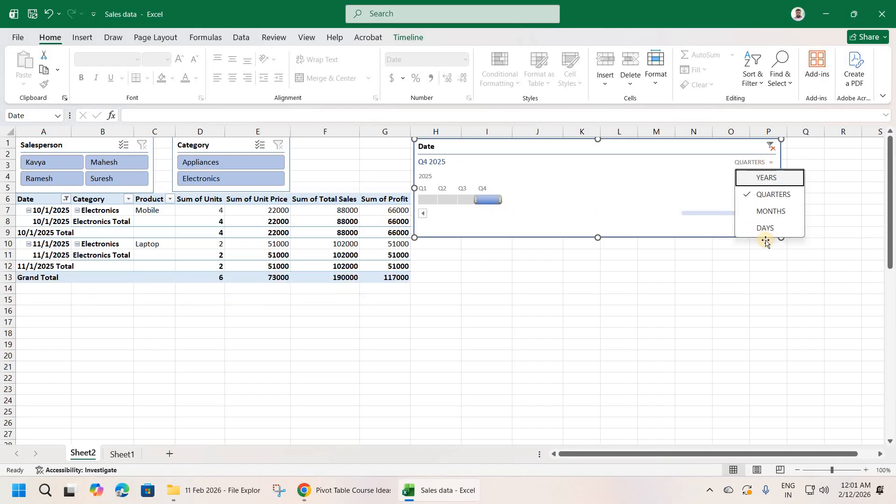
pyautogui.click(758, 232)
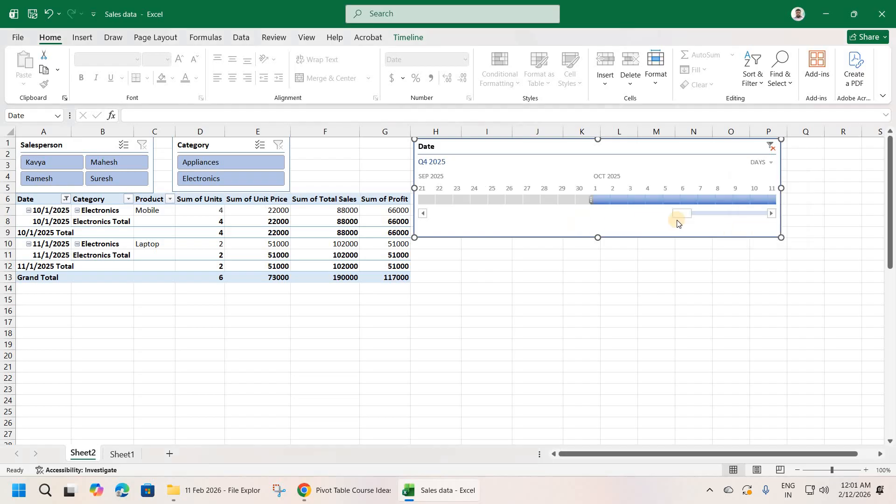
pyautogui.click(427, 215)
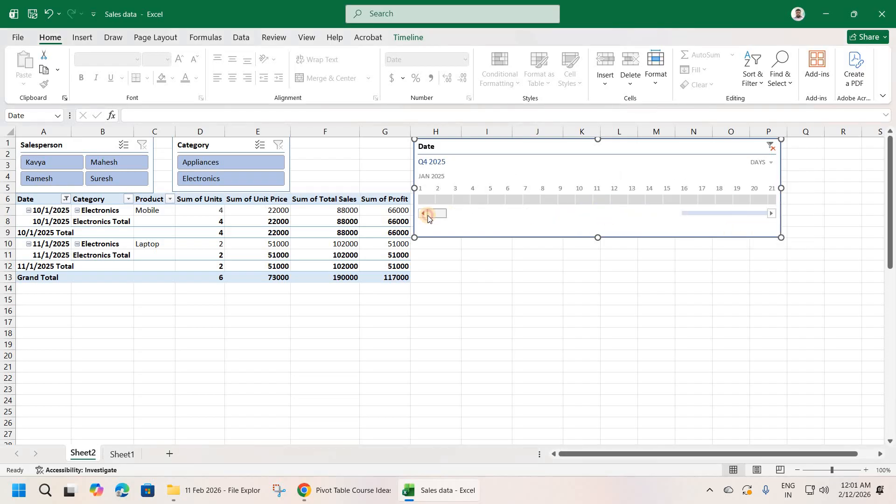
pyautogui.moveTo(516, 213); pyautogui.dragTo(765, 209)
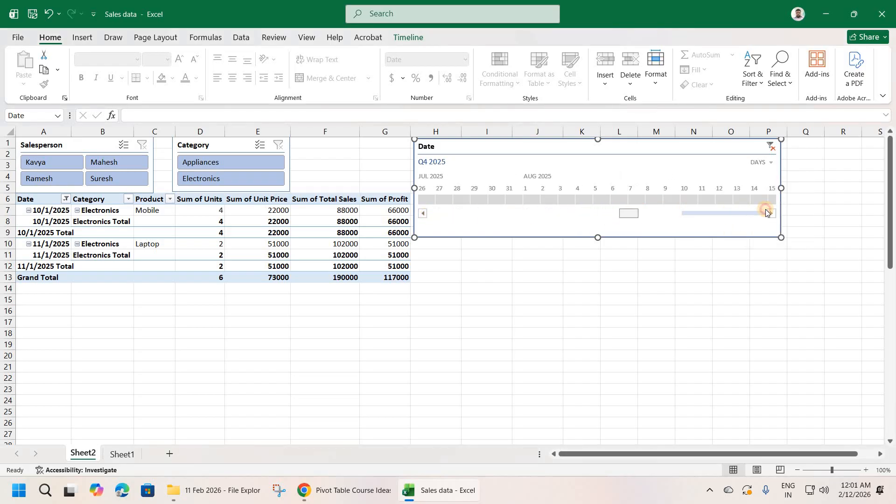
# Switch the Date timeline's time level to MONTHS and filter the PivotTable by single months of 2025 one after another
pyautogui.click(762, 162)
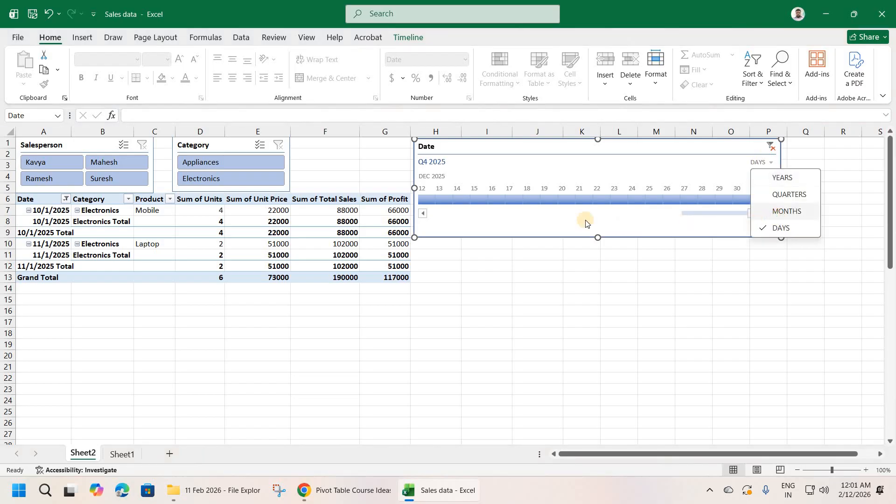
pyautogui.click(765, 210)
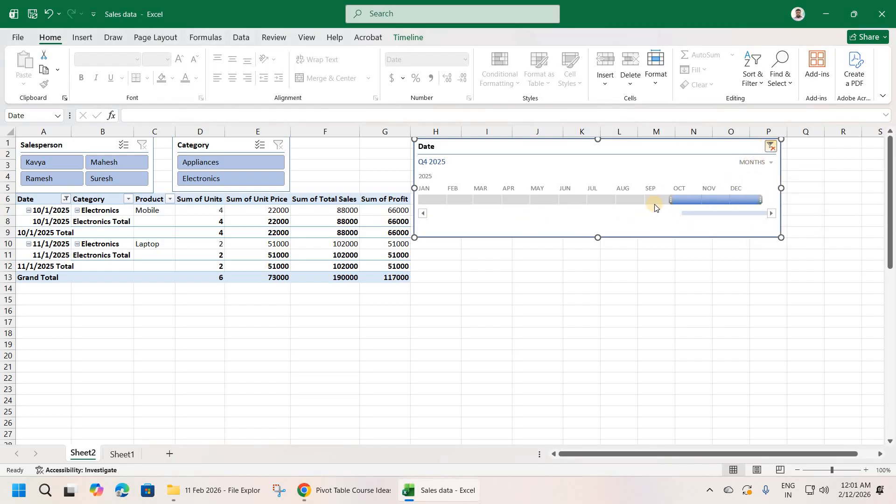
pyautogui.click(427, 203)
pyautogui.click(474, 199)
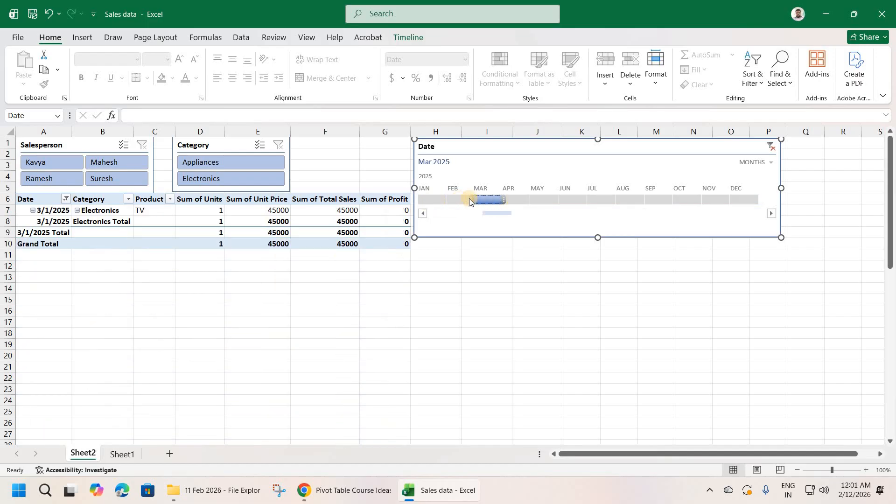
pyautogui.click(466, 199)
pyautogui.click(533, 199)
pyautogui.click(517, 200)
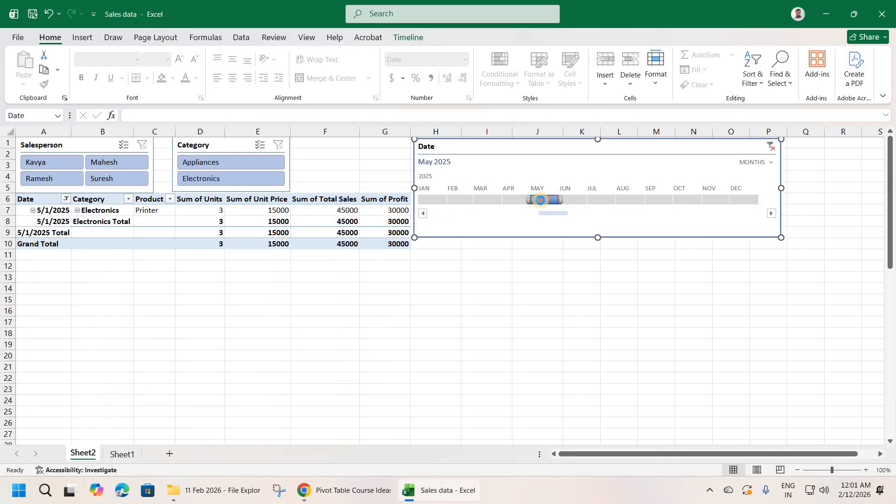
pyautogui.click(540, 200)
pyautogui.click(573, 200)
pyautogui.click(591, 199)
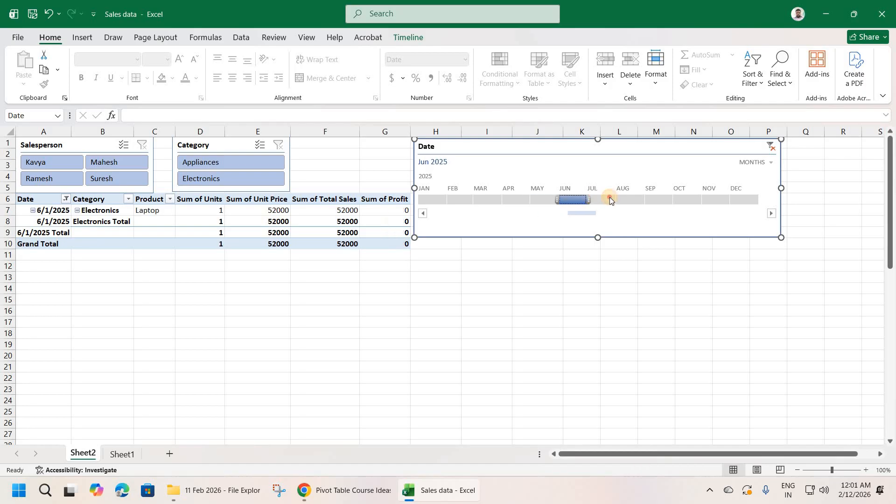
pyautogui.click(681, 199)
pyautogui.click(714, 200)
pyautogui.click(743, 199)
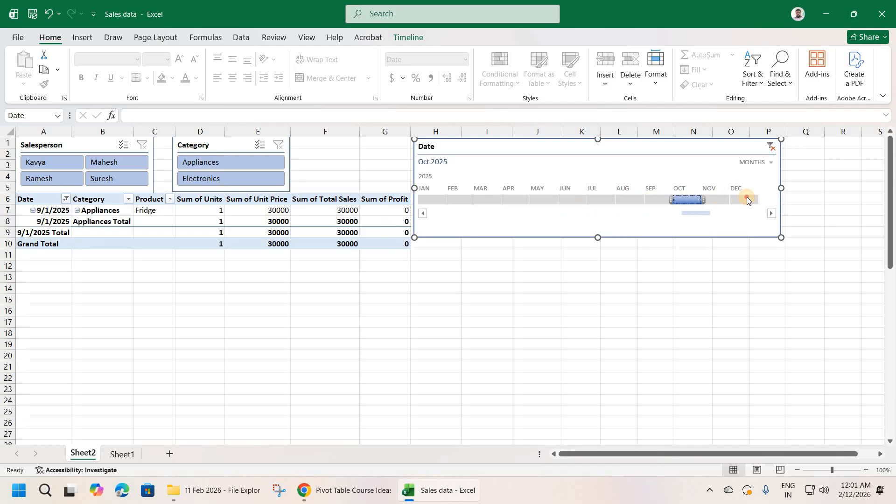
# Clear the Date timeline's filter to show all periods and set its time level to QUARTERS
pyautogui.click(769, 147)
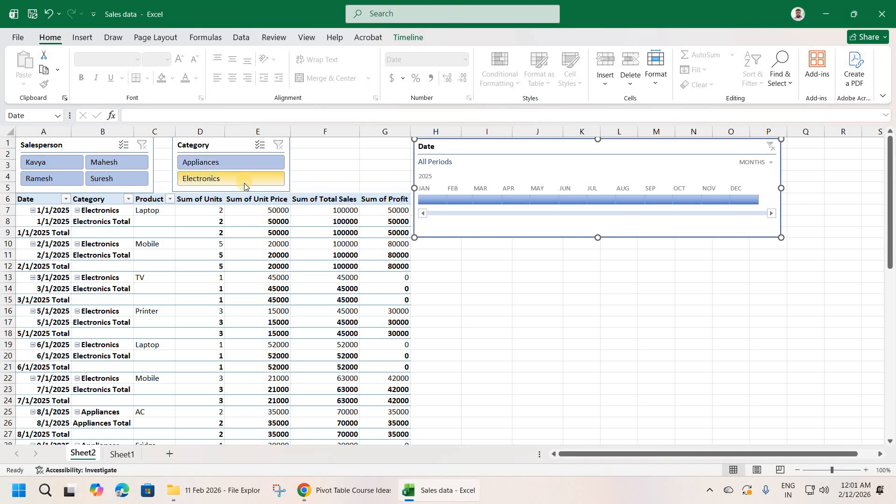
pyautogui.click(756, 162)
pyautogui.click(770, 196)
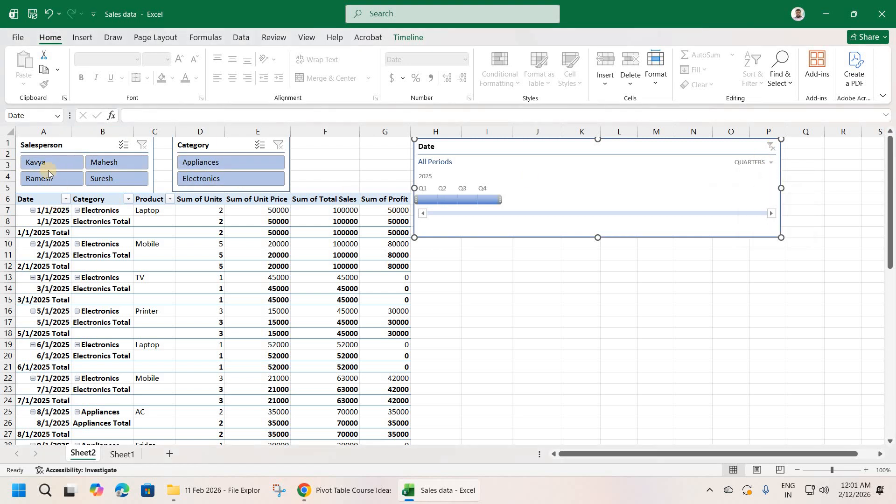
# Filter one salesperson's PivotTable data by the single quarters of 2025 on the Date timeline, ending with Q4
pyautogui.click(425, 201)
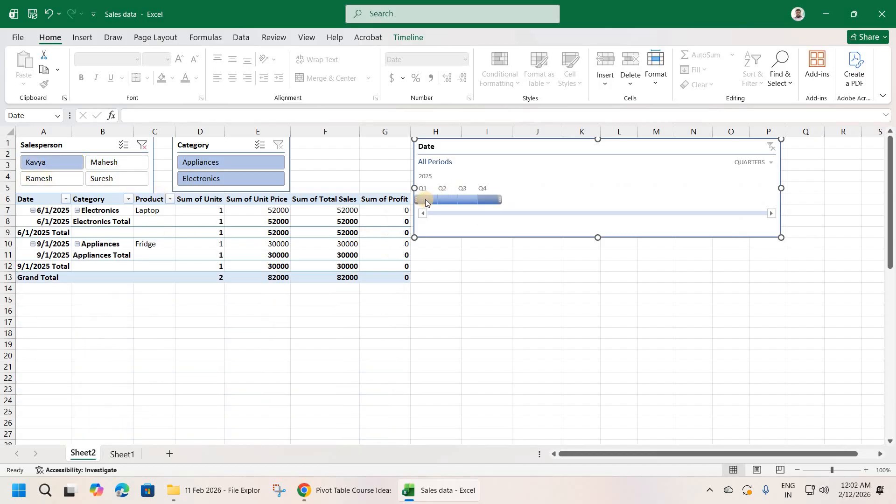
pyautogui.click(449, 200)
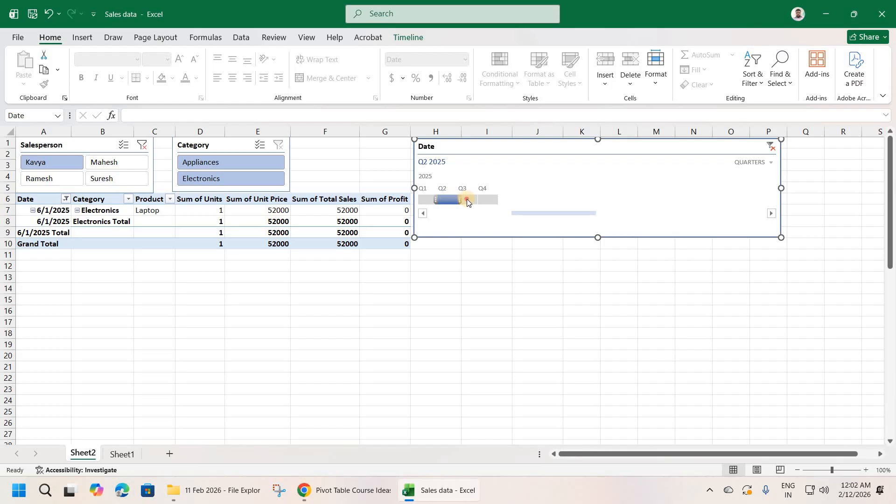
pyautogui.click(467, 199)
pyautogui.click(489, 199)
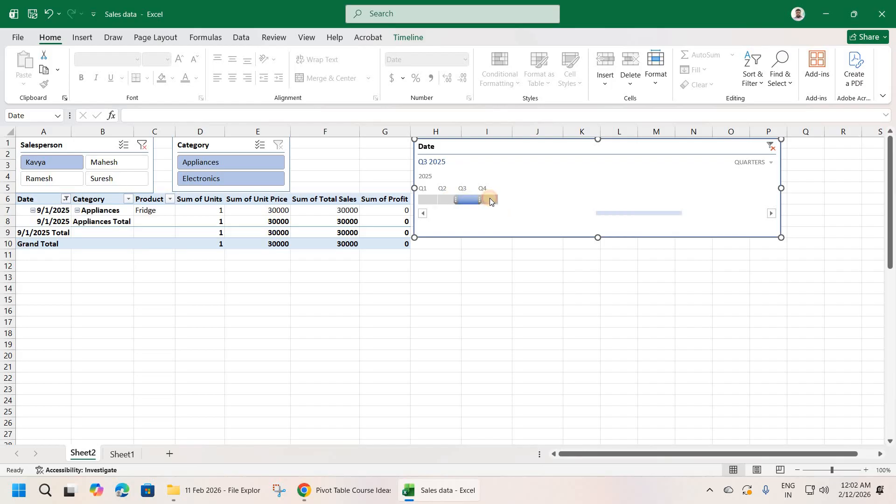
# Clear the Date timeline's filter and shrink the timeline from both sides so it just fits the four quarters
pyautogui.click(771, 146)
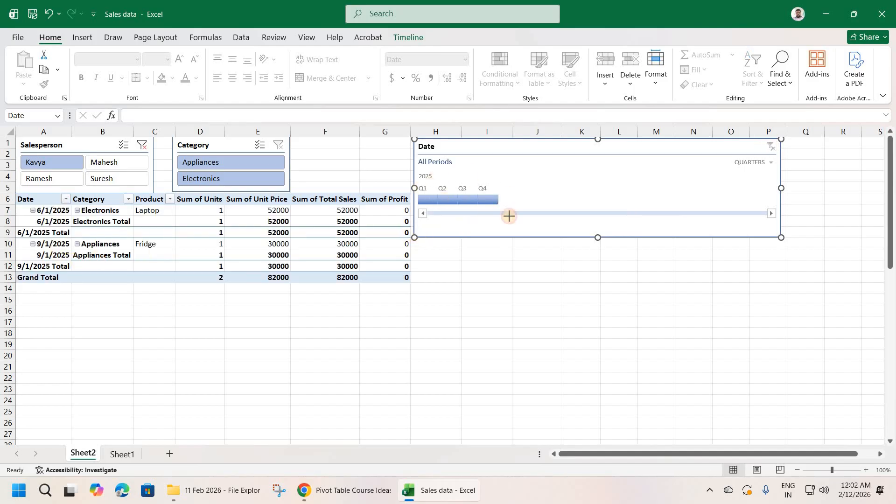
pyautogui.moveTo(509, 216); pyautogui.dragTo(545, 206)
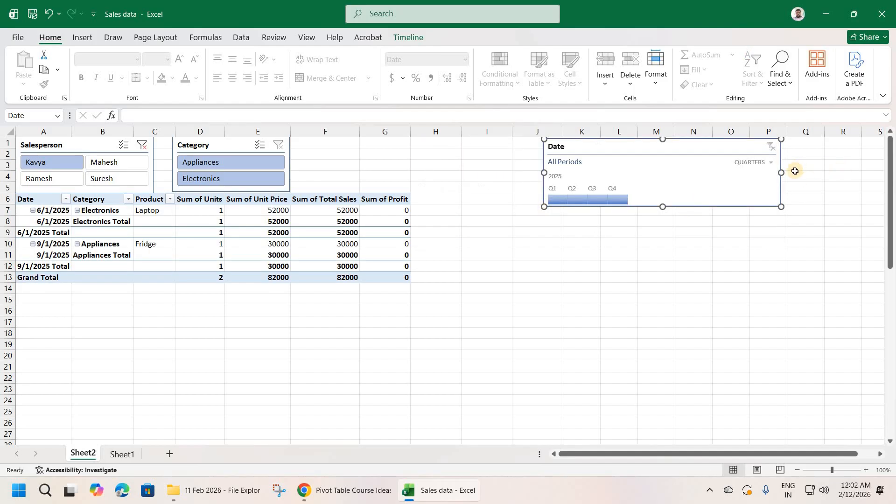
pyautogui.moveTo(780, 172); pyautogui.dragTo(643, 196)
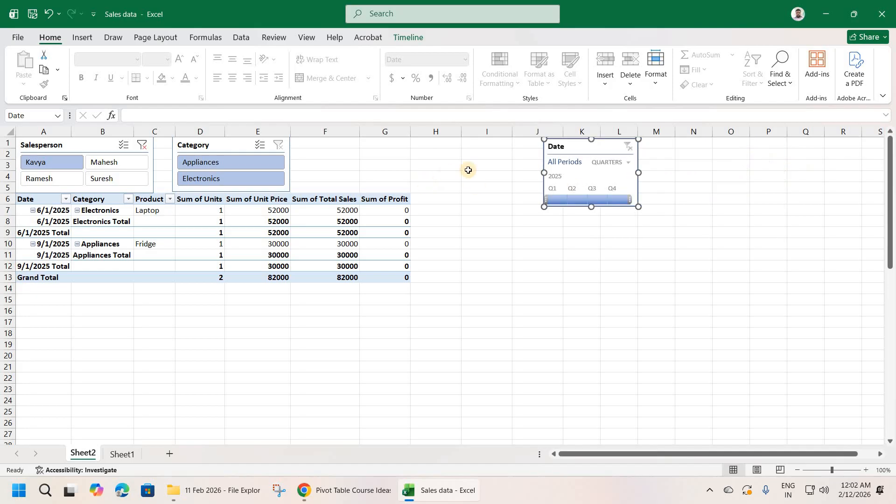
# Remove Date, Category, Units, Unit Price and Total Sales from the PivotTable, keeping only Product rows and Sum of Profit values
pyautogui.click(268, 224)
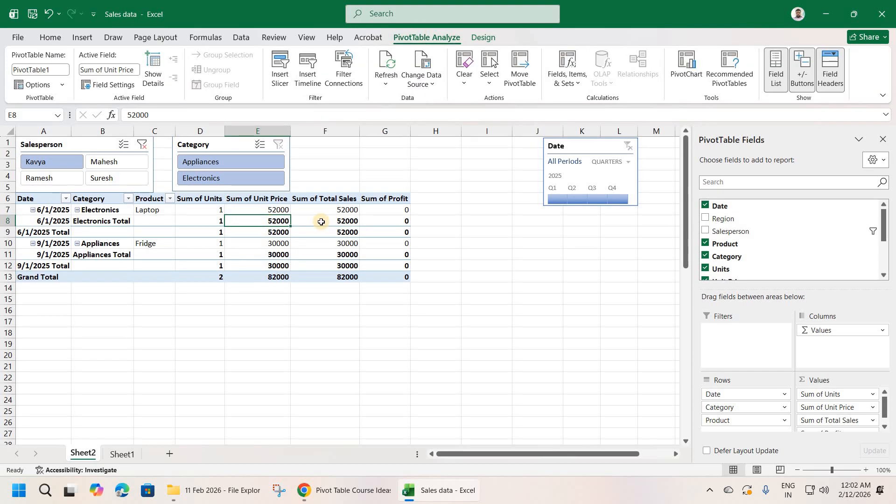
pyautogui.moveTo(321, 222)
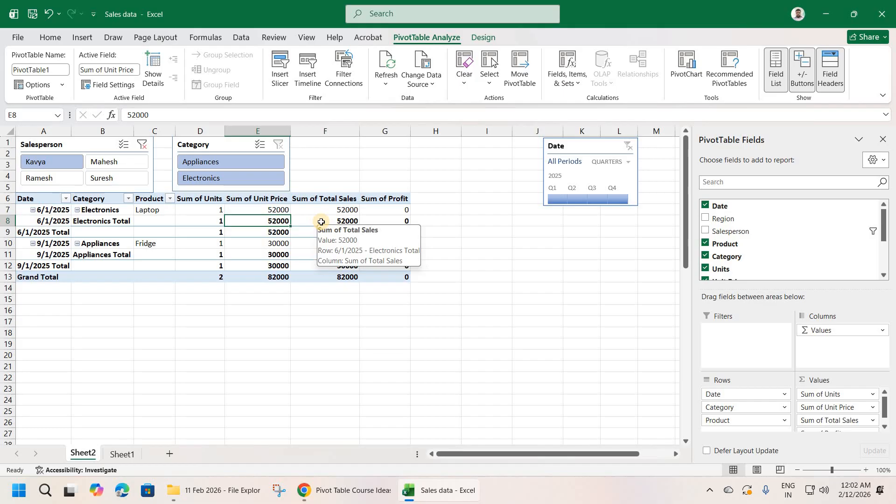
pyautogui.click(236, 233)
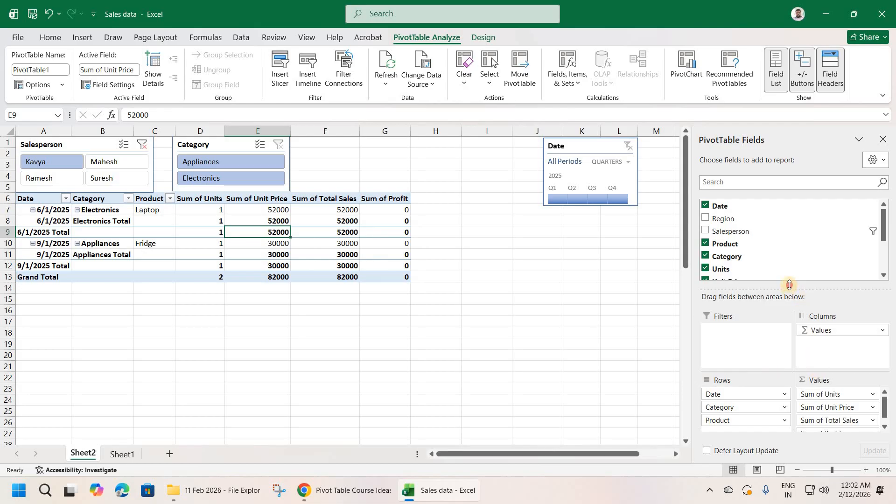
pyautogui.moveTo(789, 285); pyautogui.dragTo(788, 252)
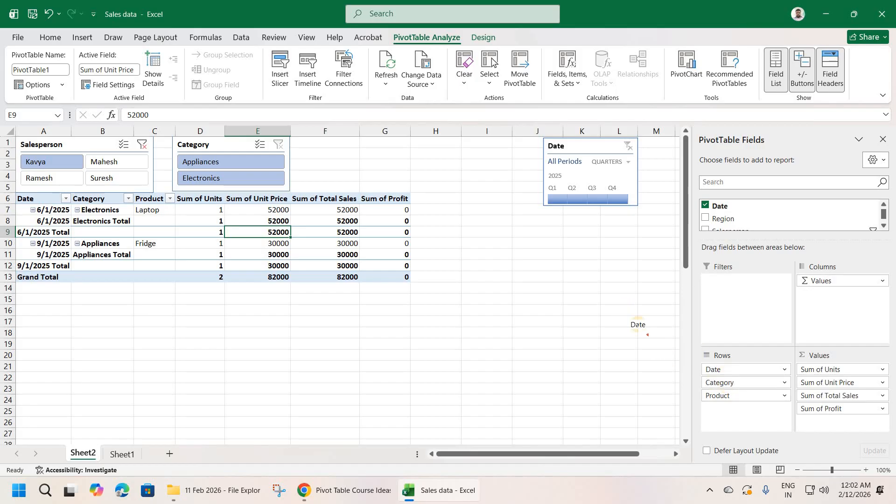
pyautogui.moveTo(638, 324); pyautogui.dragTo(633, 327)
pyautogui.moveTo(741, 370); pyautogui.dragTo(653, 348)
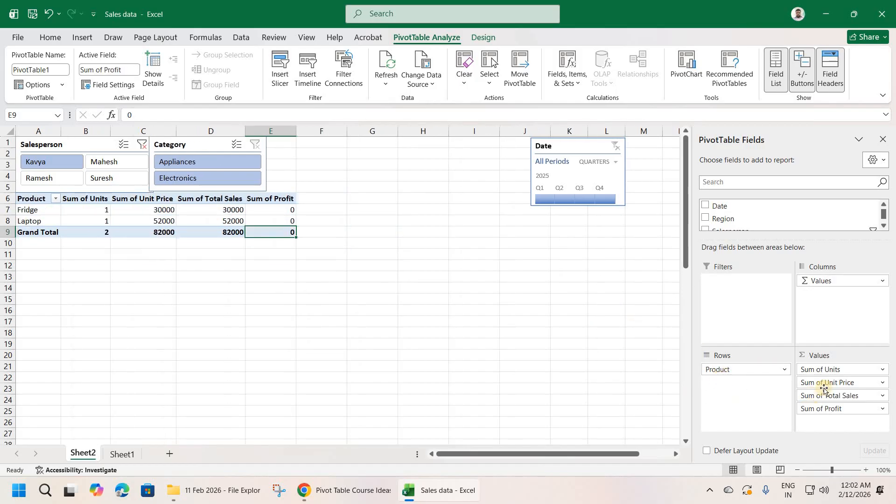
pyautogui.moveTo(821, 372); pyautogui.dragTo(611, 317)
pyautogui.moveTo(851, 370); pyautogui.dragTo(653, 346)
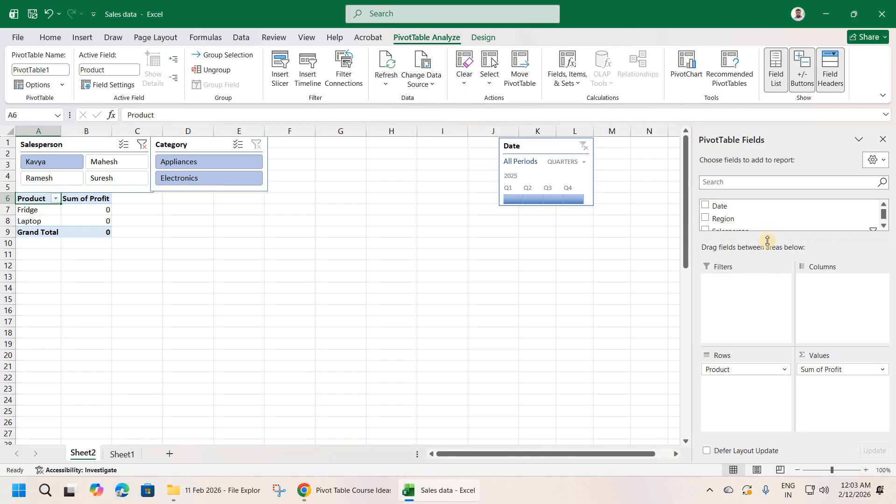
# Enlarge the PivotTable field list, try adding Unit Price and Total Sales to the PivotTable, and take the extra fields out again
pyautogui.moveTo(767, 241); pyautogui.dragTo(768, 321)
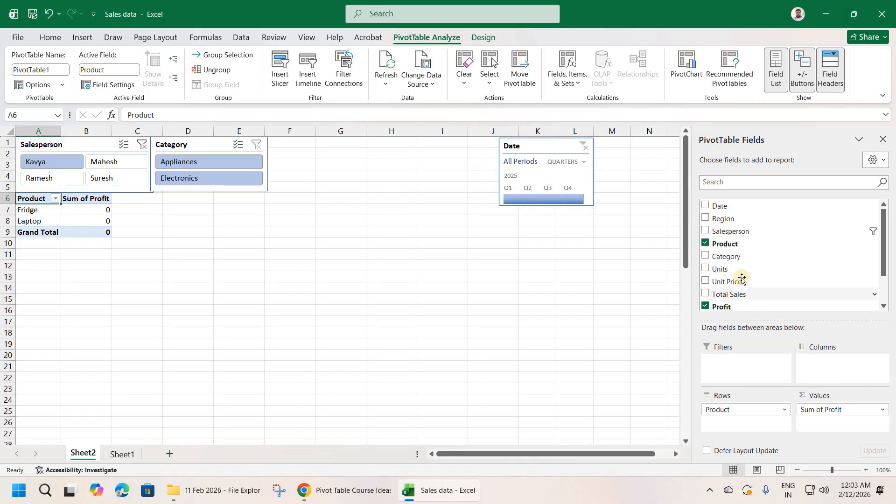
pyautogui.scroll(-2, 751, 285)
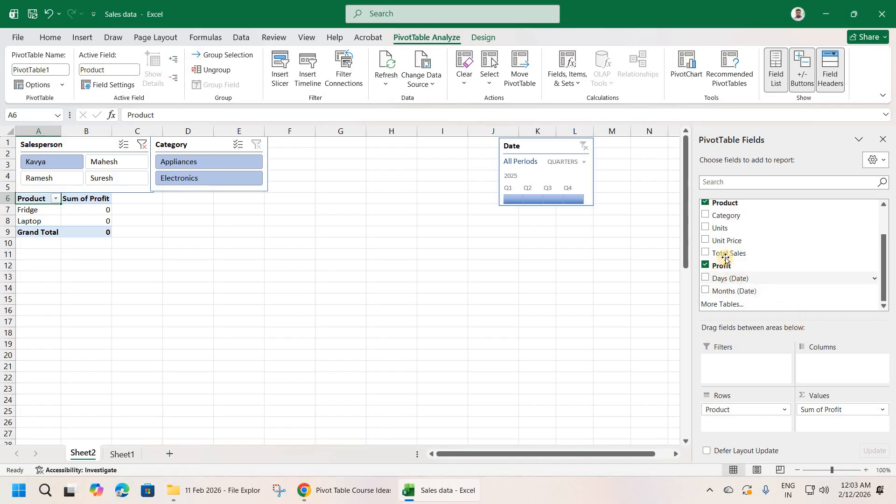
pyautogui.moveTo(720, 241); pyautogui.dragTo(820, 381)
pyautogui.moveTo(732, 257); pyautogui.dragTo(658, 330)
pyautogui.moveTo(833, 414); pyautogui.dragTo(645, 323)
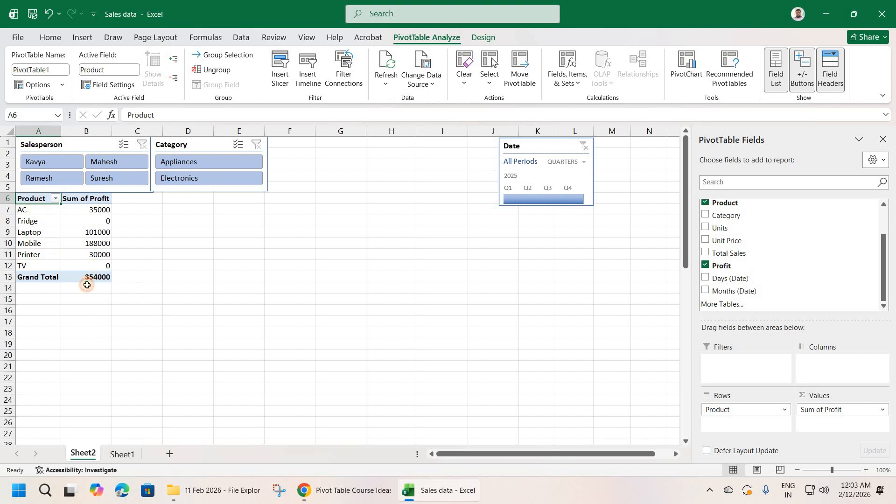
# Insert a Pie PivotChart for the whole Product and Sum of Profit PivotTable and enlarge it to about 3.2" by 5.5"
pyautogui.hotkey('ctrl', 'a')
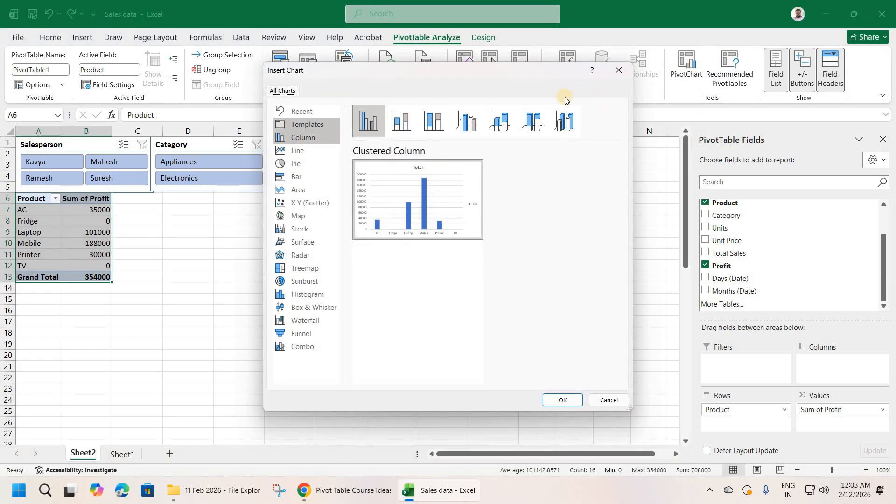
pyautogui.press('Escape')
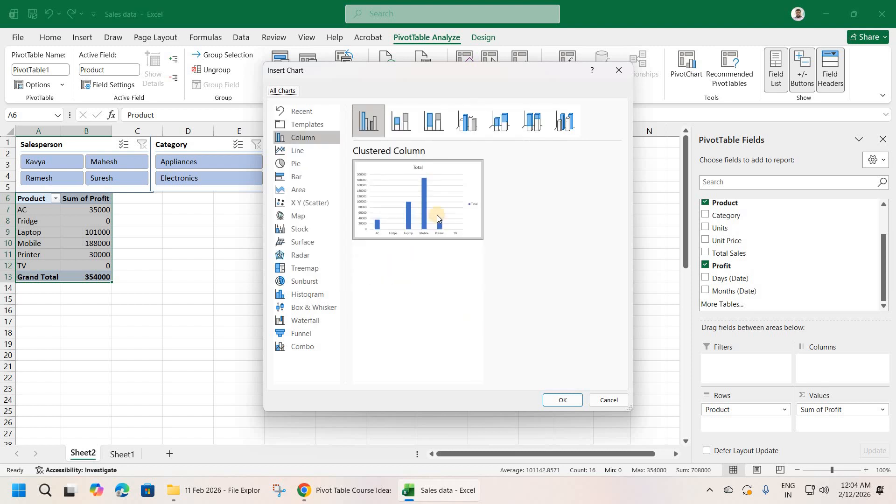
pyautogui.click(292, 166)
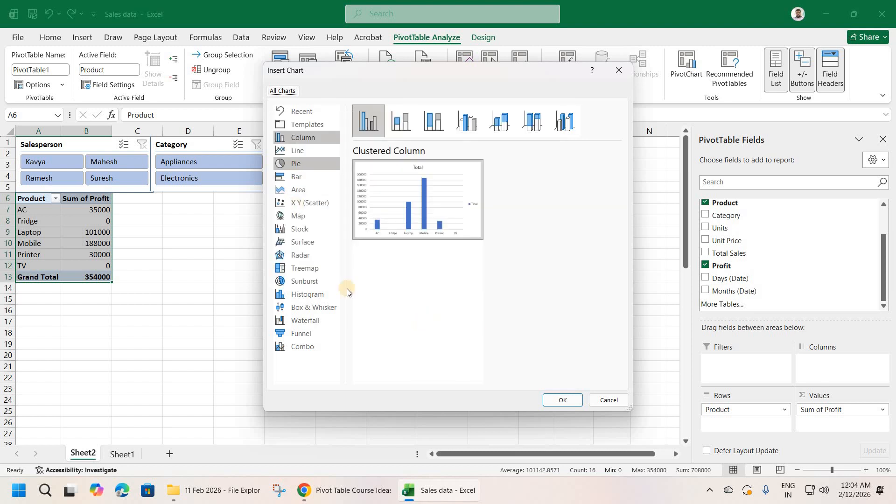
pyautogui.click(564, 399)
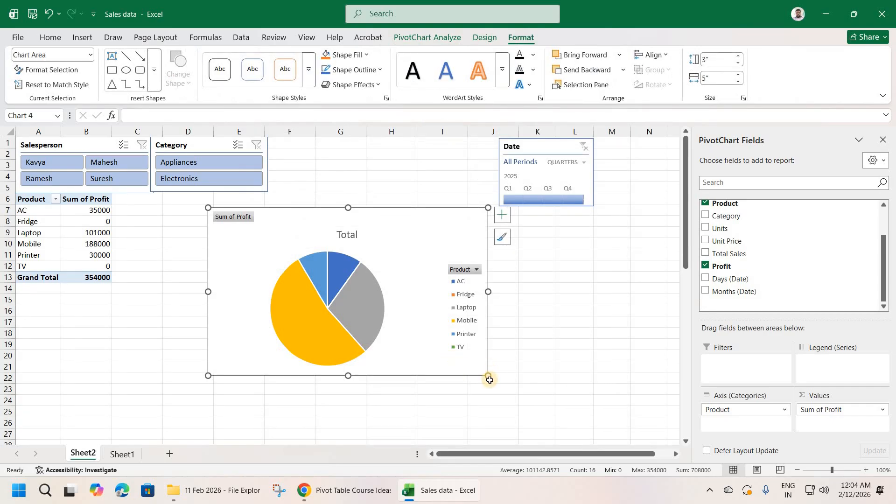
pyautogui.moveTo(488, 376); pyautogui.dragTo(516, 387)
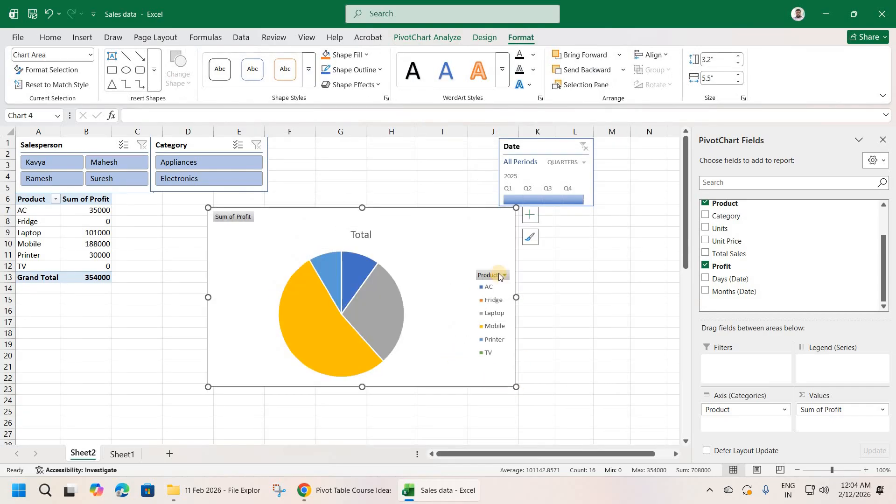
# Check the pie chart's Product filter options without changing them, and shrink the chart to about 2.87" by 4.39"
pyautogui.click(499, 275)
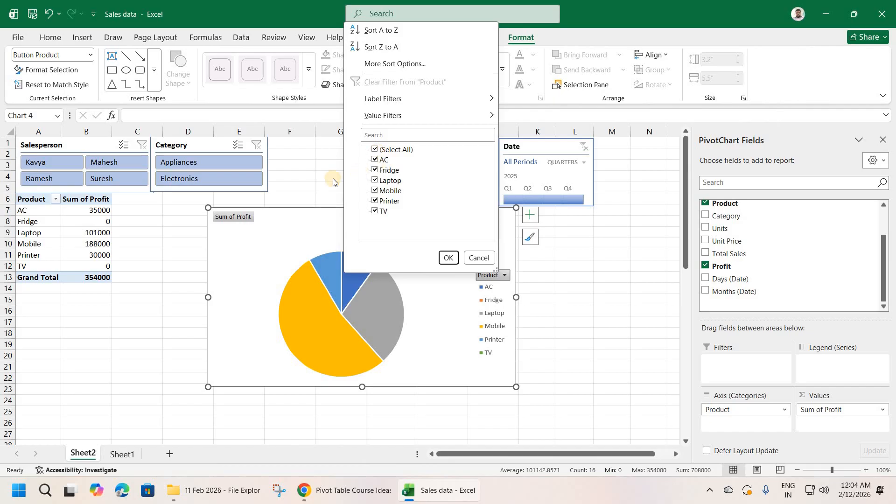
pyautogui.click(433, 309)
pyautogui.click(234, 245)
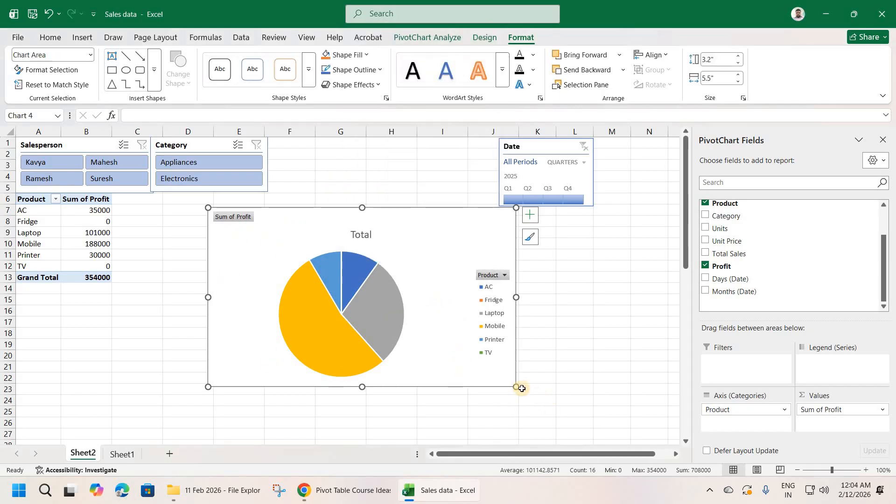
pyautogui.moveTo(515, 387); pyautogui.dragTo(454, 368)
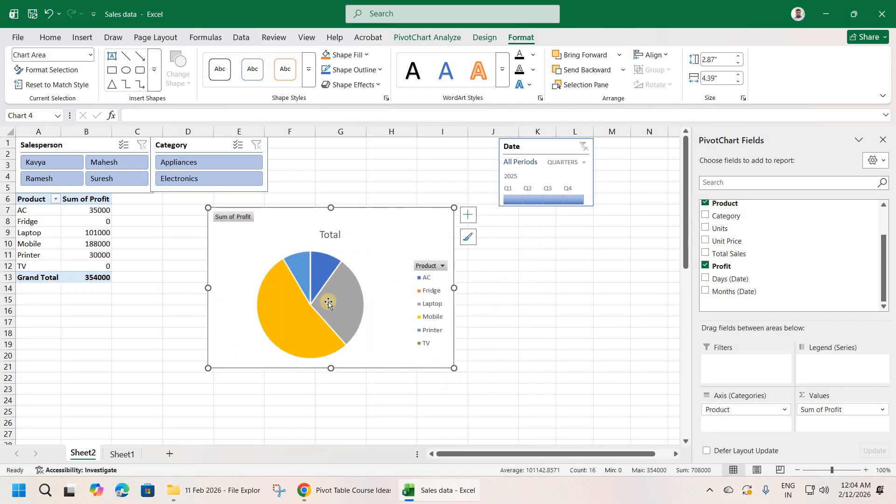
# Filter the pie chart by each salesperson in turn with the Salesperson slicer, and clear the slicer's filter
pyautogui.click(46, 163)
pyautogui.click(58, 179)
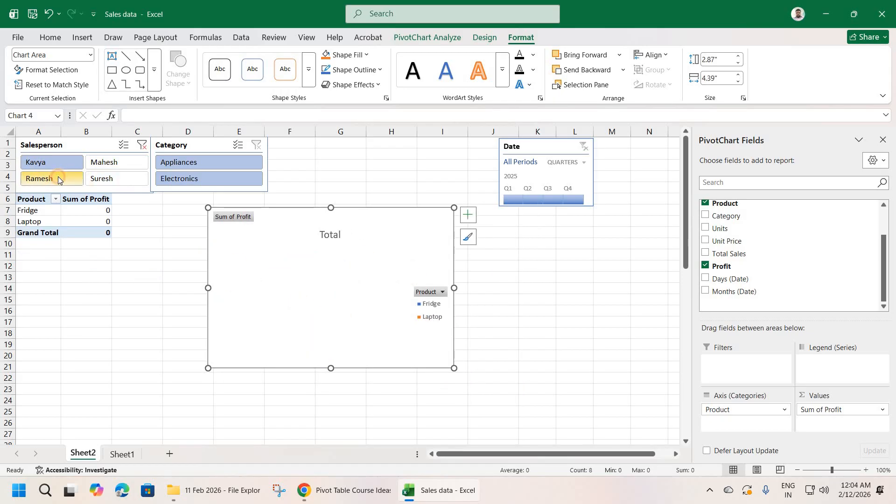
pyautogui.click(116, 162)
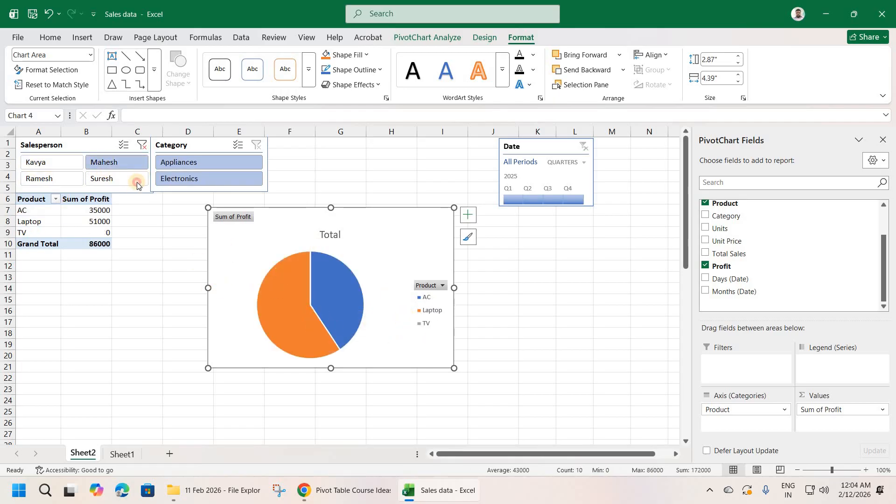
pyautogui.click(117, 179)
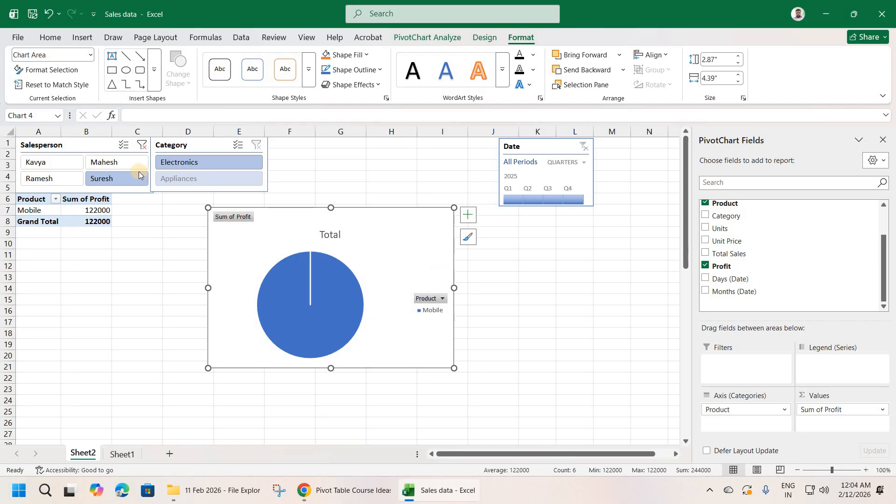
pyautogui.click(142, 146)
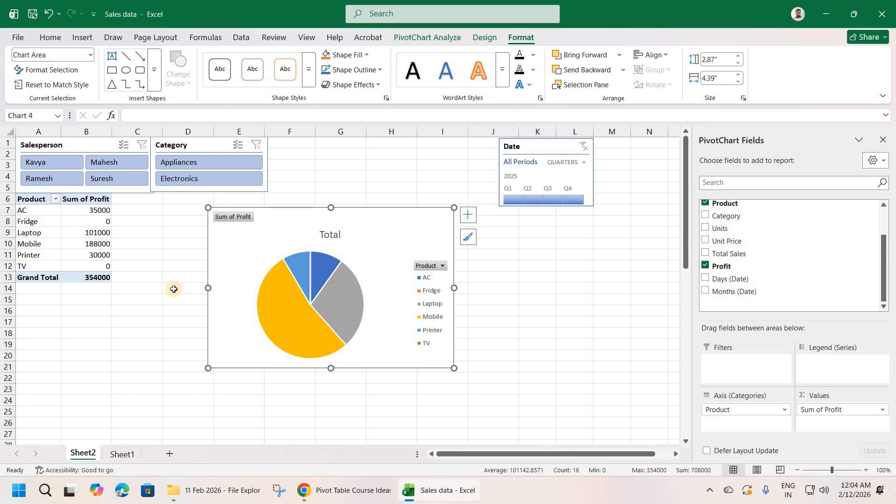
# Add data labels to the pie chart showing the category name, value and percentage
pyautogui.click(468, 217)
pyautogui.click(494, 241)
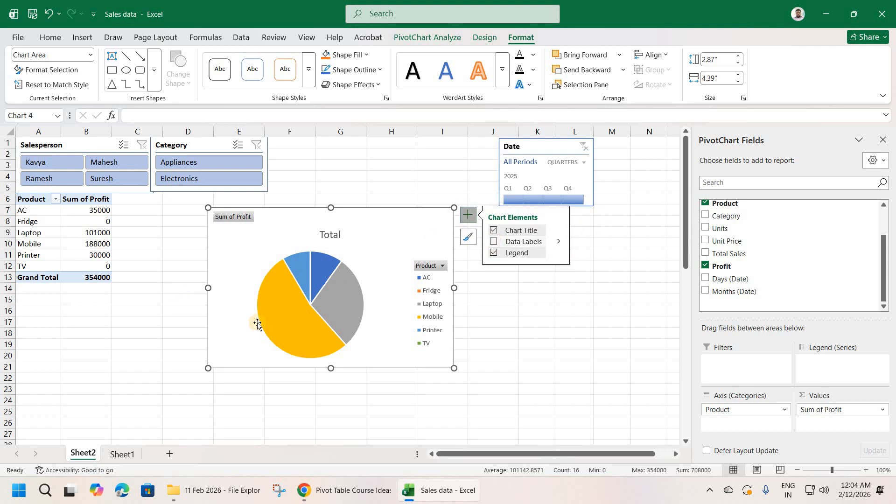
pyautogui.click(558, 241)
pyautogui.click(590, 316)
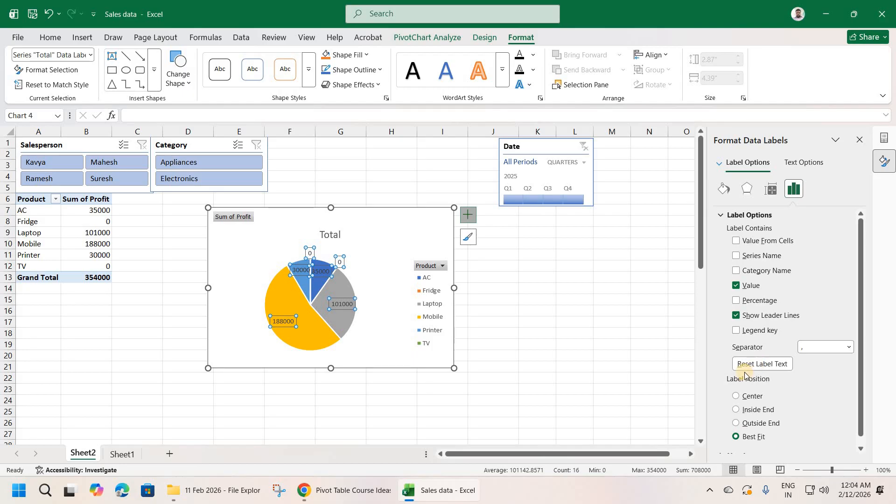
pyautogui.click(736, 301)
pyautogui.click(736, 270)
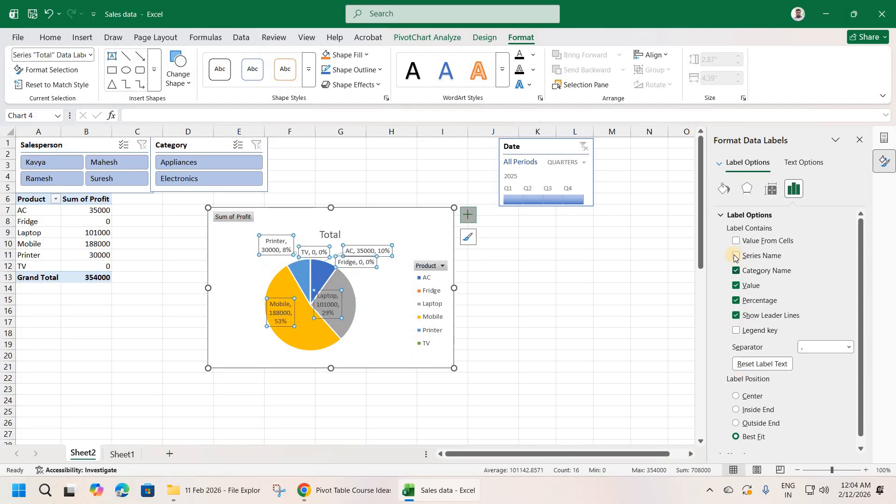
# Try adding the series name to the data labels, keep only category name, value and percentage, and position the labels at Outside End
pyautogui.click(736, 256)
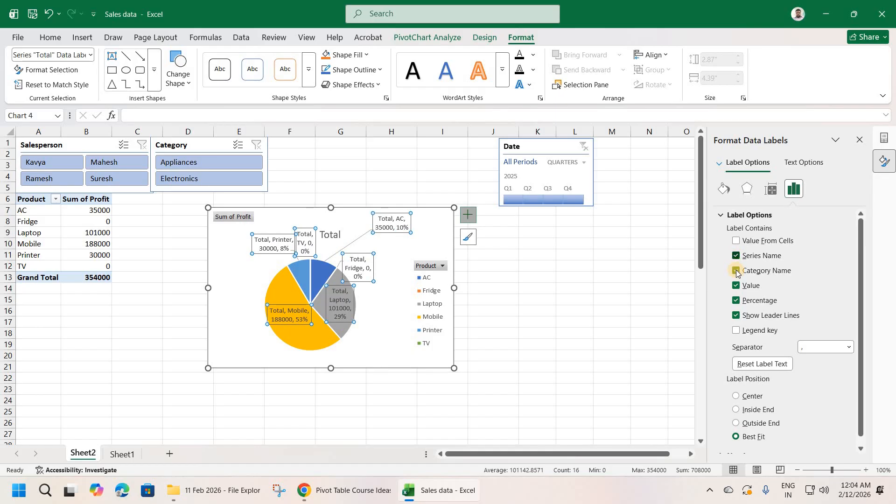
pyautogui.click(736, 271)
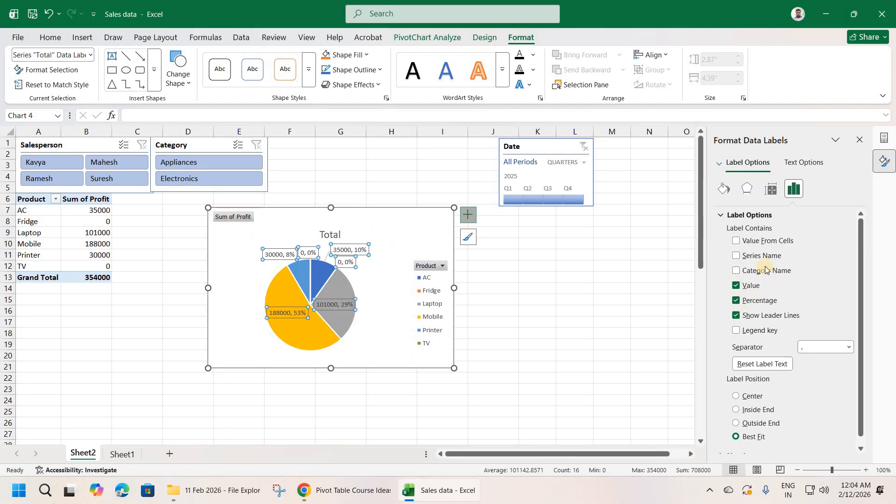
pyautogui.click(736, 271)
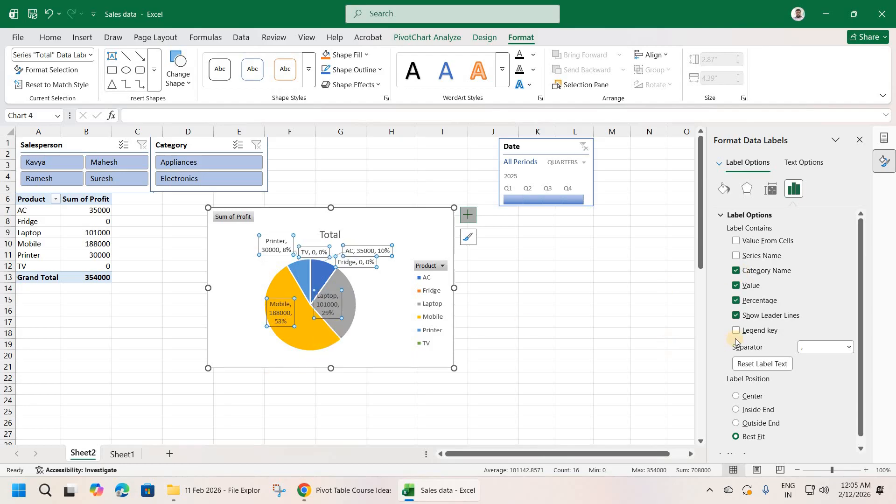
pyautogui.click(735, 423)
# Spread the Fridge, TV, Printer, Laptop and Mobile data labels outward around the pie so that they stand clear of the slices
pyautogui.moveTo(358, 243); pyautogui.dragTo(384, 259)
pyautogui.click(367, 260)
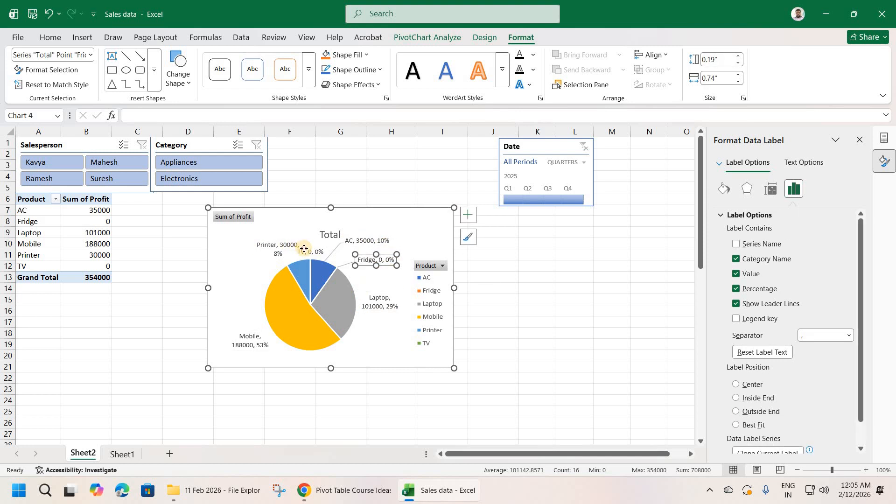
pyautogui.click(307, 252)
pyautogui.moveTo(307, 252); pyautogui.dragTo(218, 240)
pyautogui.click(264, 241)
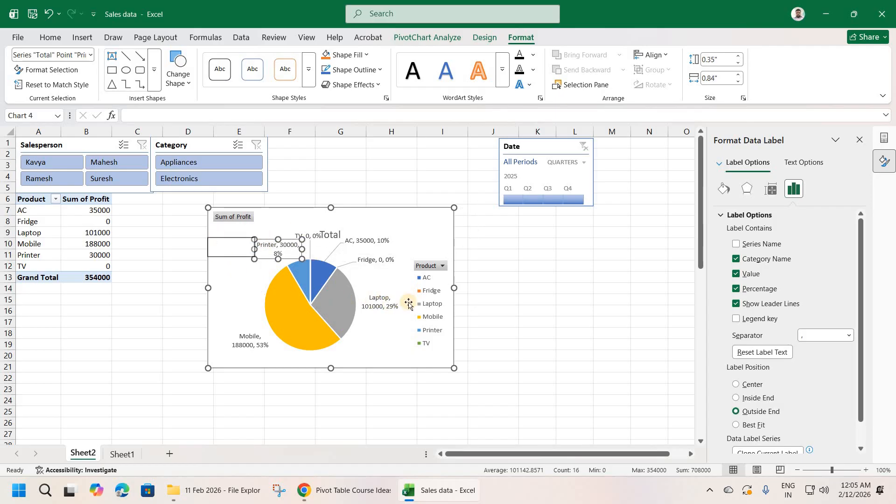
pyautogui.click(385, 293)
pyautogui.moveTo(396, 292); pyautogui.dragTo(402, 291)
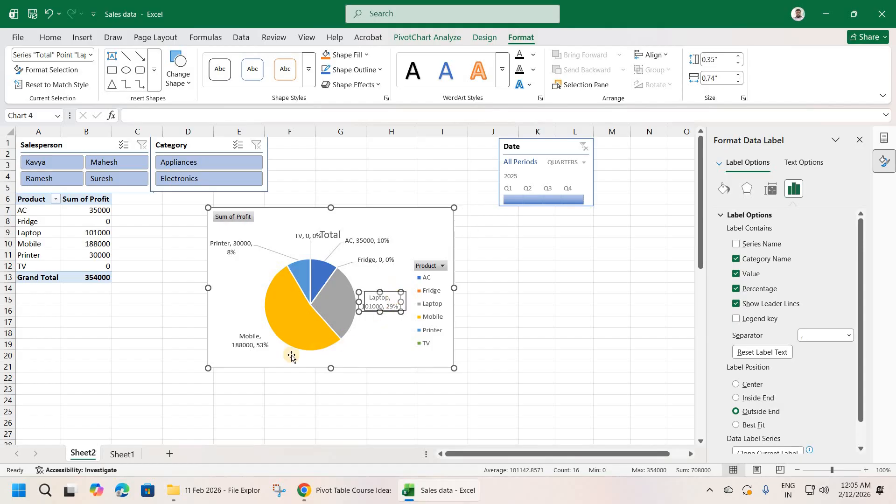
pyautogui.click(252, 332)
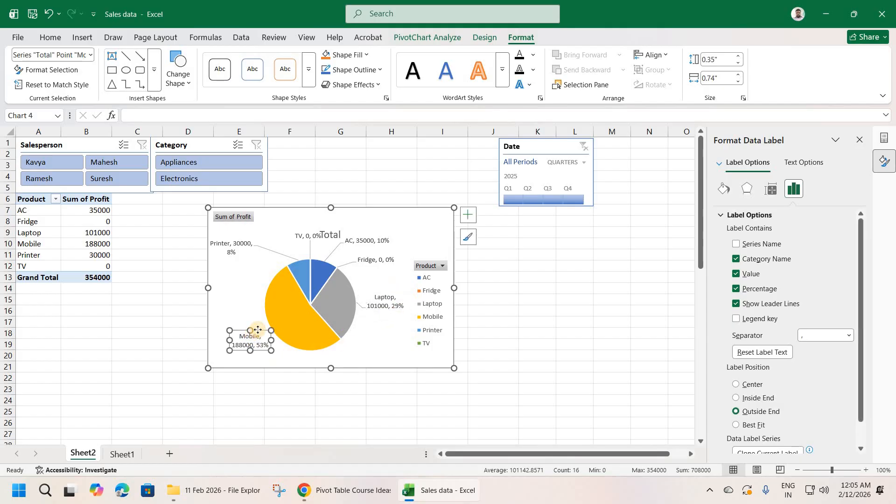
pyautogui.moveTo(231, 301); pyautogui.dragTo(234, 313)
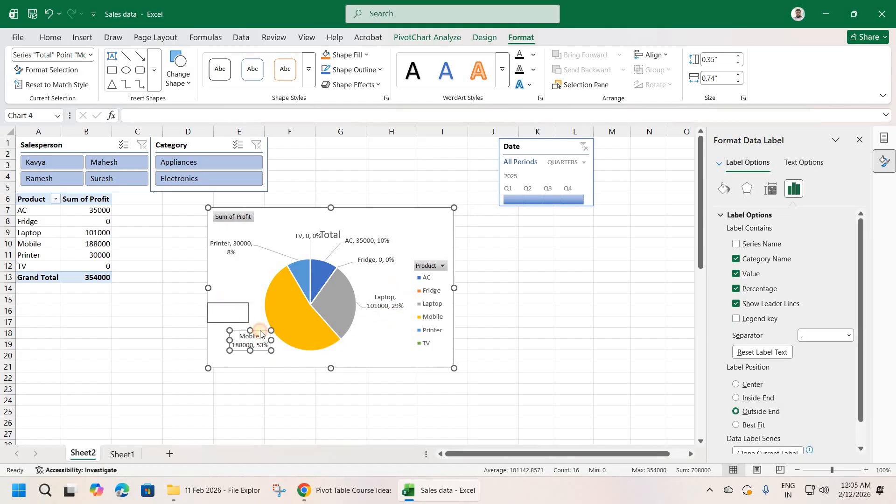
pyautogui.click(505, 332)
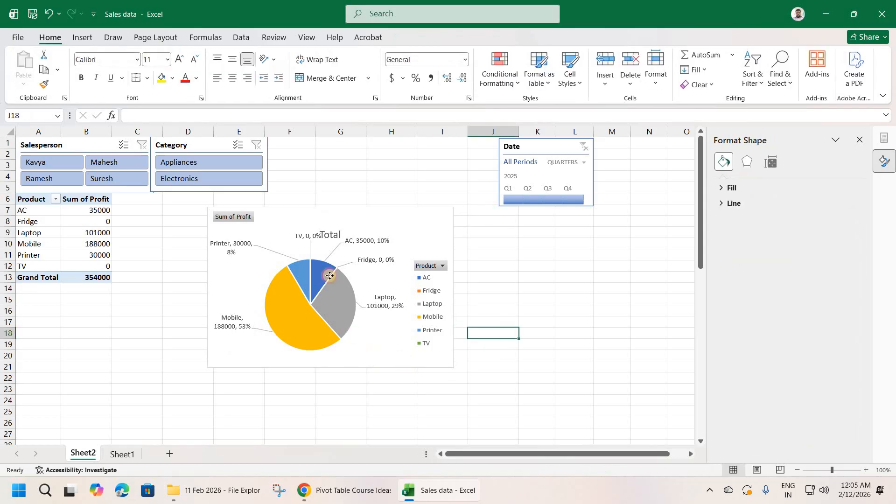
# Move the chart title up so it clears the data labels above the pie
pyautogui.click(333, 227)
pyautogui.moveTo(333, 227); pyautogui.dragTo(334, 210)
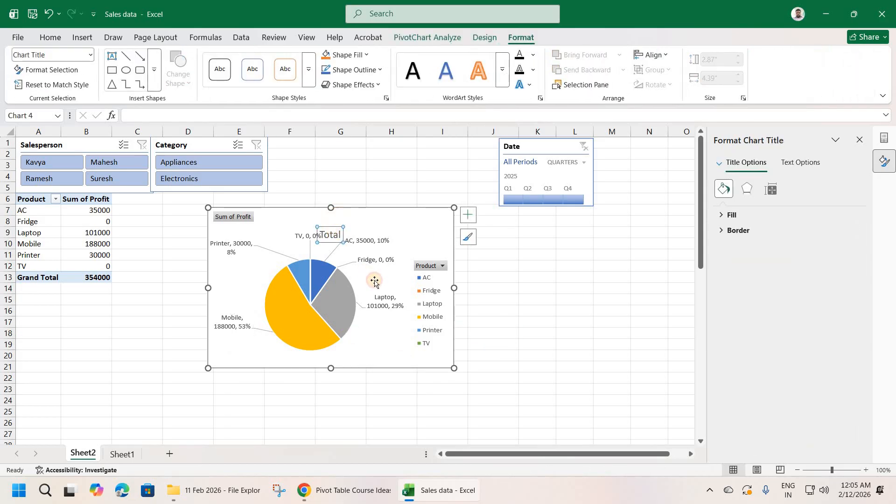
pyautogui.click(533, 299)
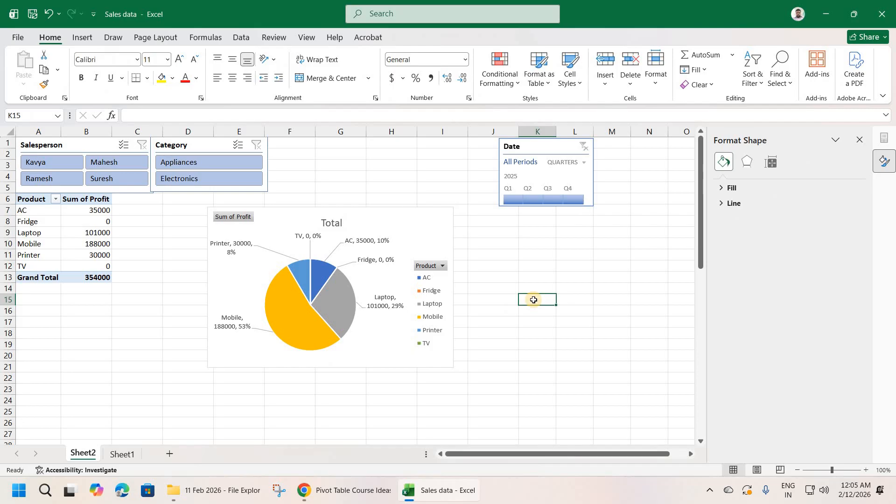
# Close the formatting pane and select the TV profit cell in the PivotTable to bring up its field list
pyautogui.click(234, 220)
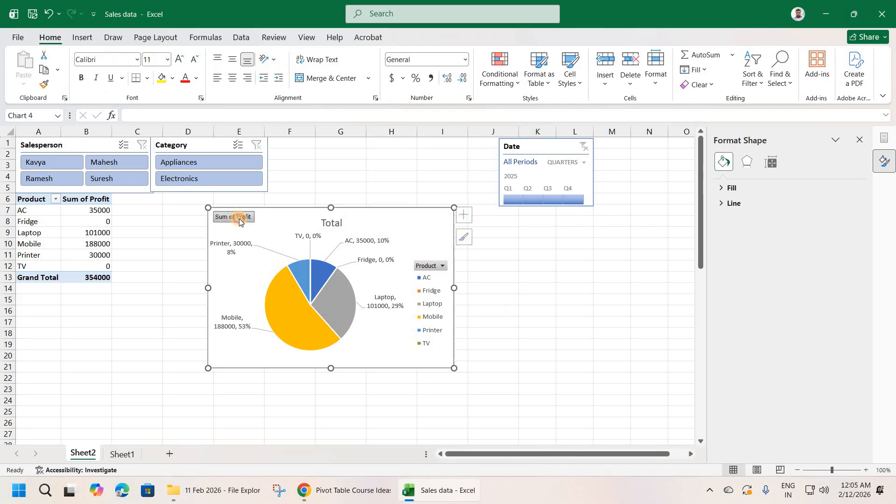
pyautogui.click(860, 142)
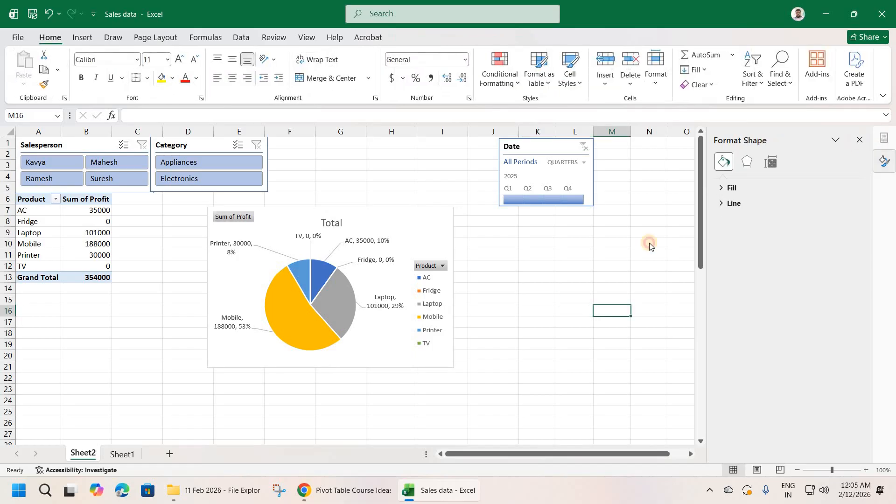
pyautogui.click(487, 346)
pyautogui.click(72, 267)
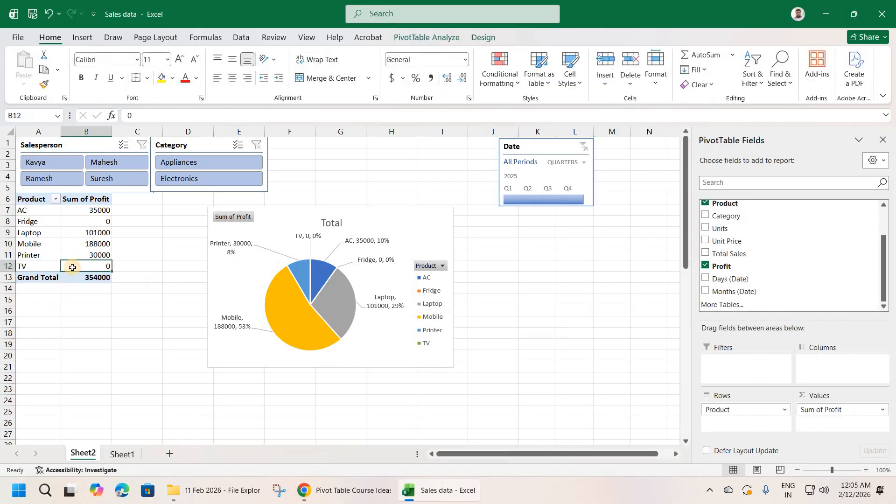